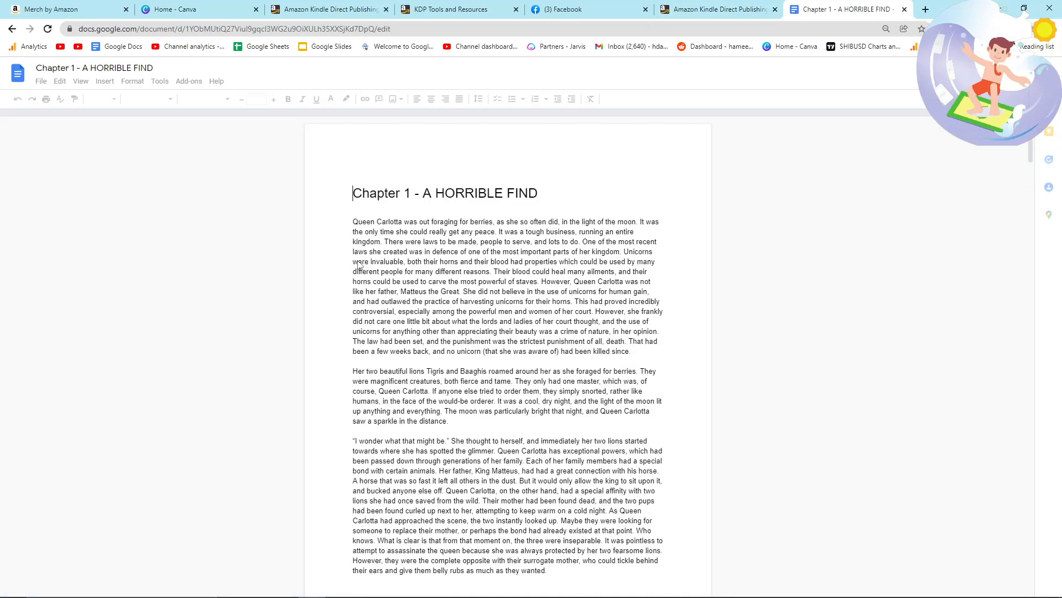
# Look through the "Chapter 1 - A HORRIBLE FIND" manuscript, examining its chapter headings and body text.
pyautogui.scroll(-3, 479, 359)
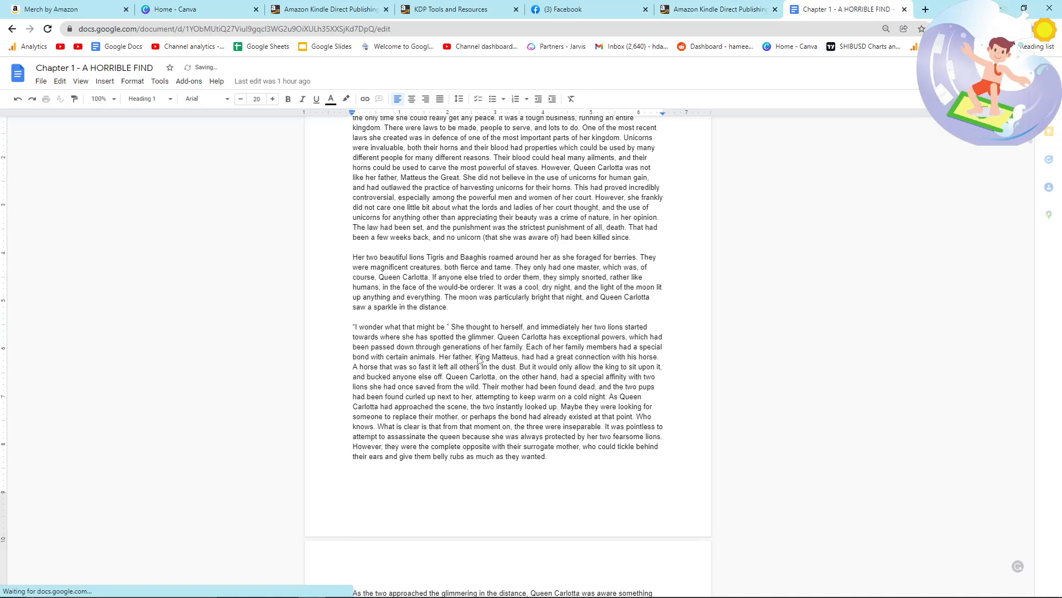
pyautogui.scroll(-6, 480, 360)
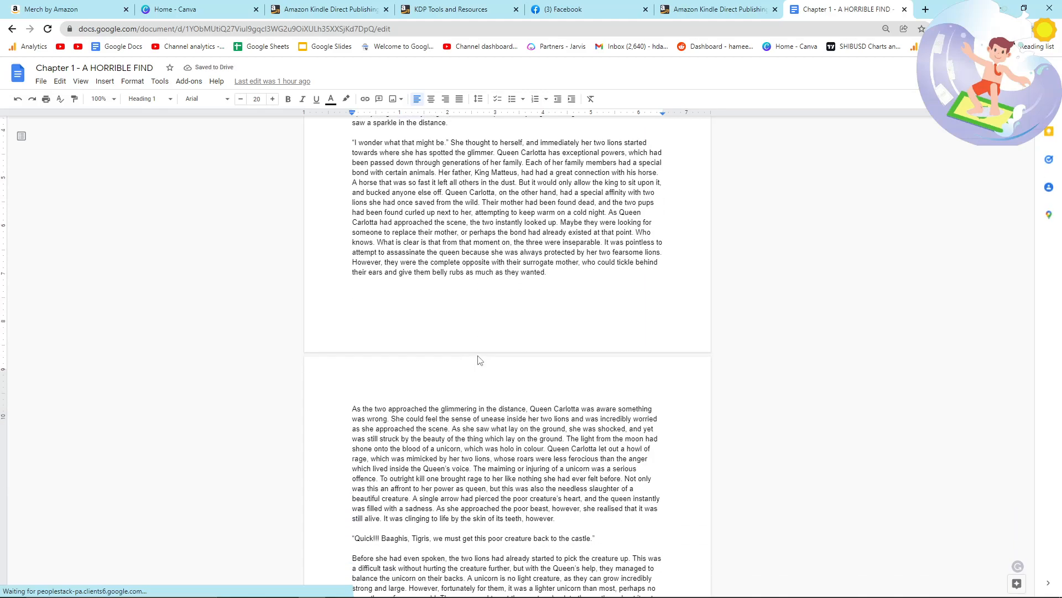
pyautogui.scroll(2, 479, 359)
pyautogui.scroll(8, 480, 360)
pyautogui.scroll(-8, 394, 354)
pyautogui.scroll(7, 435, 385)
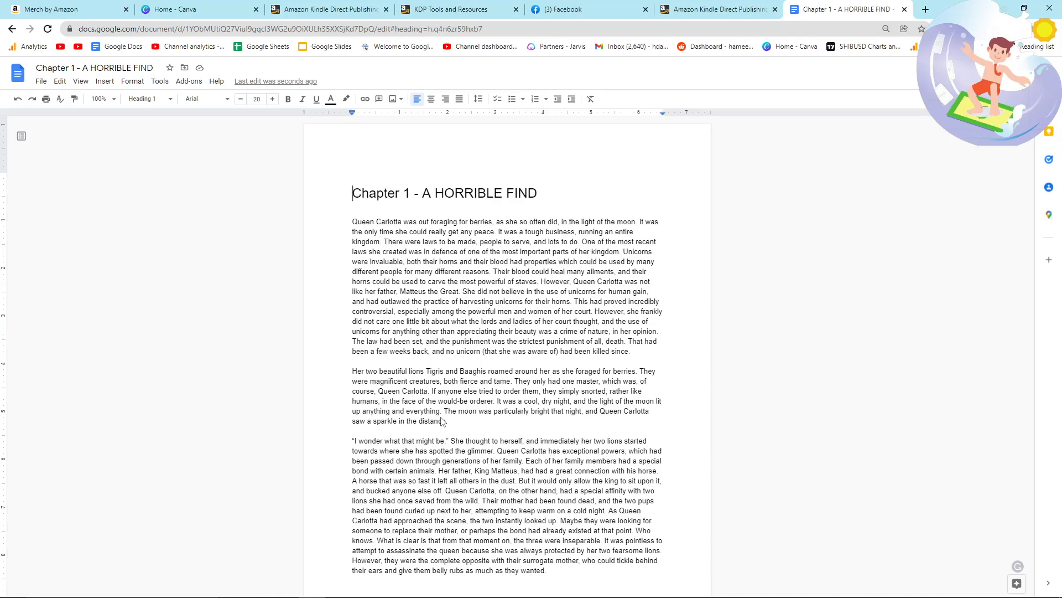
pyautogui.scroll(-15, 441, 426)
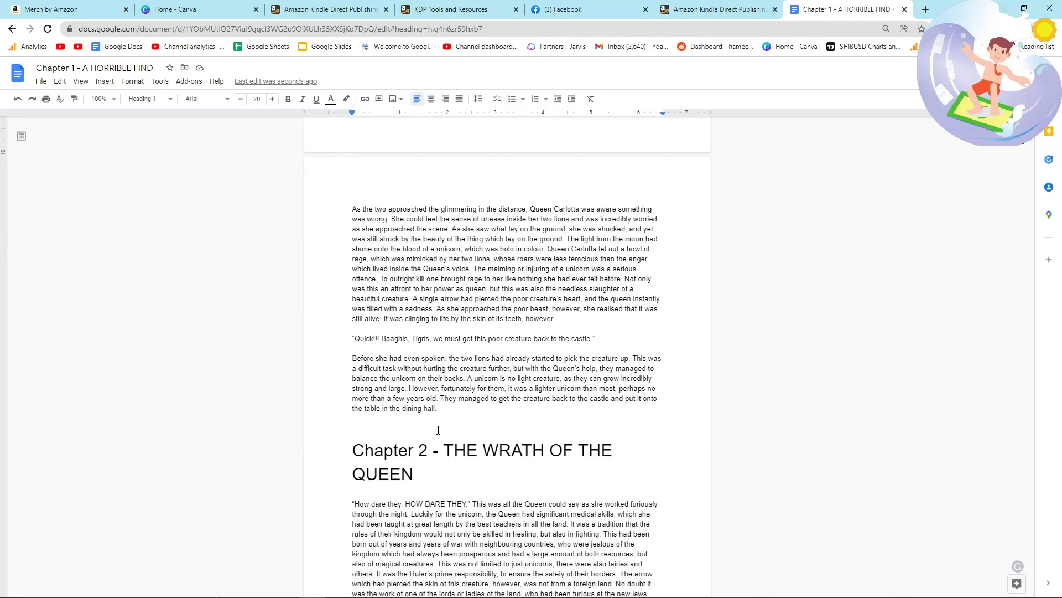
pyautogui.scroll(-20, 438, 430)
pyautogui.scroll(5, 438, 430)
pyautogui.scroll(20, 439, 430)
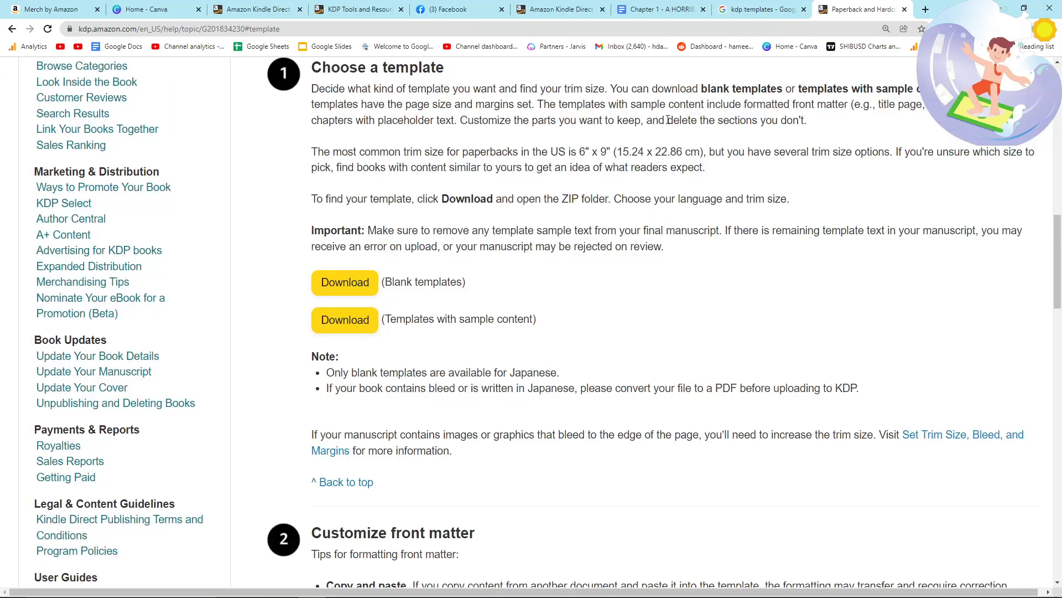
# Examine the KDP template search results and the blank template download on the Paperback and Hardcover Manuscript Templates page.
pyautogui.click(739, 7)
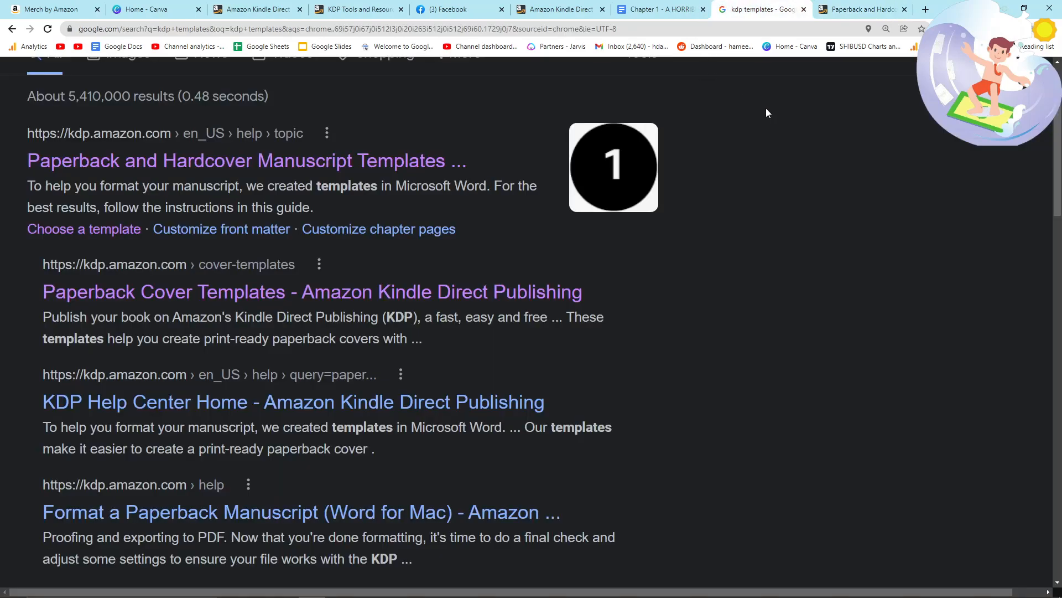
pyautogui.scroll(1, 760, 108)
pyautogui.click(861, 9)
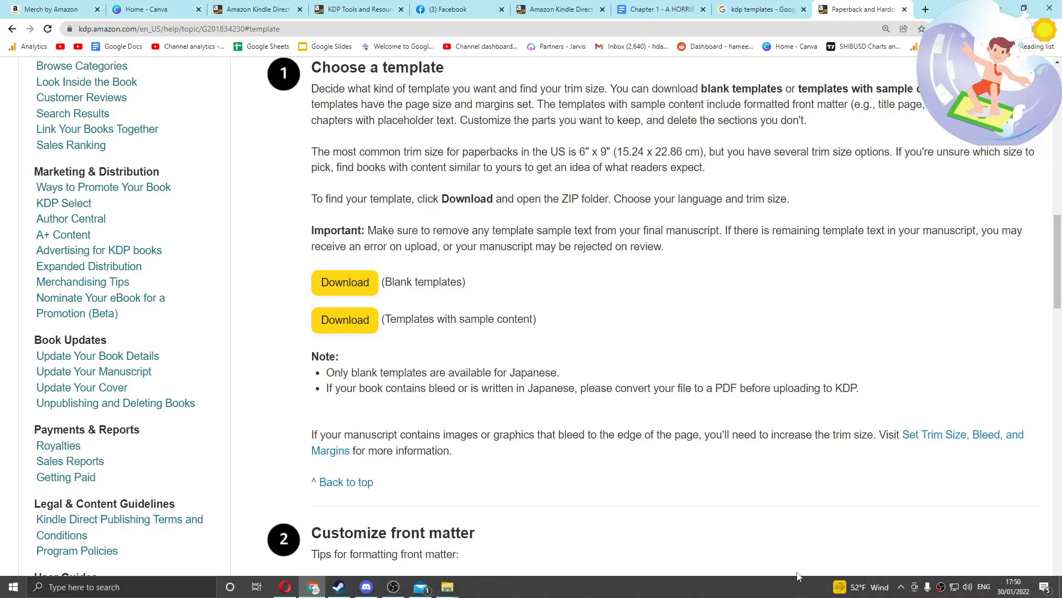
pyautogui.scroll(1, 553, 443)
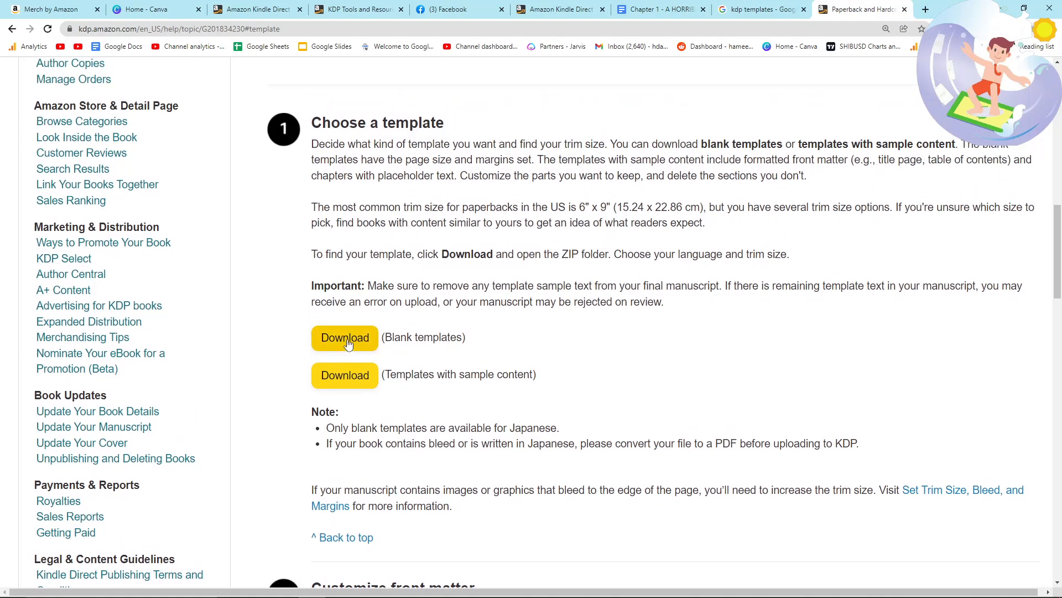
pyautogui.moveTo(394, 338); pyautogui.dragTo(481, 340)
pyautogui.click(479, 340)
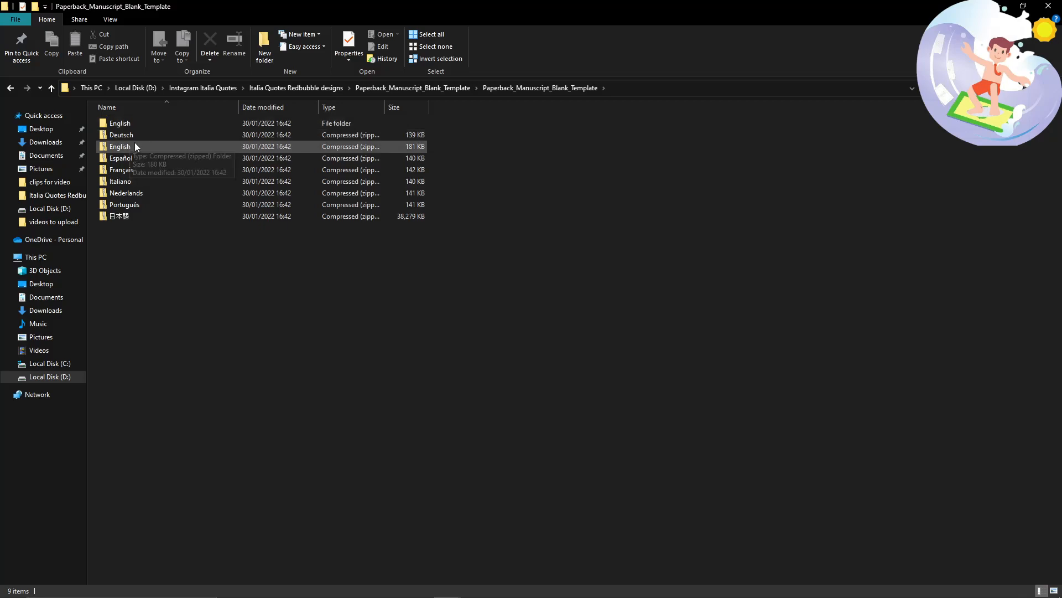
# In File Explorer, open the nested English folders of the blank templates and select "6 x 9 inch (15.24 x 22.86 cm).doc".
pyautogui.doubleClick(130, 122)
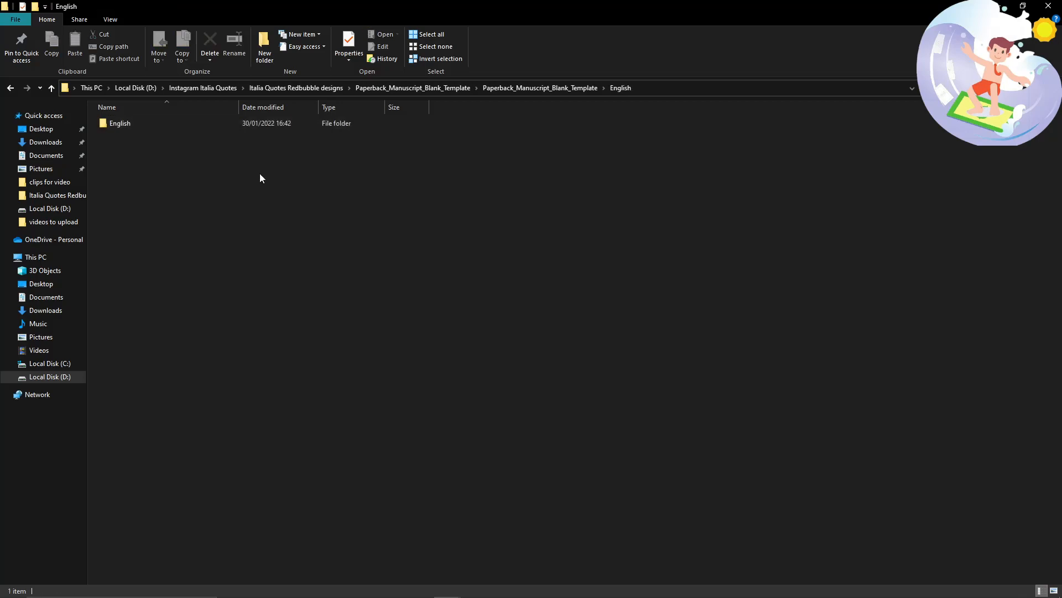
pyautogui.doubleClick(117, 123)
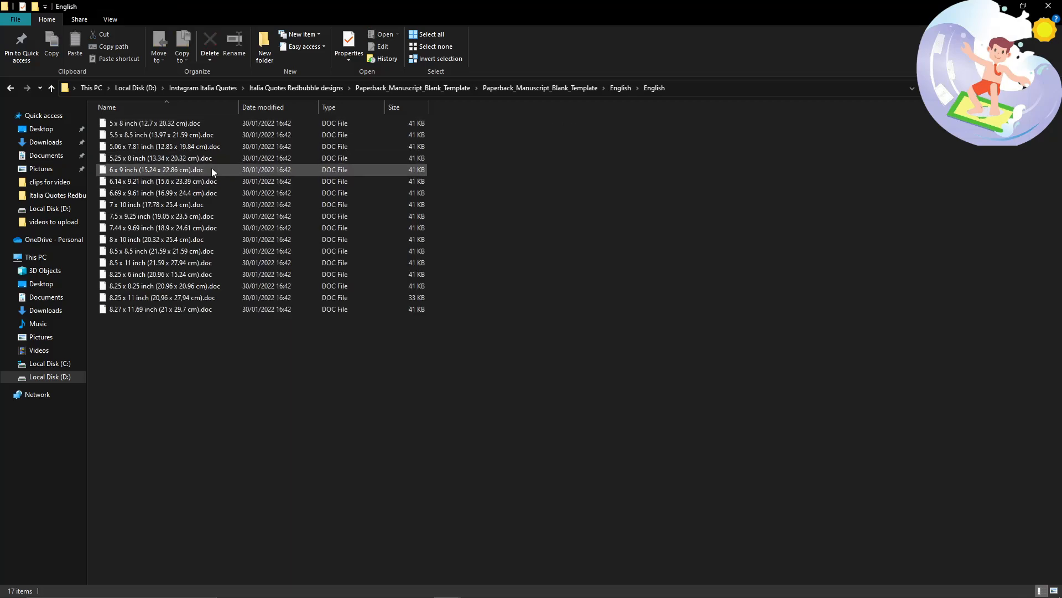
pyautogui.click(168, 168)
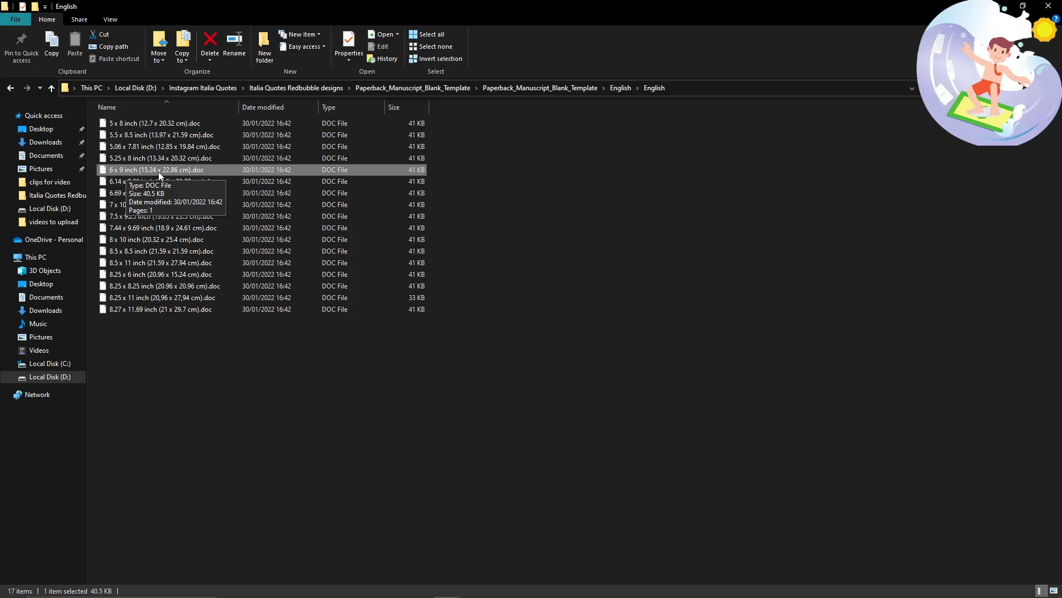
# Upload the selected 6 x 9 inch template to My Drive in Google Drive and open it in Google Docs.
pyautogui.hotkey('alt', 'Tab')
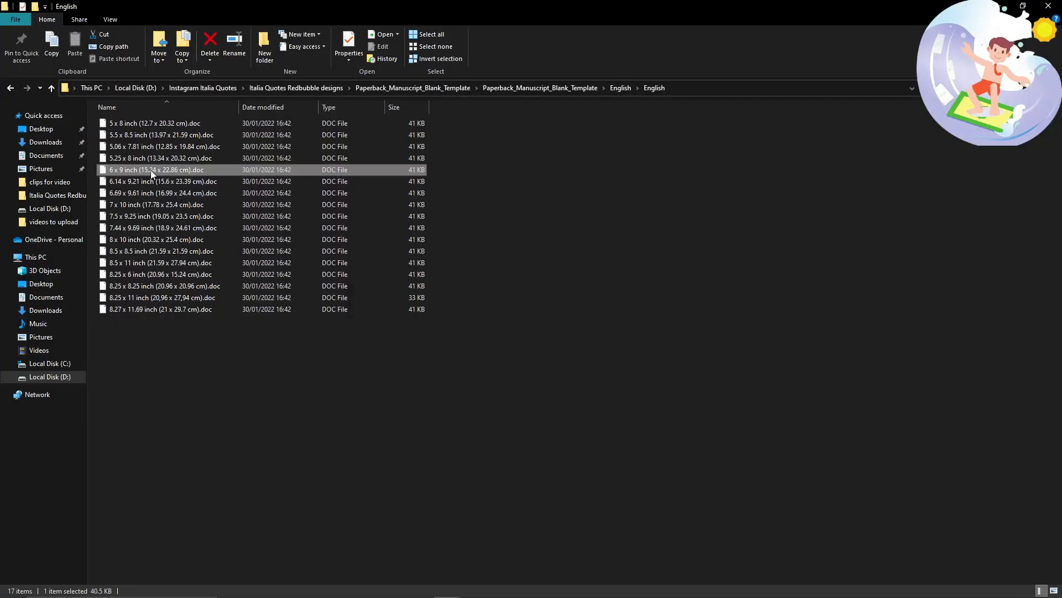
pyautogui.moveTo(151, 171); pyautogui.dragTo(331, 208)
pyautogui.hotkey('alt', 'Tab')
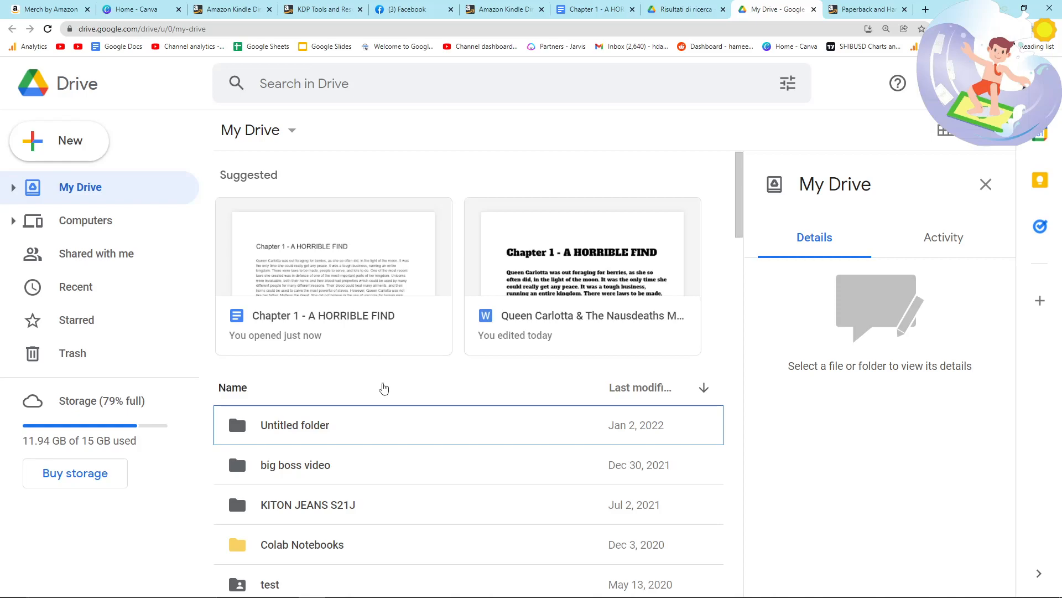
pyautogui.scroll(-1, 383, 390)
pyautogui.scroll(-4, 377, 399)
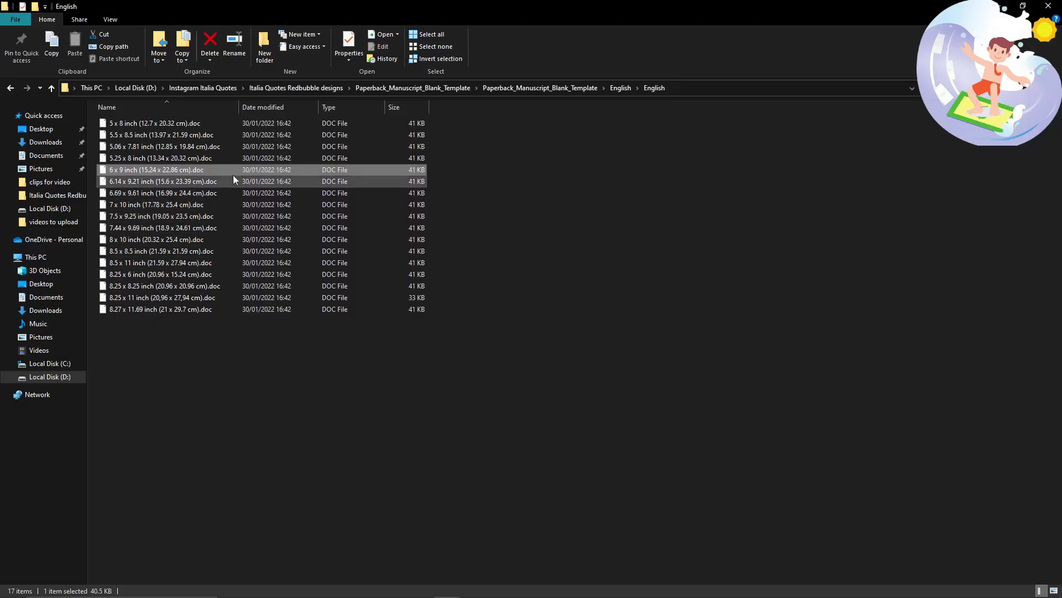
pyautogui.moveTo(234, 175); pyautogui.dragTo(269, 194)
pyautogui.hotkey('alt', 'Tab')
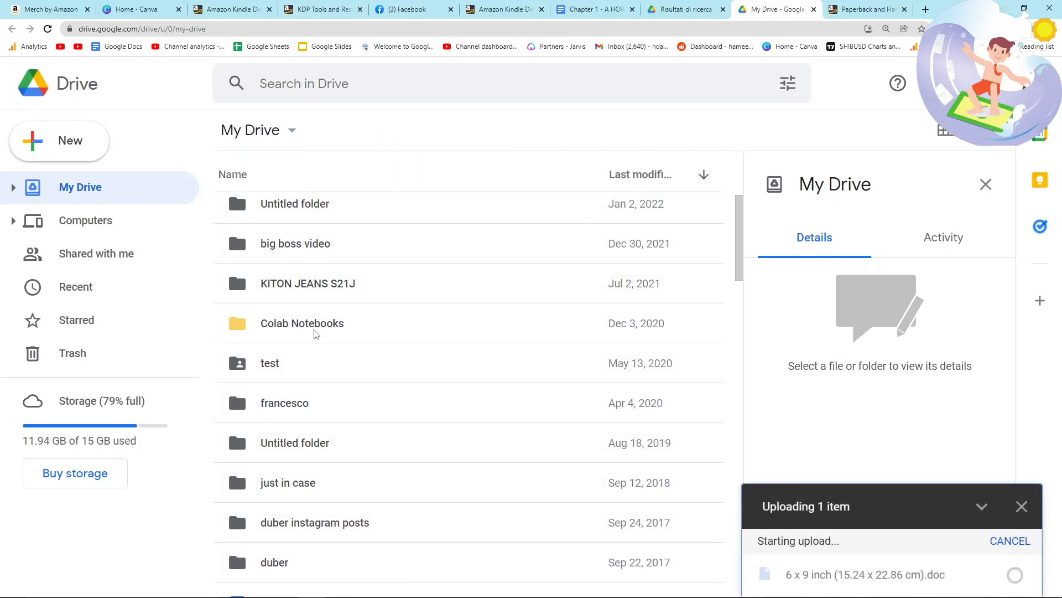
pyautogui.scroll(-5, 454, 506)
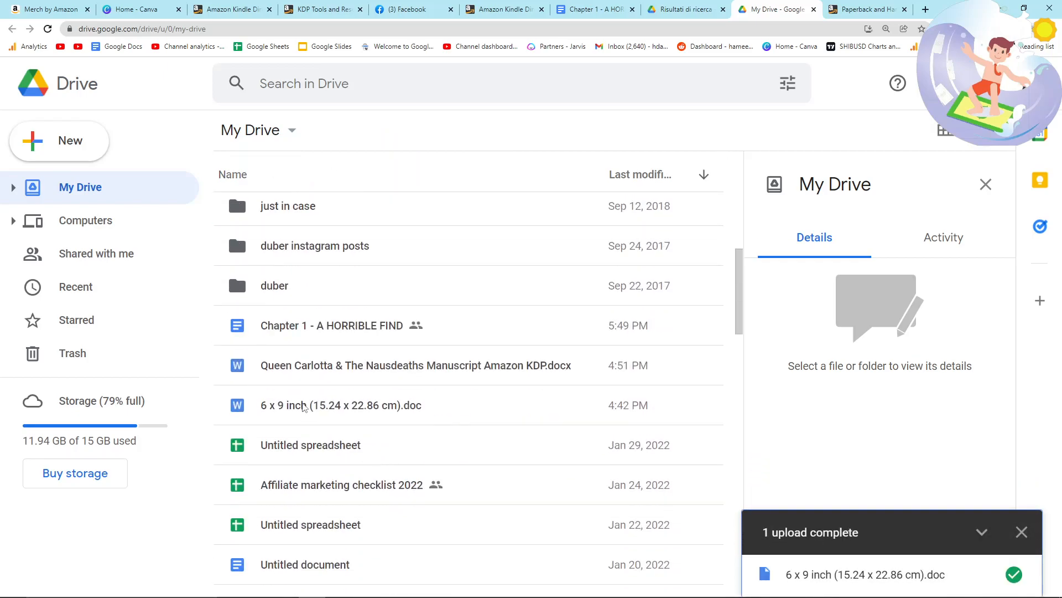
pyautogui.doubleClick(304, 406)
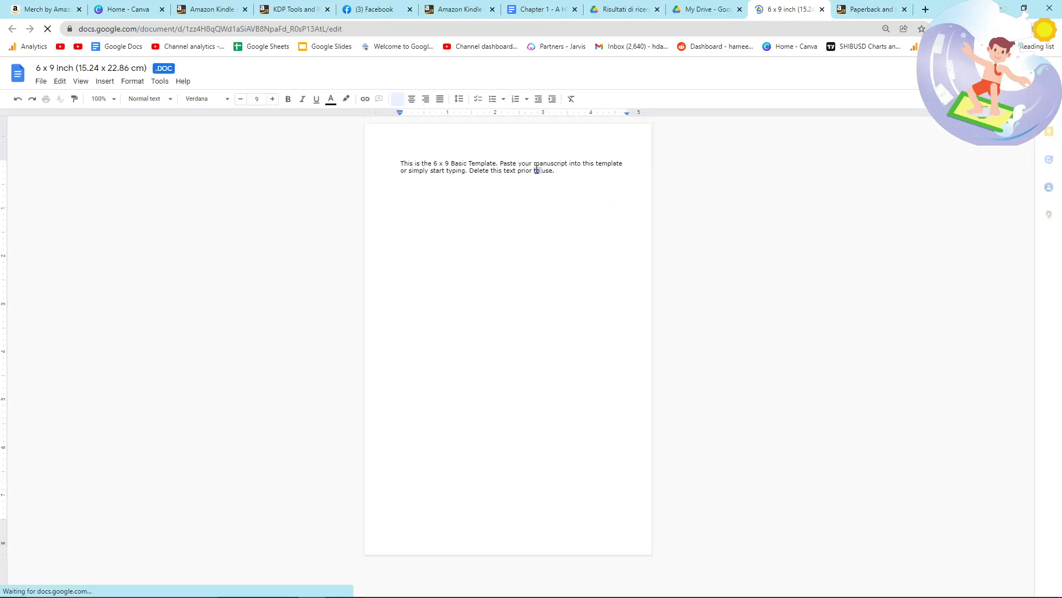
# Copy the entire manuscript, replace the 6 x 9 inch template's placeholder text with it, and accept saving as .DOCX.
pyautogui.click(547, 9)
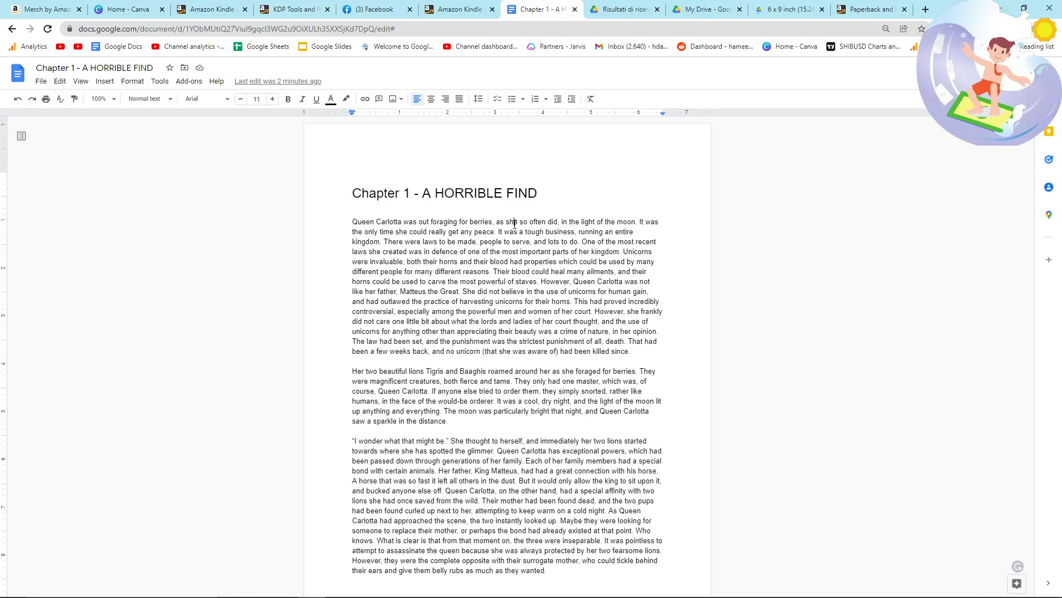
pyautogui.hotkey('ctrl', 'a')
pyautogui.click(786, 9)
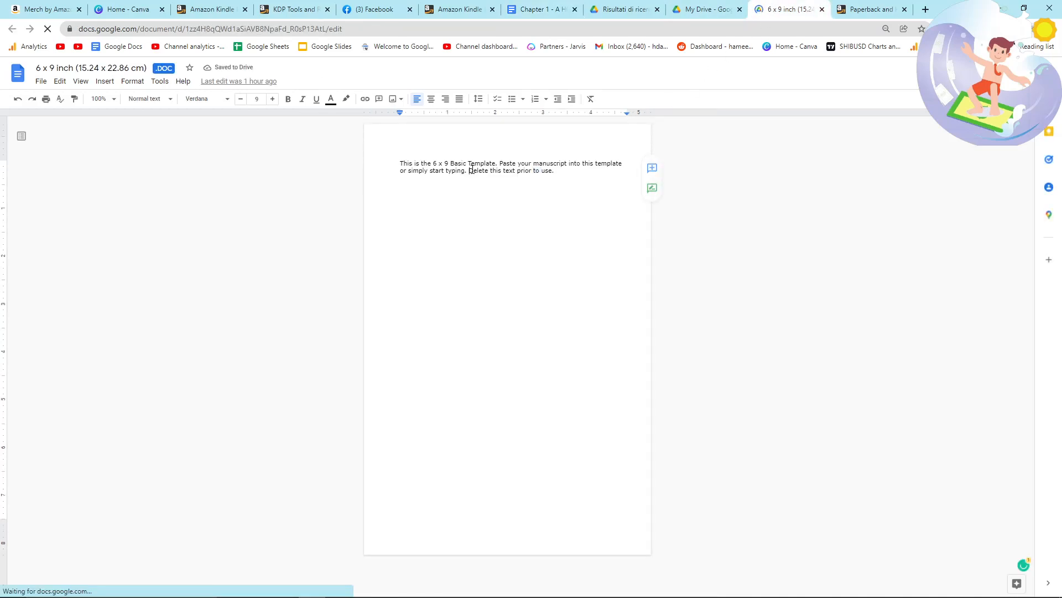
pyautogui.hotkey('ctrl', 'a')
pyautogui.hotkey('ctrl', 'v')
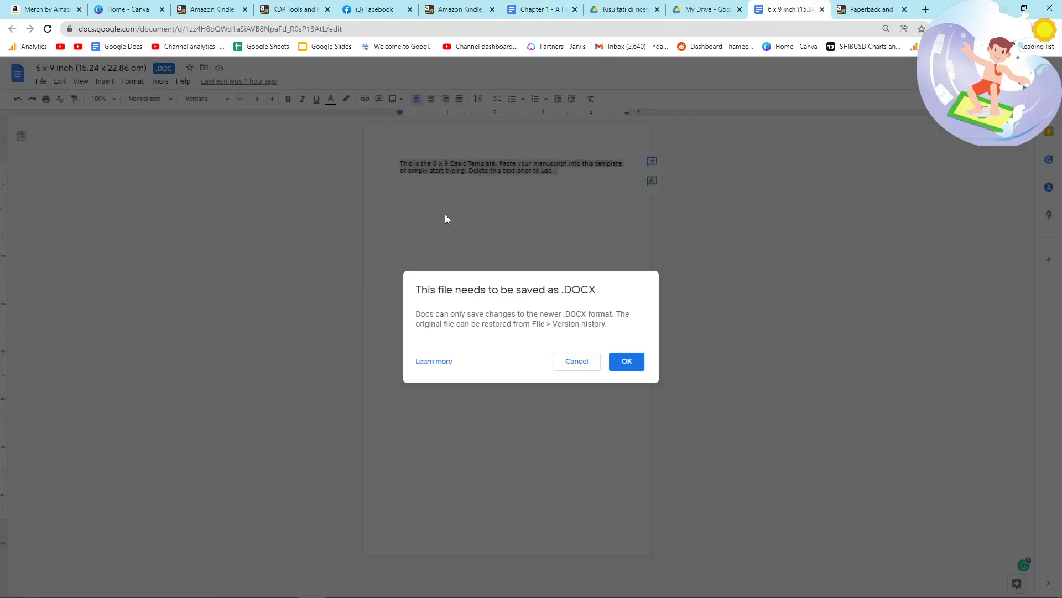
pyautogui.click(635, 369)
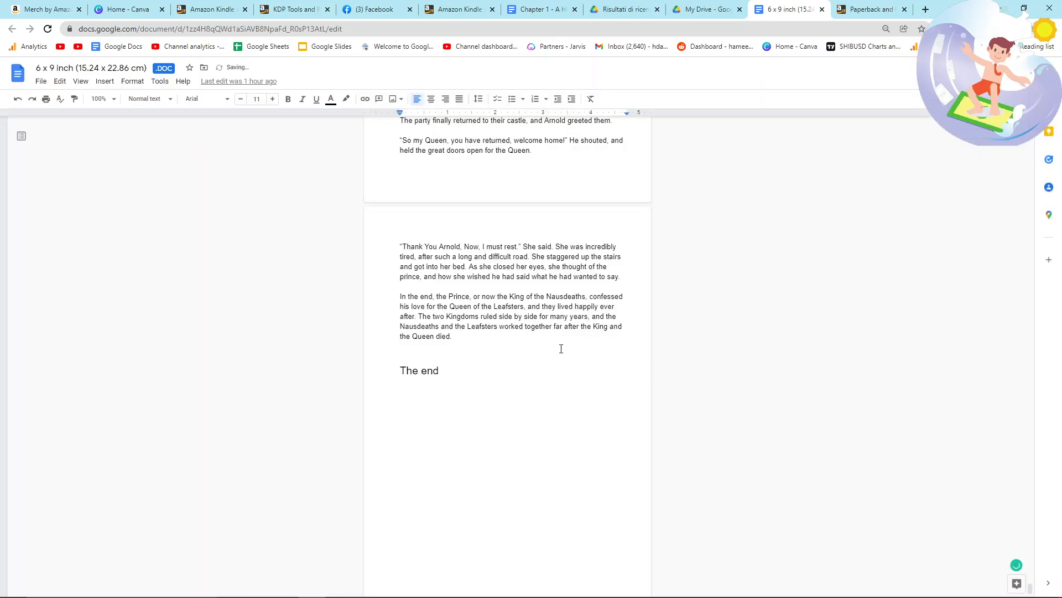
# Review the pasted manuscript in the 6 x 9 inch template and compare its page layout with the original document.
pyautogui.scroll(3, 780, 375)
pyautogui.scroll(20, 781, 375)
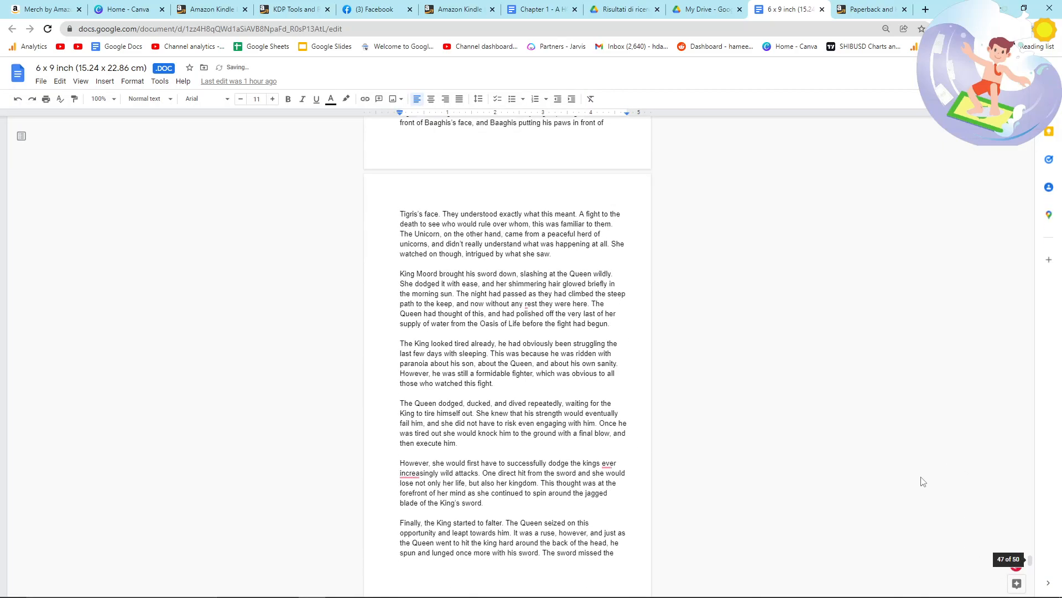
pyautogui.scroll(1, 597, 162)
pyautogui.click(540, 7)
pyautogui.scroll(-10, 654, 308)
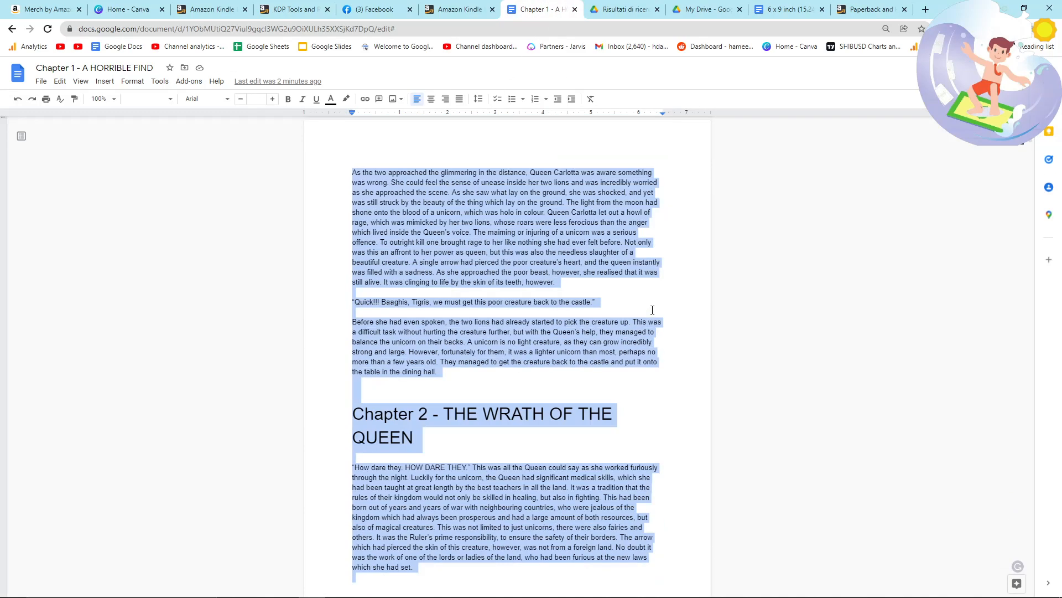
pyautogui.scroll(5, 654, 308)
pyautogui.click(789, 9)
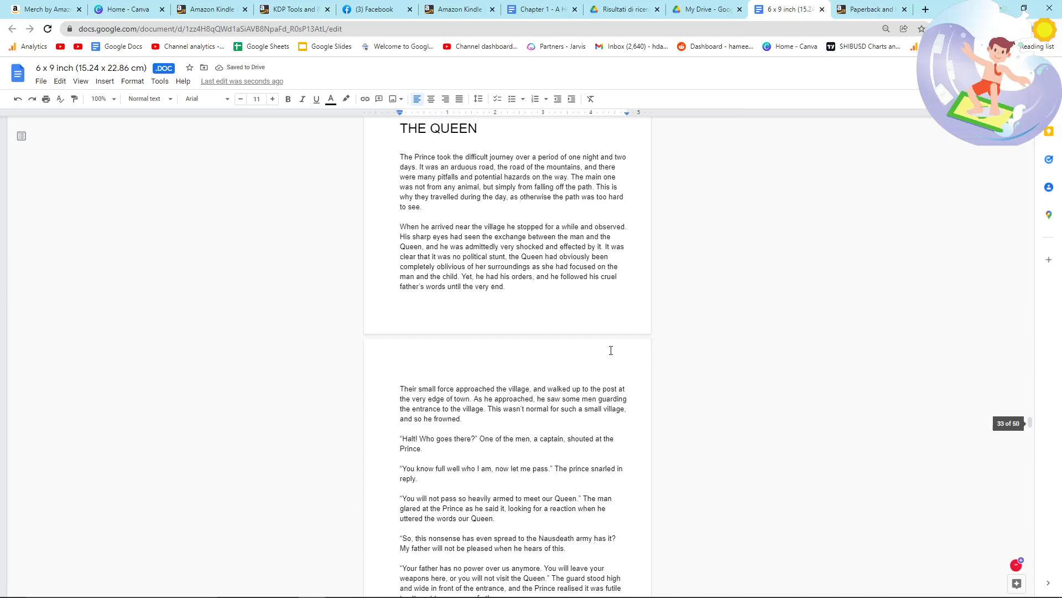
pyautogui.scroll(20, 611, 351)
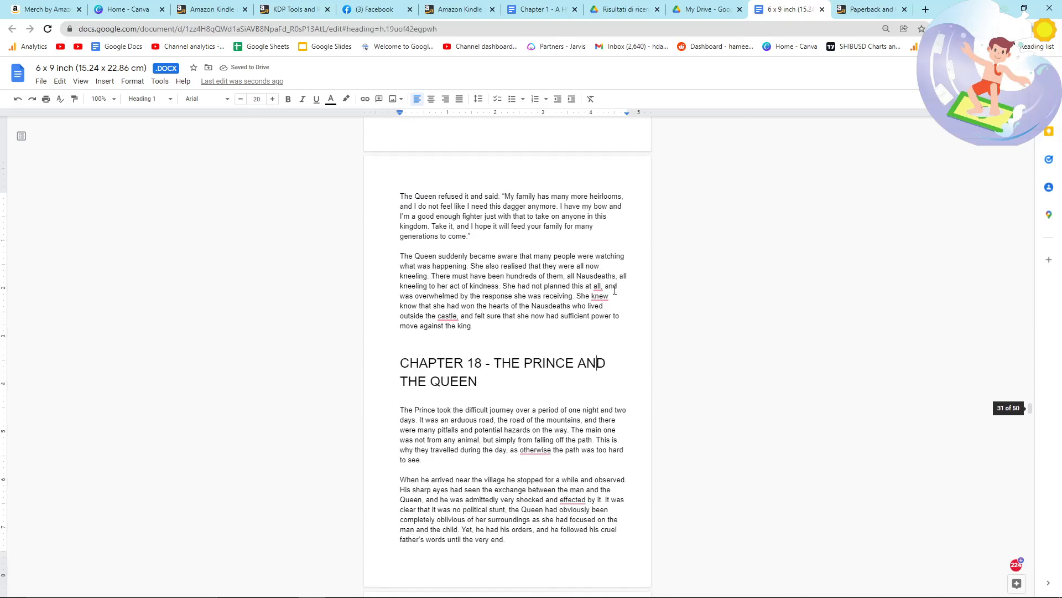
pyautogui.scroll(20, 640, 301)
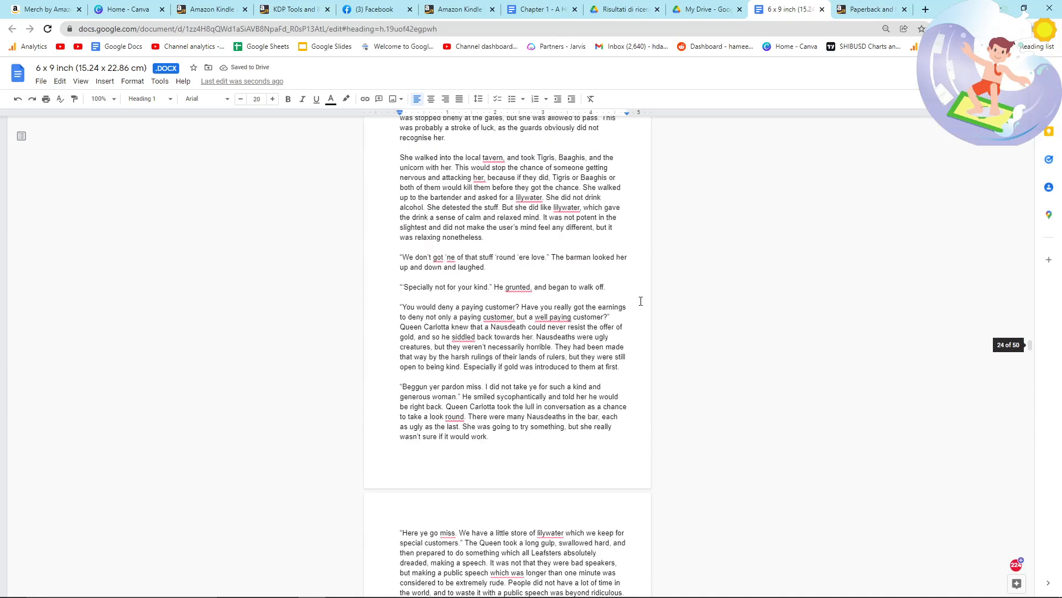
pyautogui.scroll(7, 641, 301)
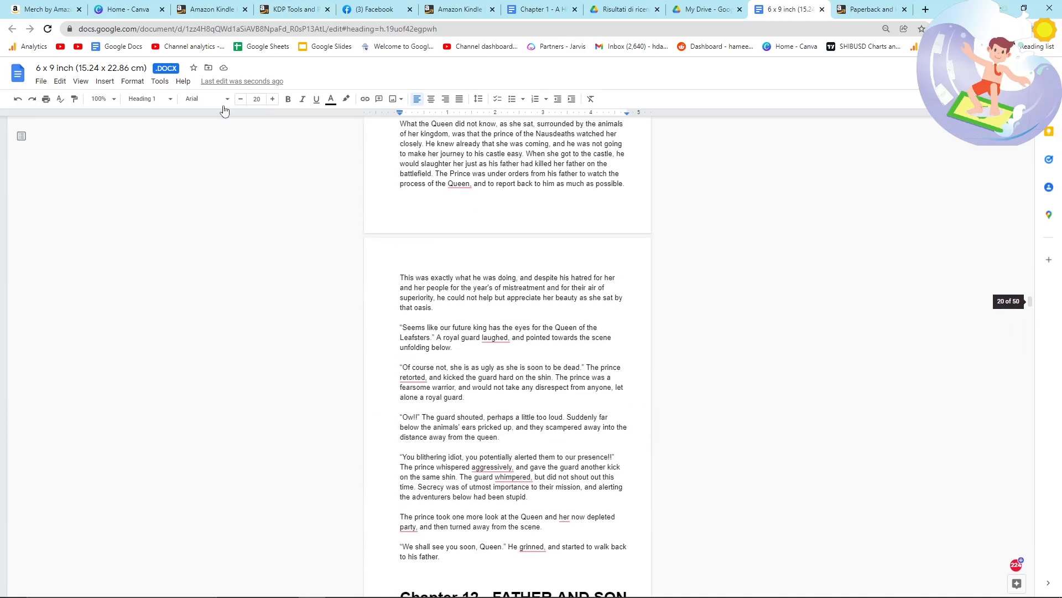
# Set the font of the entire 6 x 9 inch manuscript to Alfa Slab One.
pyautogui.hotkey('ctrl', 'a')
pyautogui.scroll(13, 441, 320)
pyautogui.scroll(20, 441, 320)
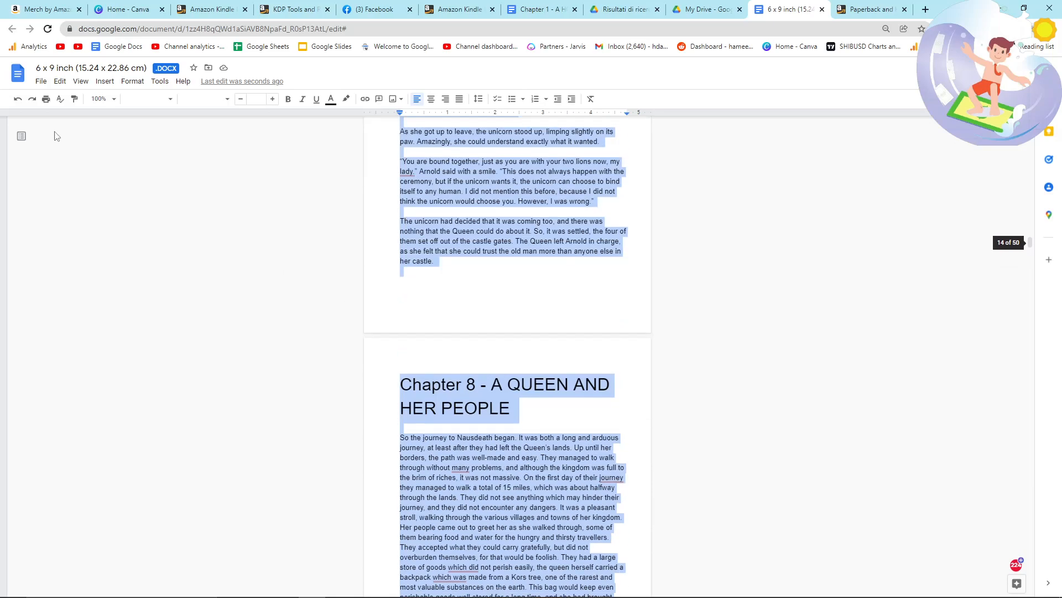
pyautogui.click(205, 99)
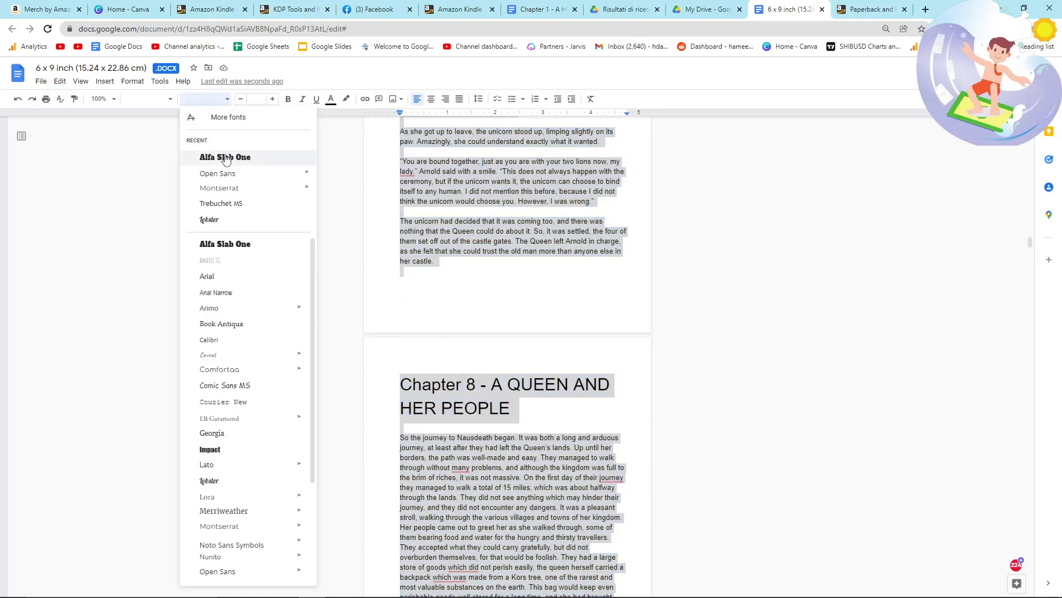
pyautogui.click(490, 287)
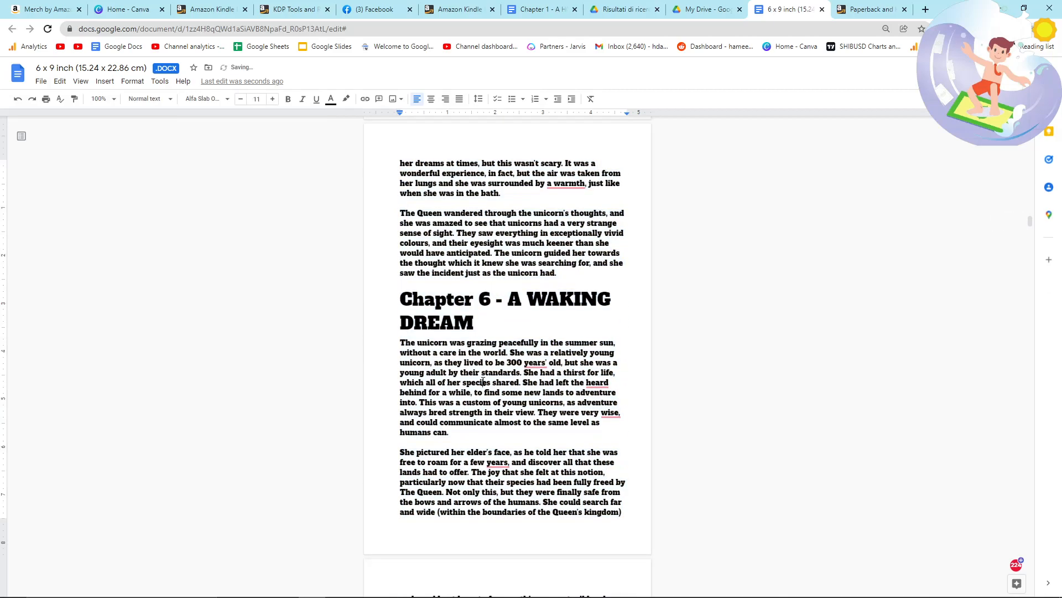
# Download the 6 x 9 inch manuscript as a PDF document and save it in the Italia Quotes Redbubble designs folder.
pyautogui.scroll(7, 453, 363)
pyautogui.scroll(20, 453, 364)
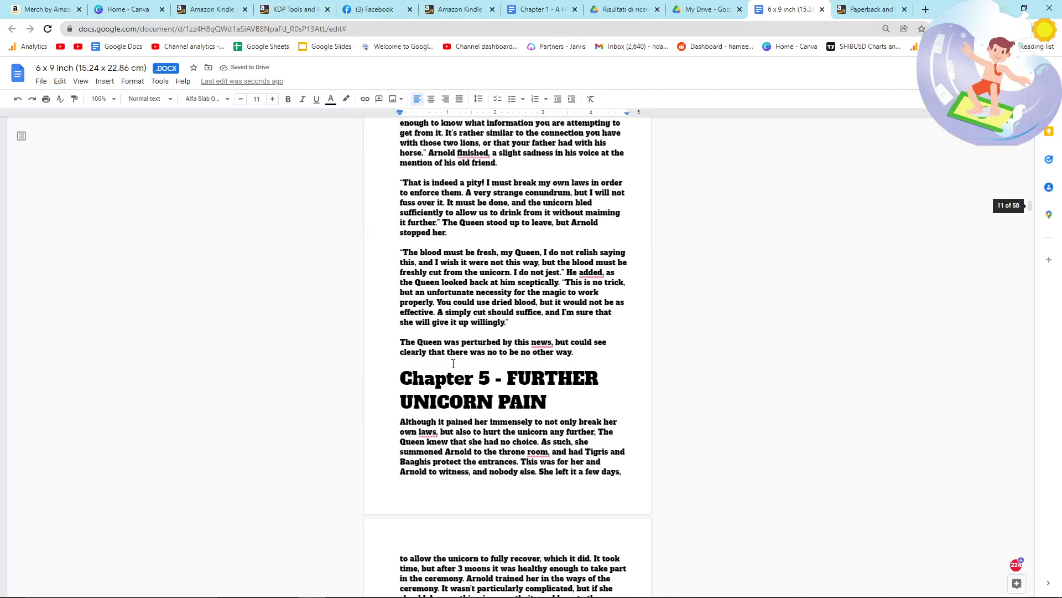
pyautogui.scroll(10, 464, 370)
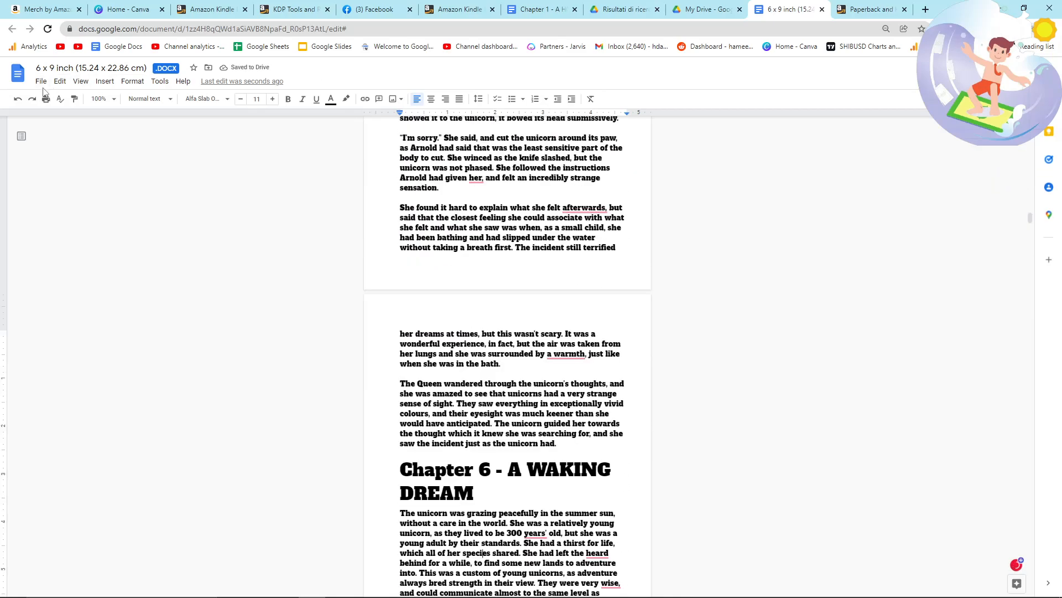
pyautogui.click(43, 82)
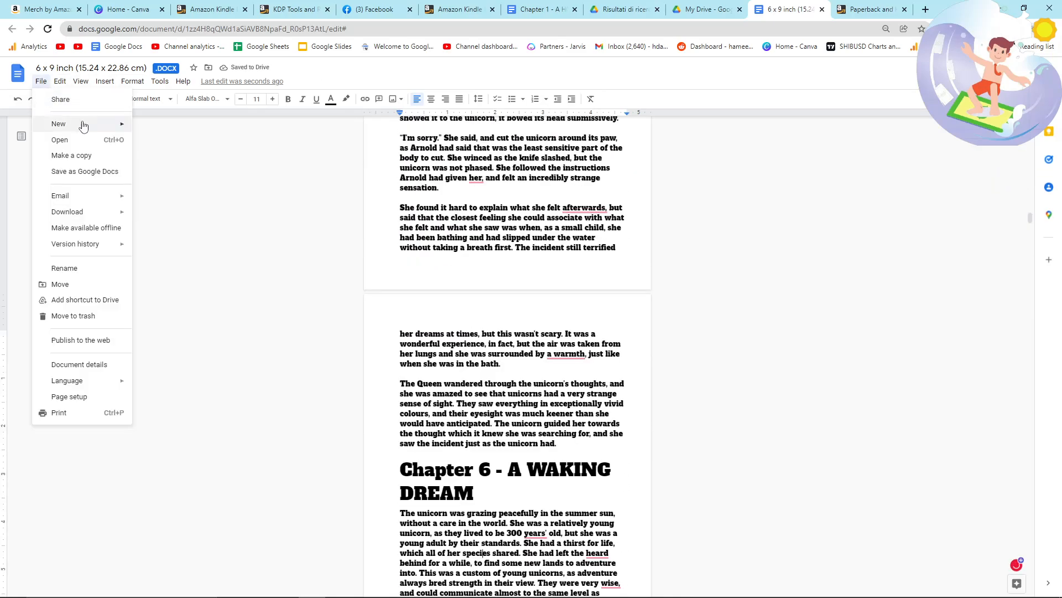
pyautogui.moveTo(89, 213)
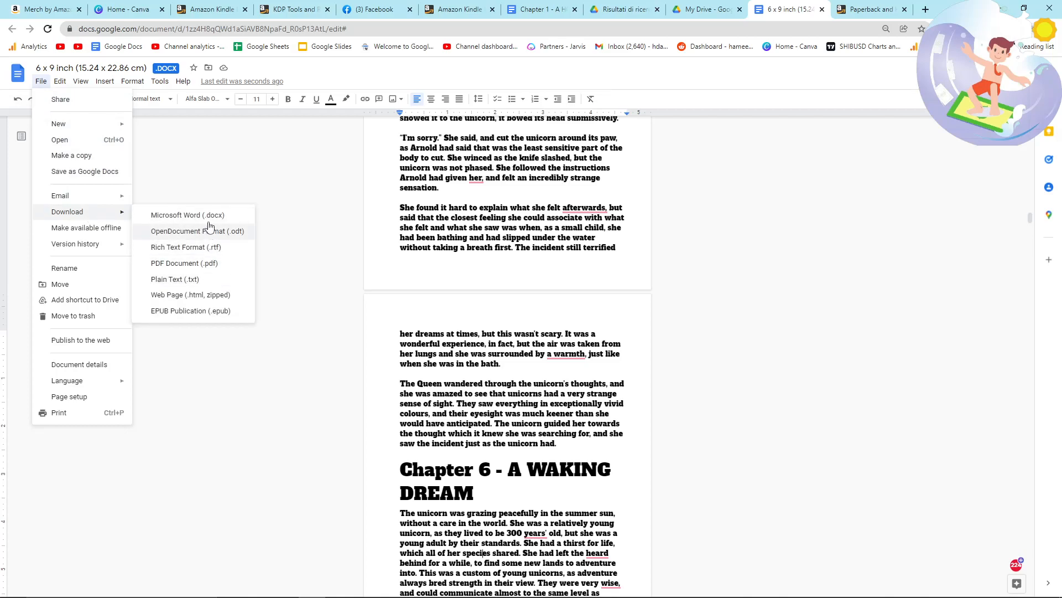
pyautogui.click(188, 263)
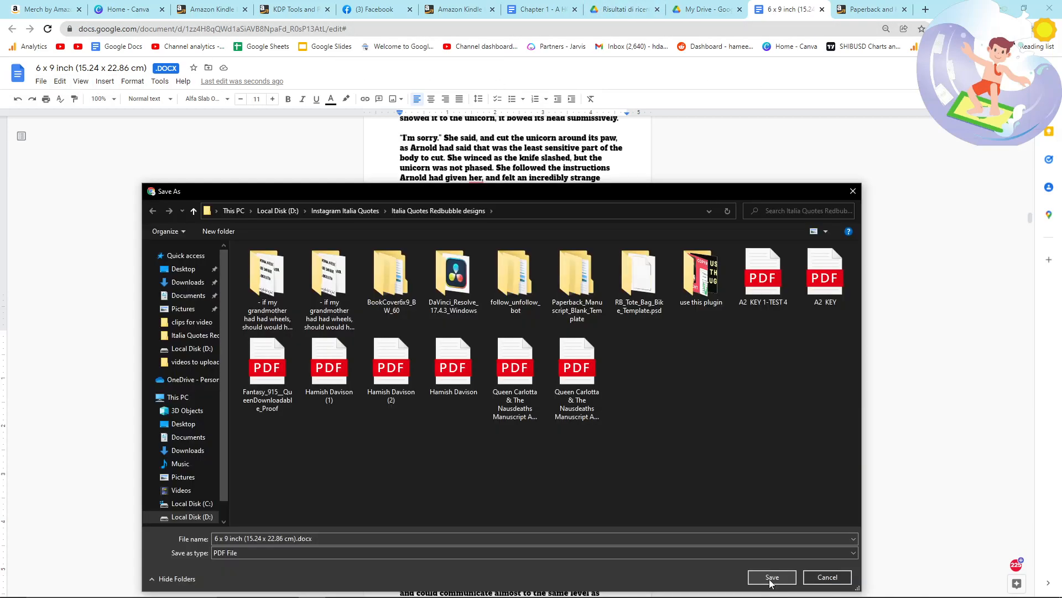
pyautogui.click(770, 576)
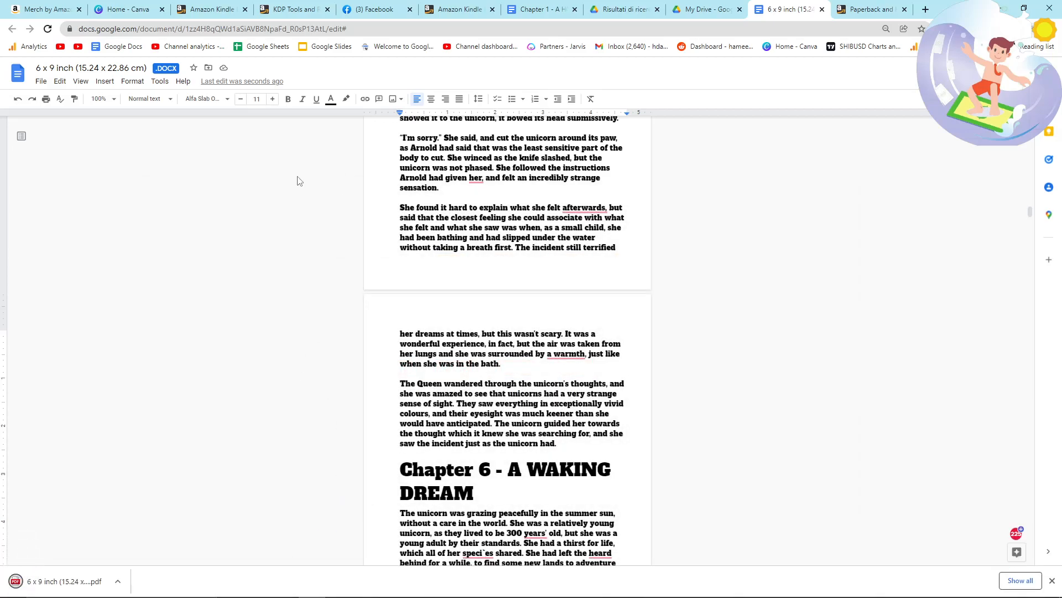
# Switch to the Amazon KDP Bookshelf and create a new paperback title.
pyautogui.click(457, 9)
pyautogui.scroll(6, 363, 253)
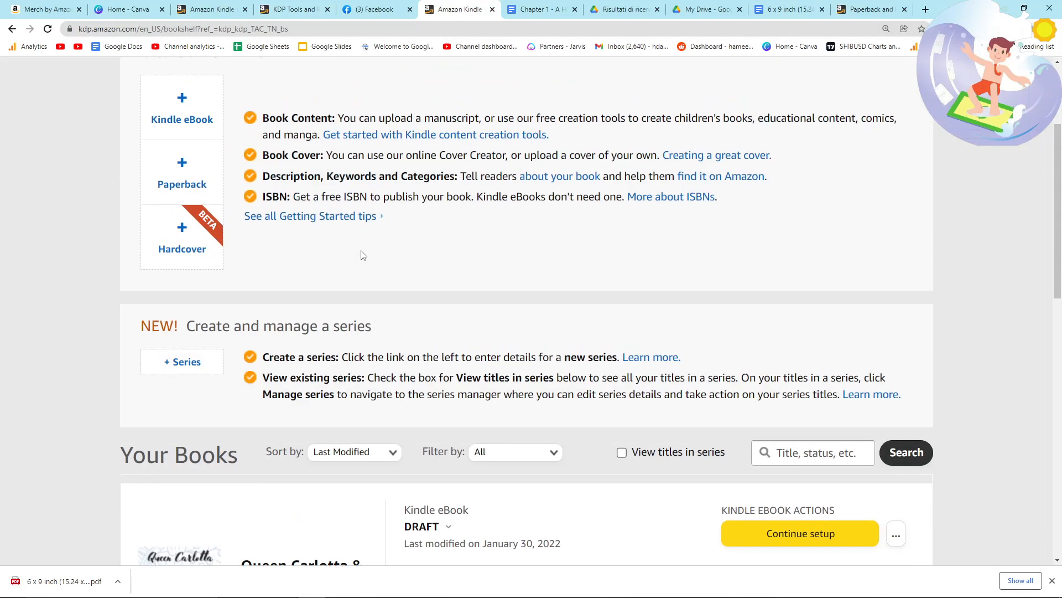
pyautogui.scroll(-7, 363, 254)
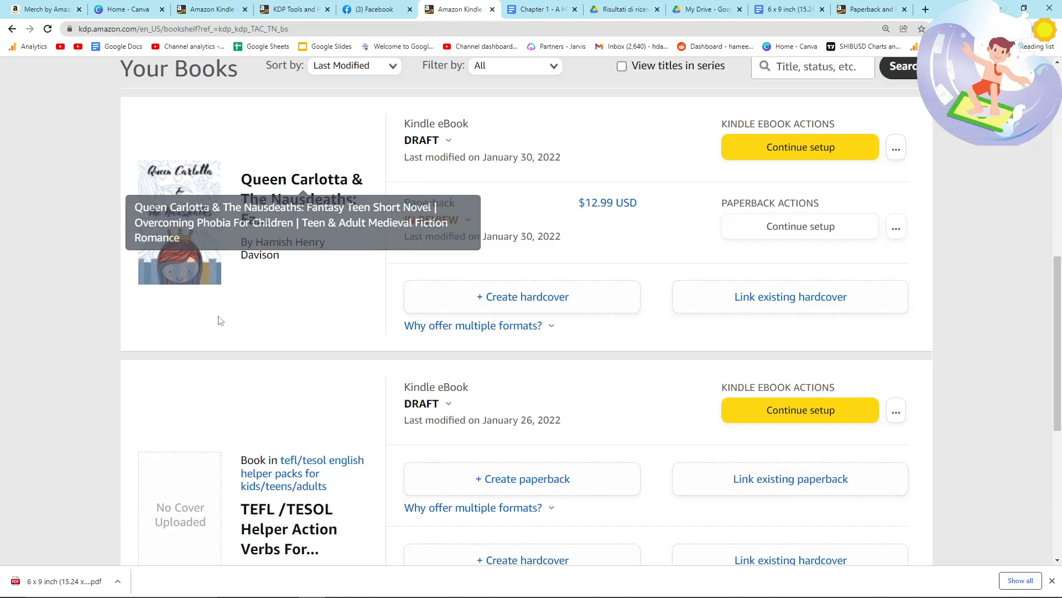
pyautogui.scroll(2, 257, 382)
pyautogui.scroll(8, 304, 446)
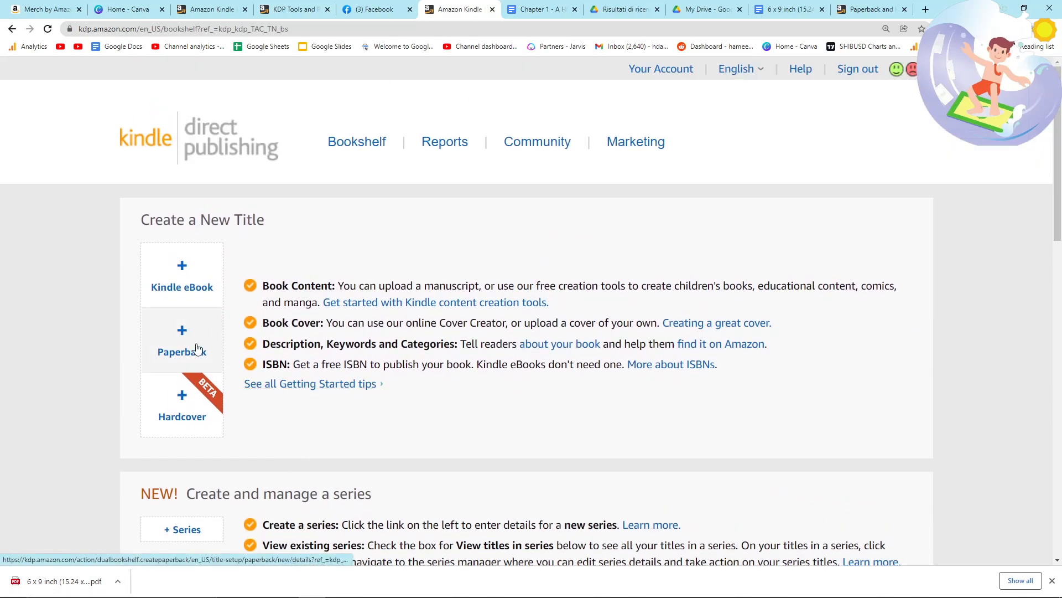
pyautogui.click(197, 348)
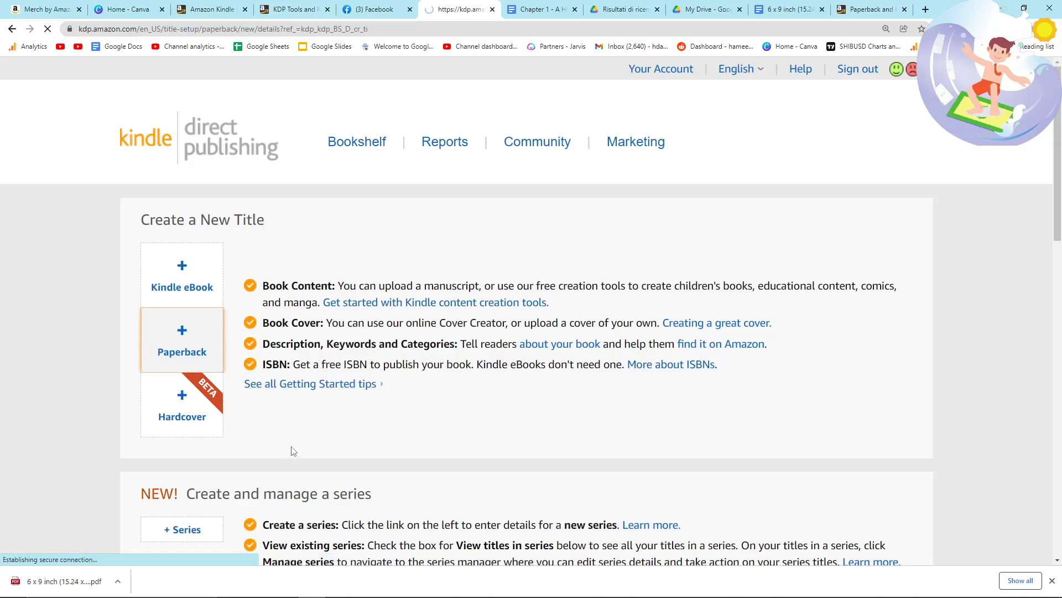
pyautogui.scroll(-1, 408, 419)
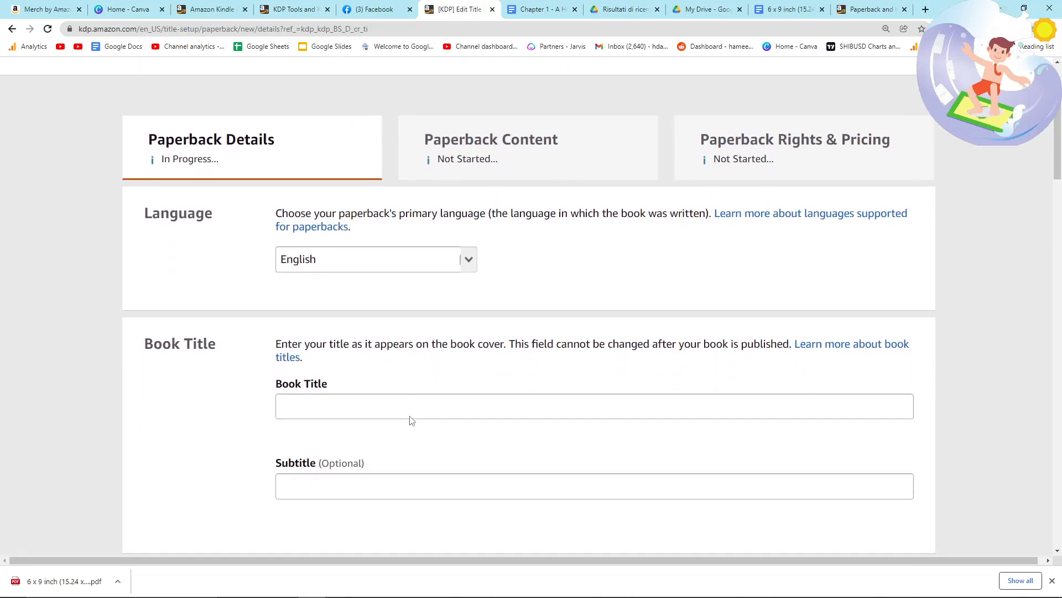
pyautogui.scroll(-3, 156, 345)
pyautogui.scroll(3, 156, 350)
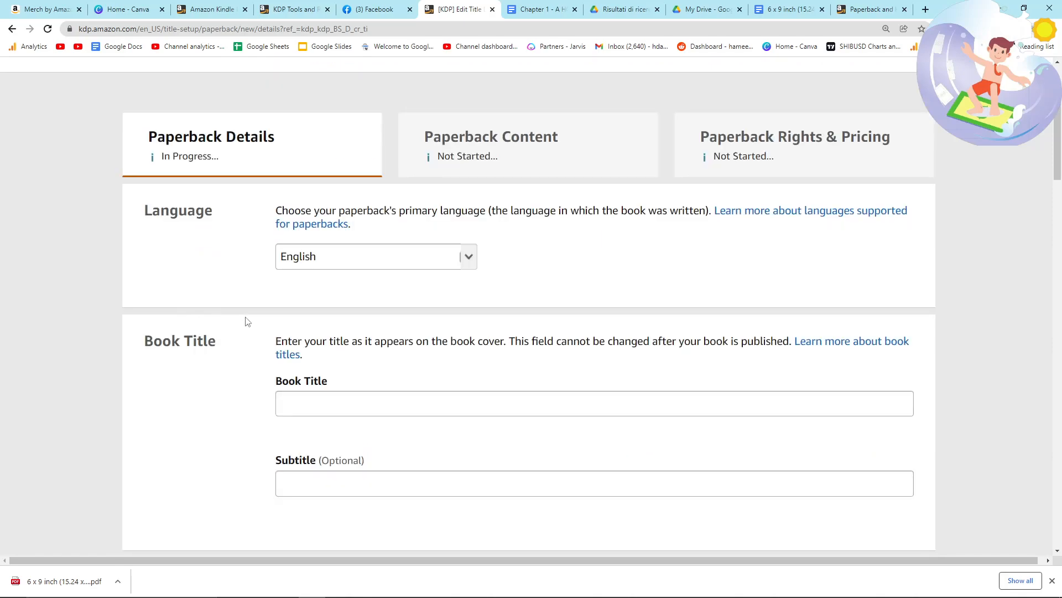
pyautogui.scroll(-1, 294, 310)
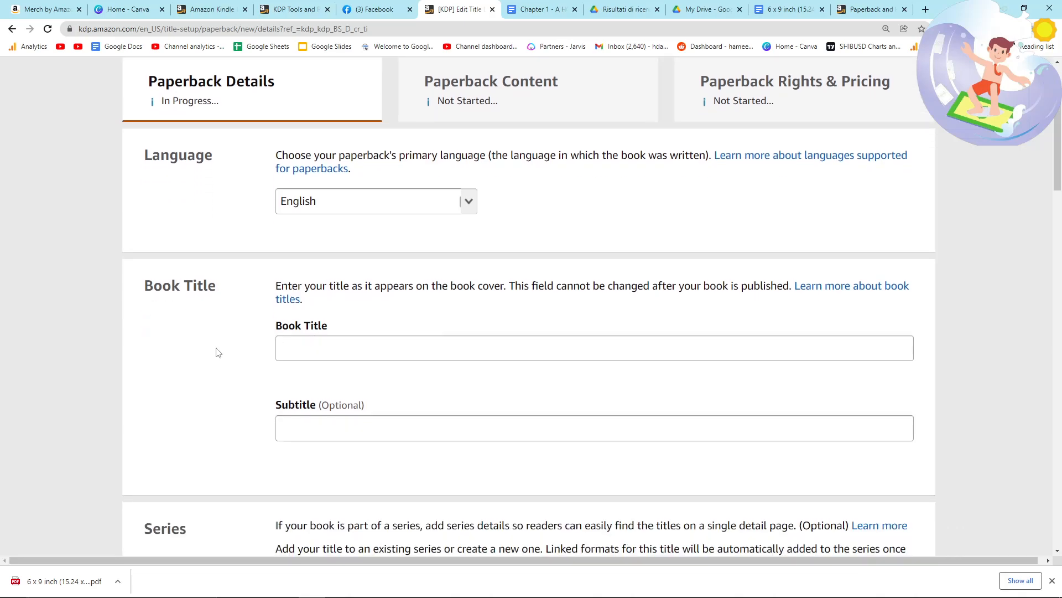
# Check the manuscript's opening page and enter the book title "Queen Carlotta & The Nausdeaths | Teen Medieval Fantasy Novel".
pyautogui.click(344, 345)
pyautogui.click(788, 10)
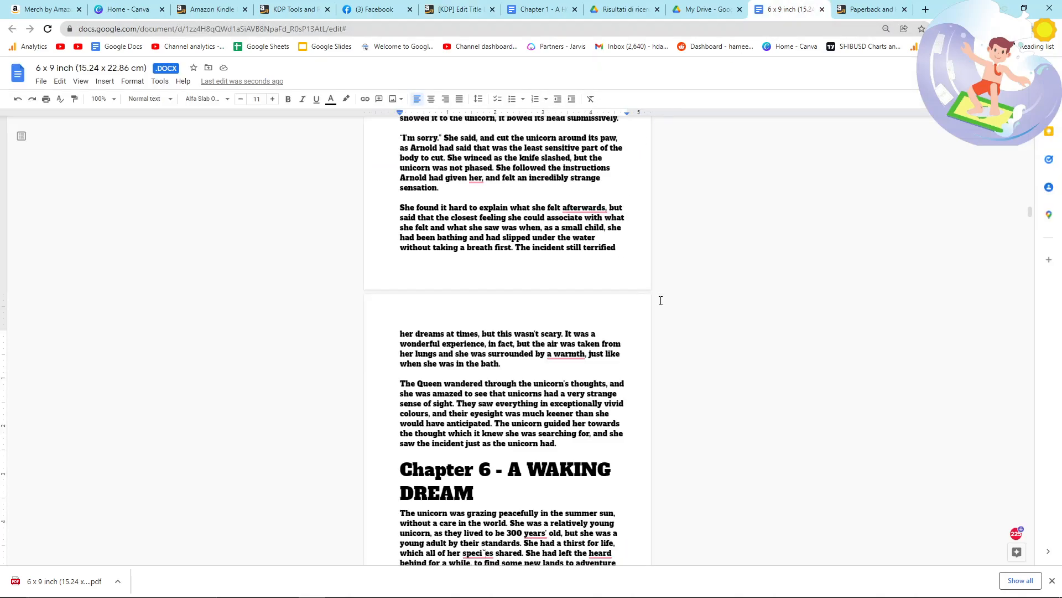
pyautogui.scroll(3, 830, 332)
pyautogui.scroll(5, 922, 275)
pyautogui.scroll(15, 774, 243)
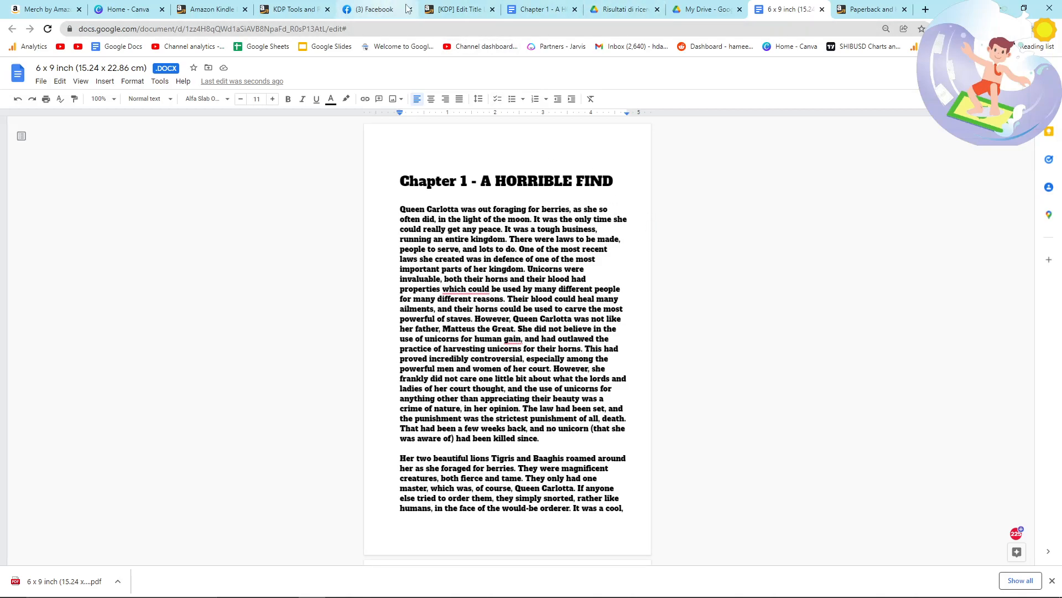
pyautogui.click(459, 9)
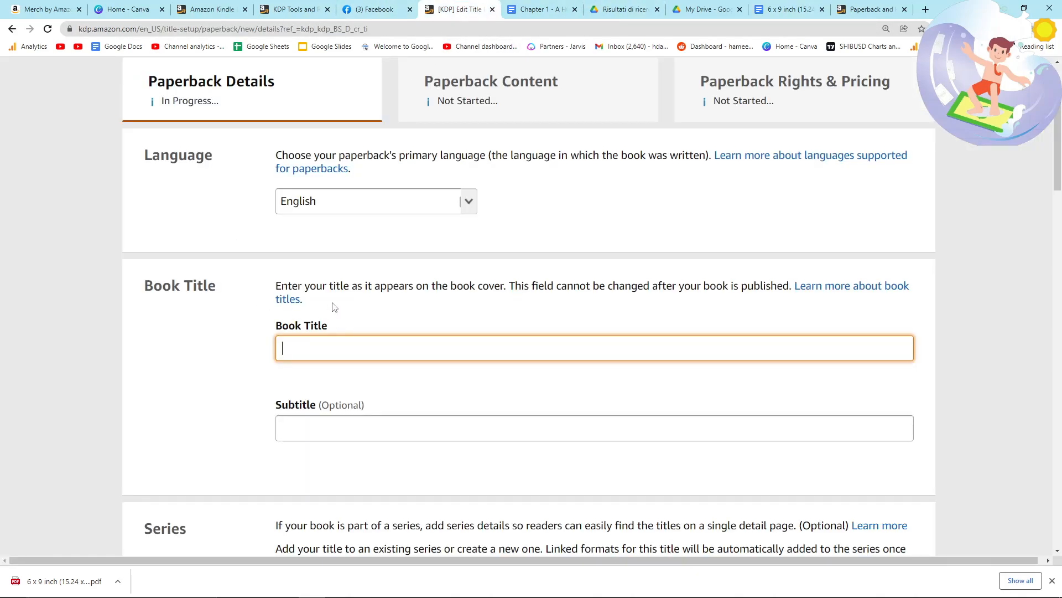
pyautogui.write('Queen Carlotta & The')
pyautogui.press('BackSpace')
pyautogui.write('sdeaths | Teen Medieval Fn')
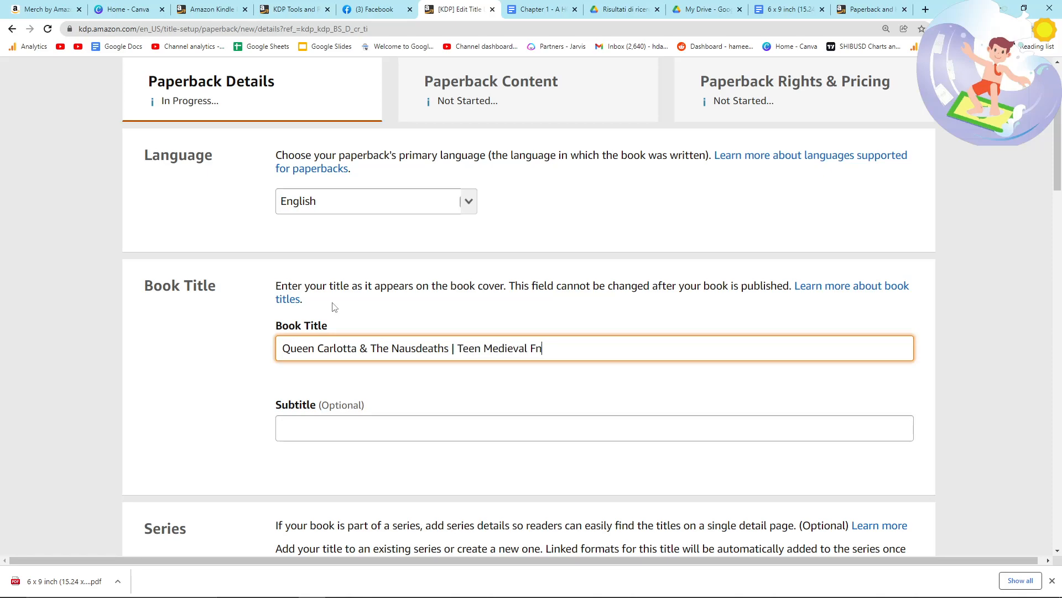
pyautogui.write('Novel')
# Move "Teen Medieval Fantasy Novel" from the book title to the subtitle, leaving out the vertical bar.
pyautogui.moveTo(453, 348); pyautogui.dragTo(637, 348)
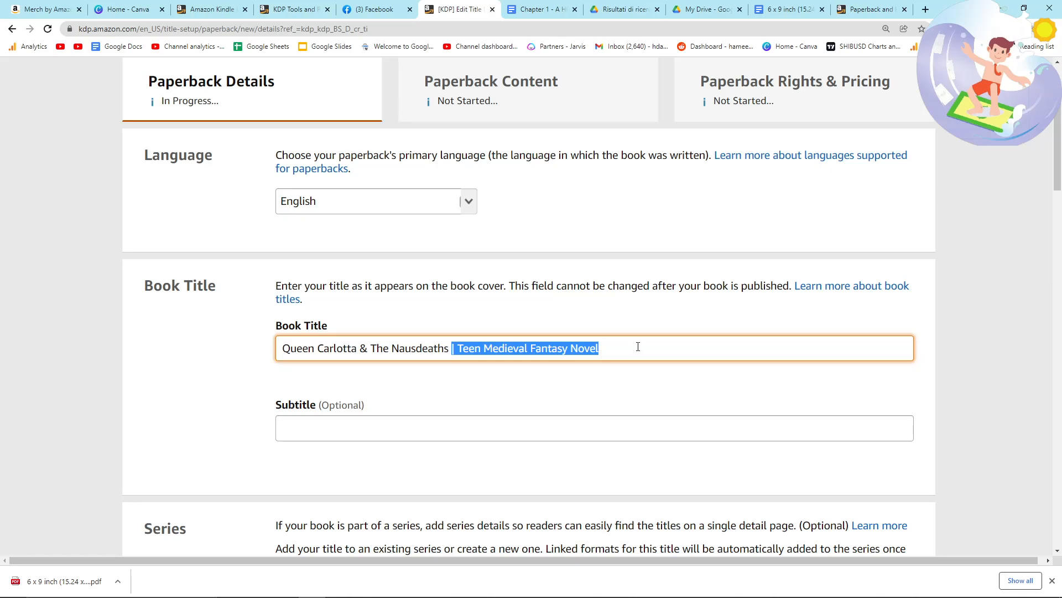
pyautogui.hotkey('ctrl', 'x')
pyautogui.click(459, 428)
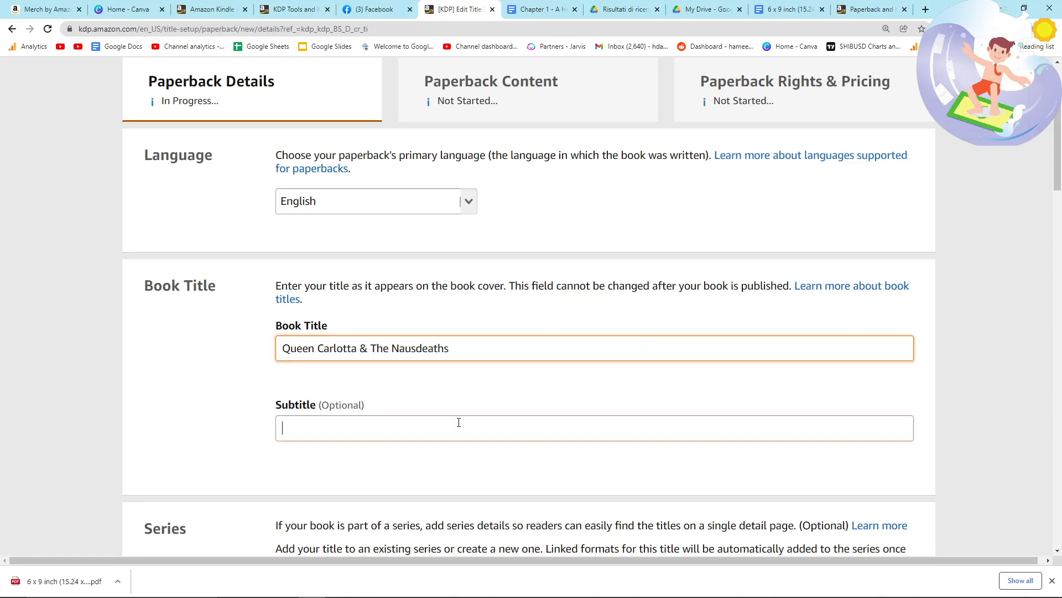
pyautogui.hotkey('ctrl', 'v')
pyautogui.click(289, 428)
pyautogui.press('BackSpace')
pyautogui.press('BackSpace')
pyautogui.press('BackSpace')
pyautogui.write('T')
pyautogui.click(387, 375)
pyautogui.moveTo(493, 354); pyautogui.dragTo(214, 346)
pyautogui.click(221, 382)
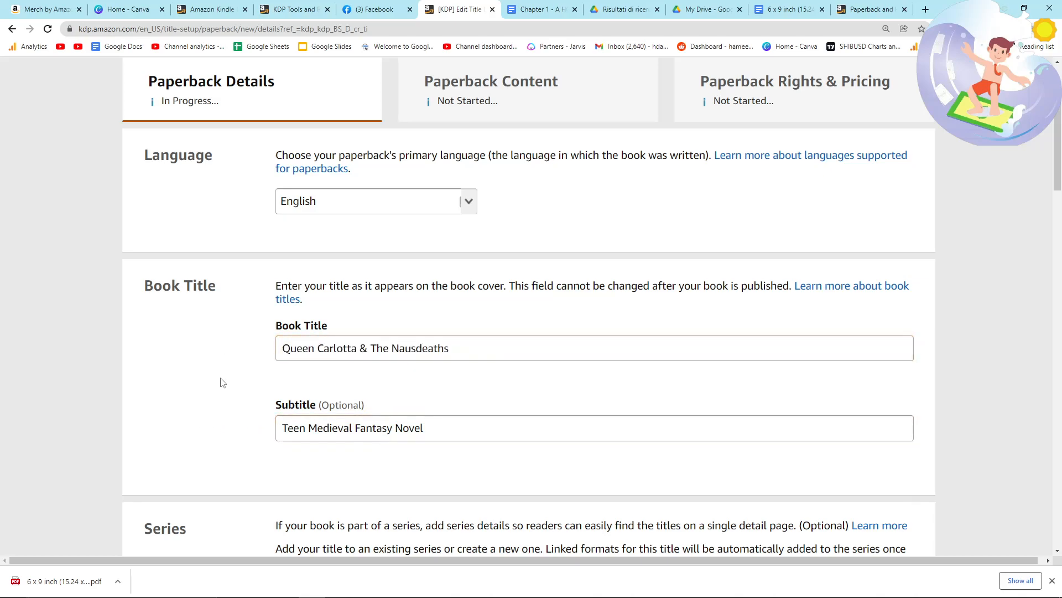
# Review the Series, Edition Number, Author, Contributors and Description sections of the paperback details form.
pyautogui.scroll(-5, 322, 438)
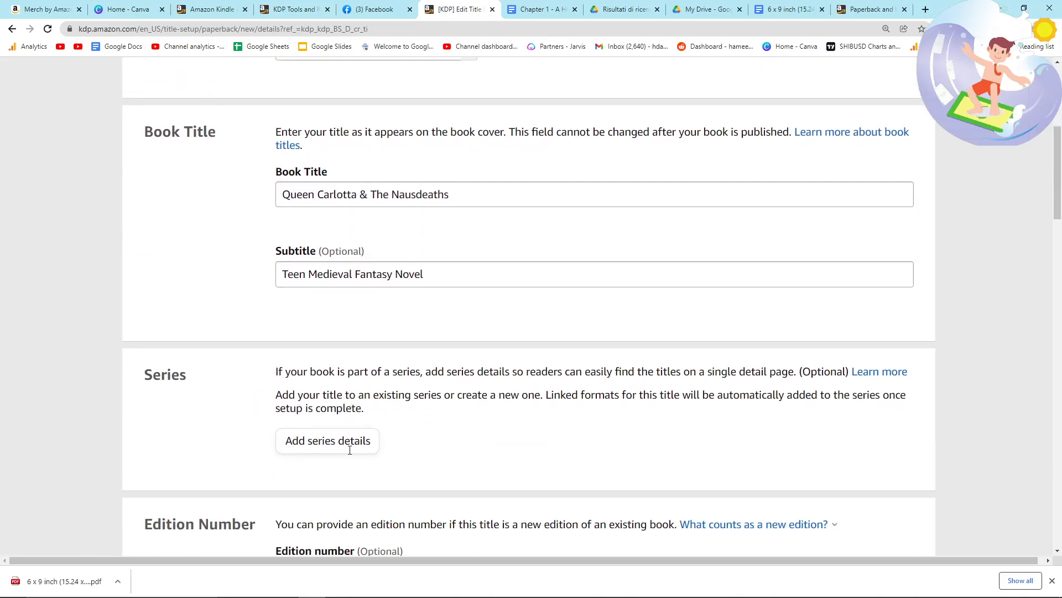
pyautogui.moveTo(138, 260); pyautogui.dragTo(251, 230)
pyautogui.click(221, 320)
pyautogui.scroll(-3, 182, 308)
pyautogui.click(227, 343)
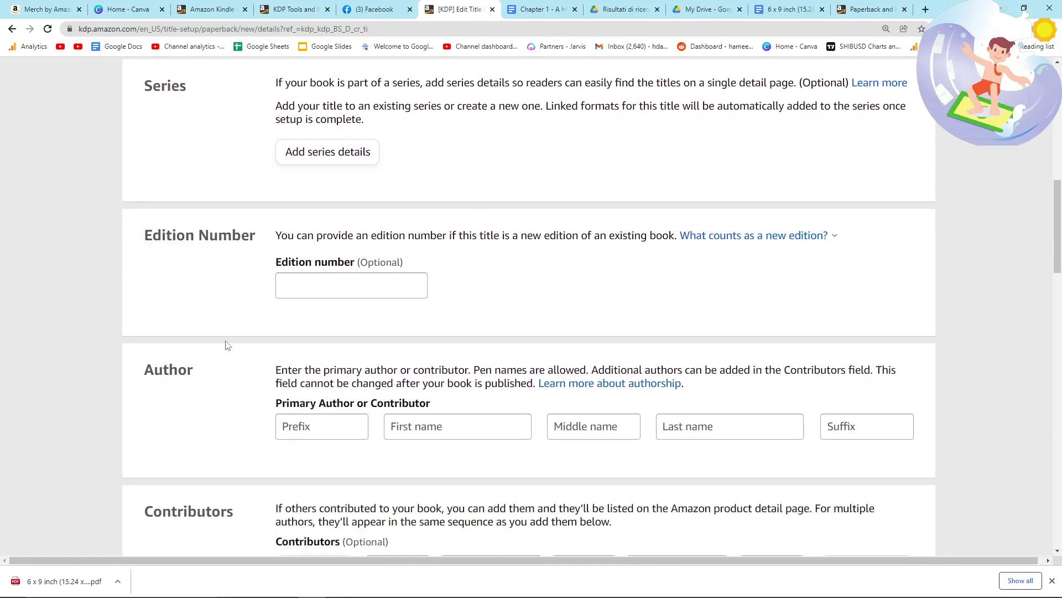
pyautogui.scroll(-2, 356, 346)
pyautogui.scroll(-2, 160, 279)
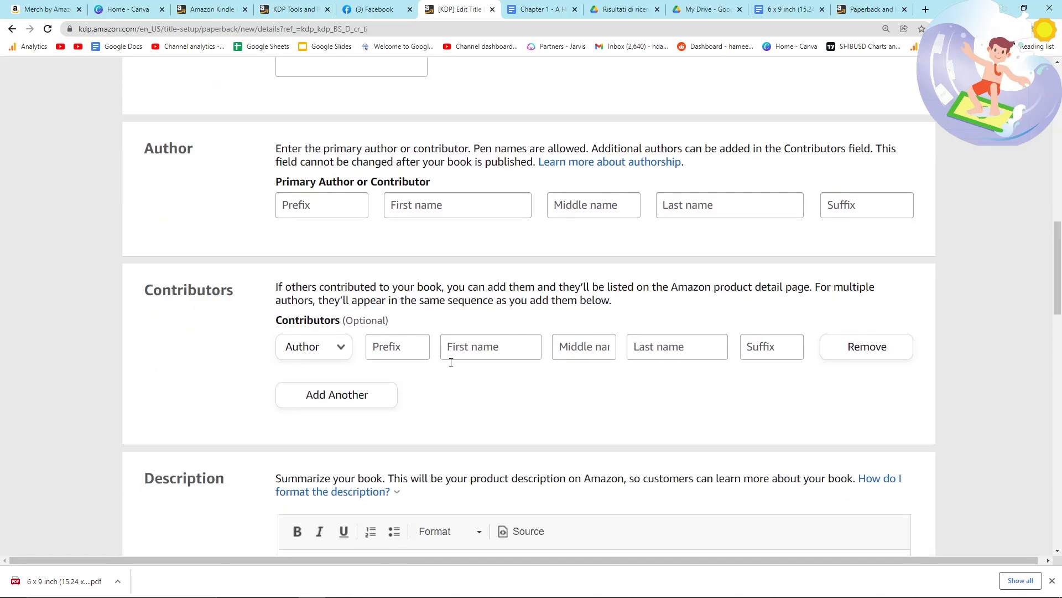
pyautogui.scroll(-2, 477, 358)
pyautogui.click(329, 244)
pyautogui.click(232, 258)
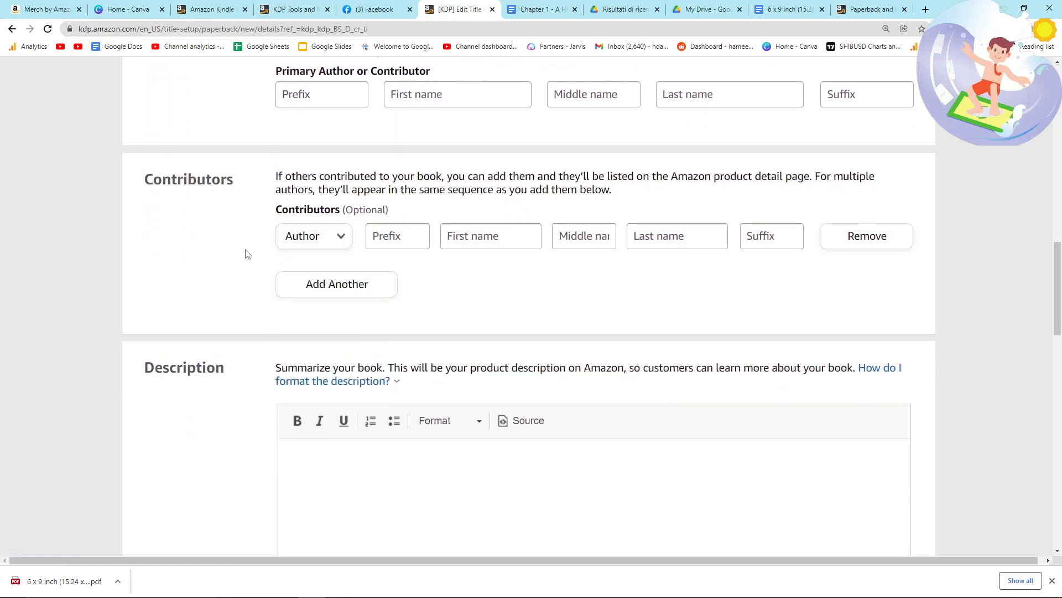
pyautogui.scroll(-2, 266, 277)
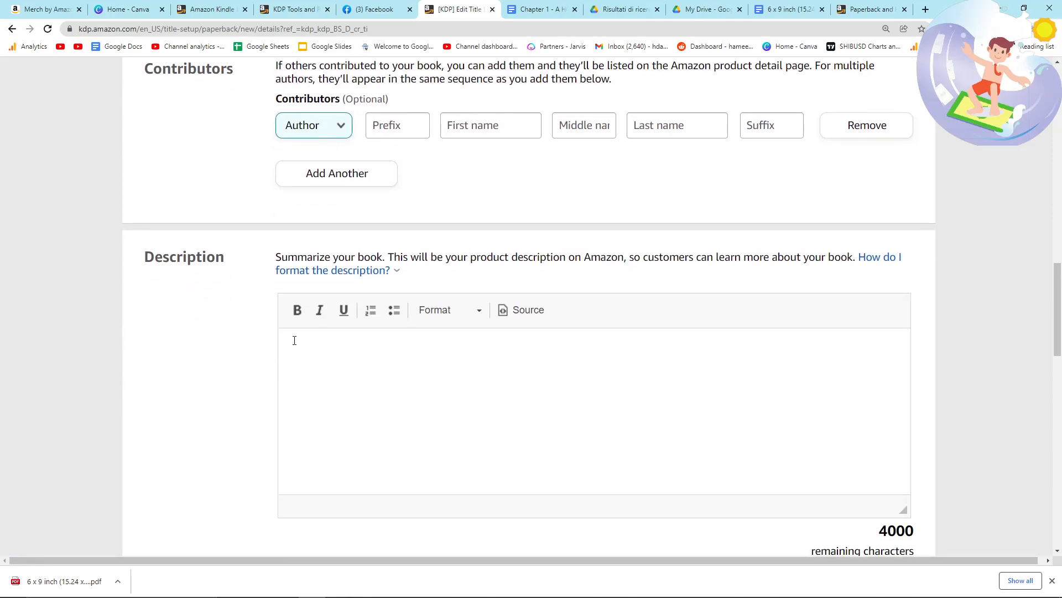
pyautogui.click(221, 369)
pyautogui.scroll(-1, 255, 357)
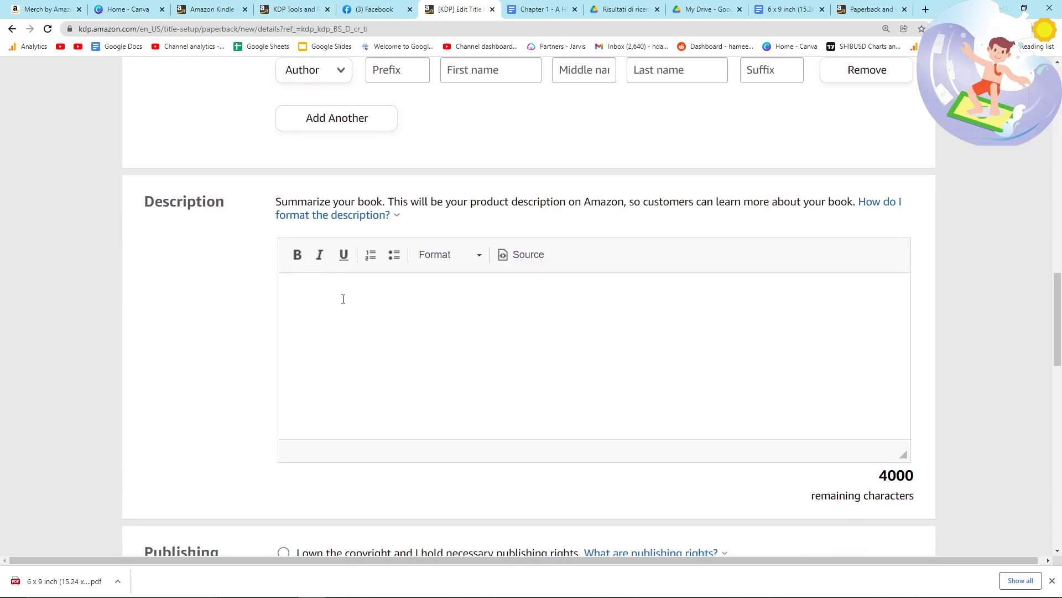
pyautogui.scroll(-4, 273, 306)
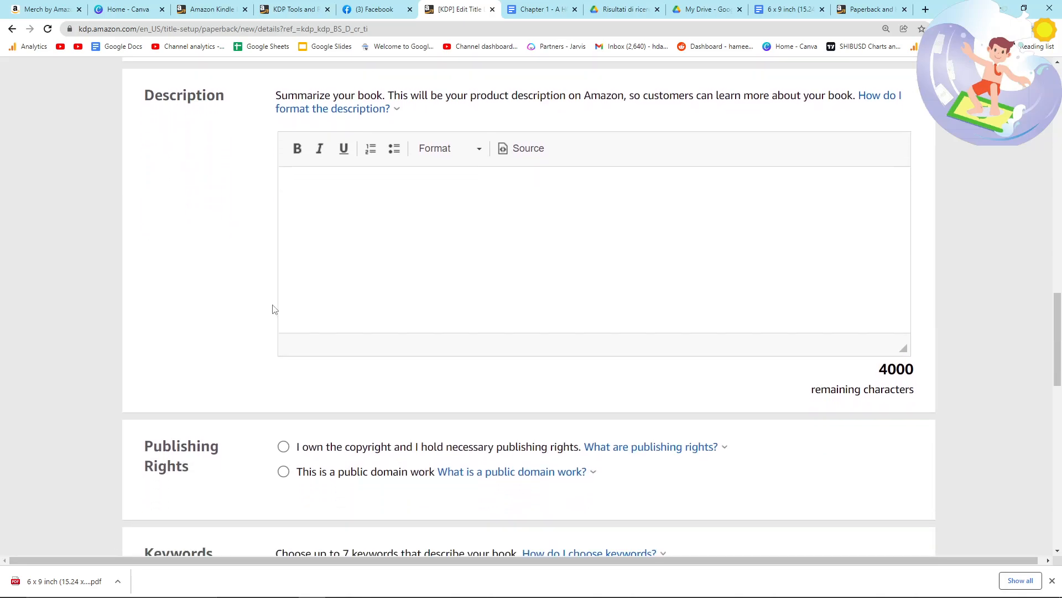
pyautogui.scroll(2, 256, 304)
pyautogui.scroll(-2, 266, 308)
pyautogui.scroll(1, 266, 309)
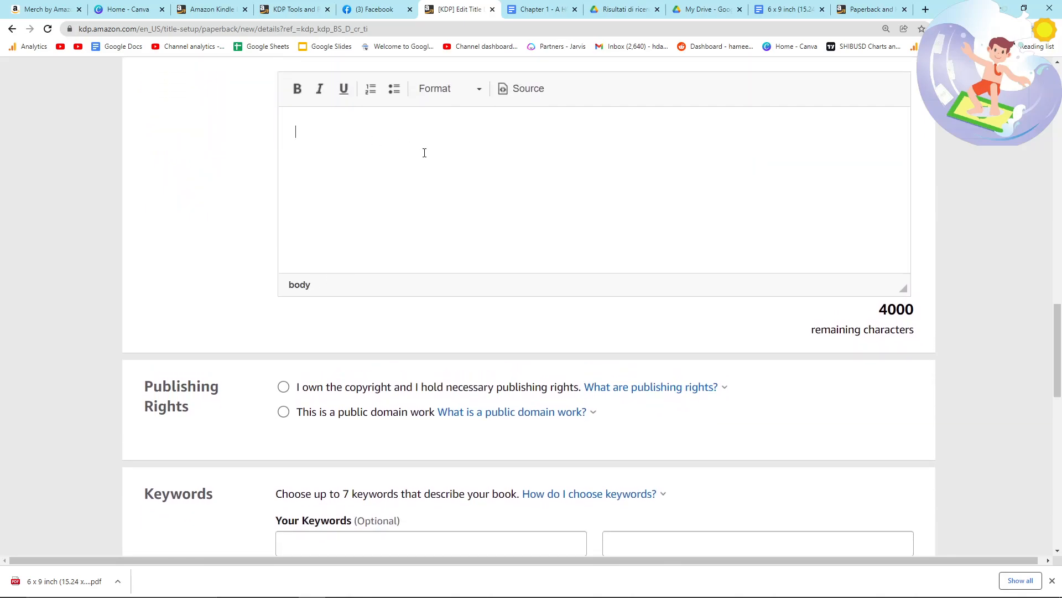
# Declare ownership of the copyright and necessary publishing rights, and look over the book's keyword fields.
pyautogui.scroll(-1, 215, 300)
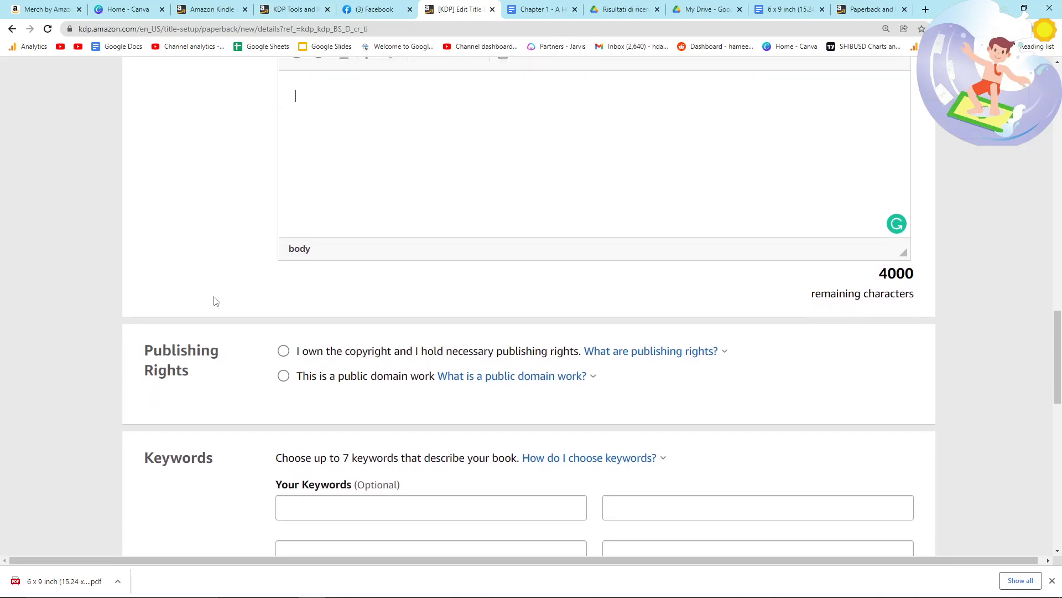
pyautogui.scroll(-3, 324, 339)
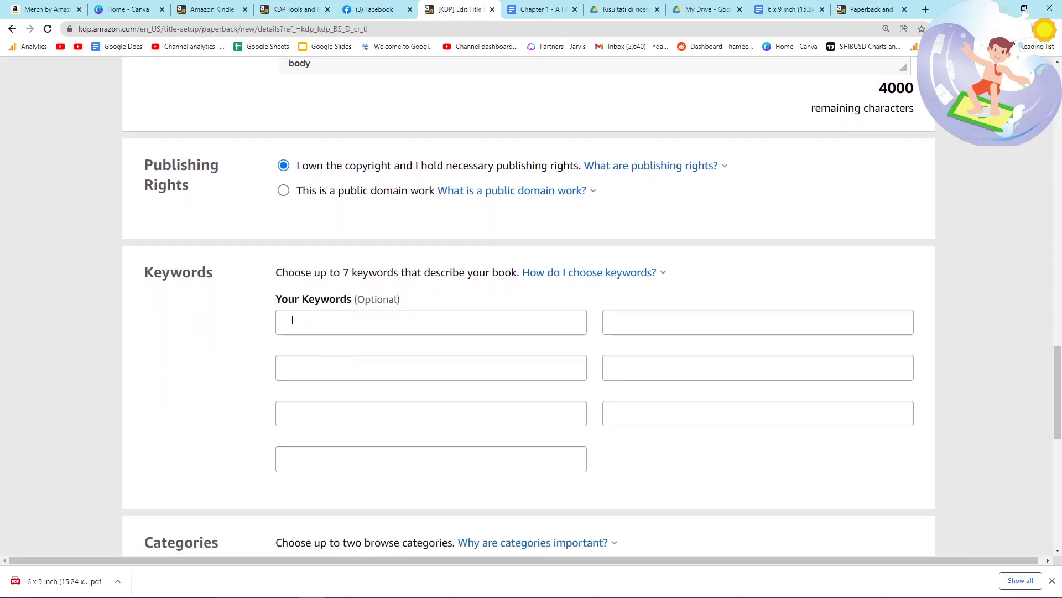
pyautogui.scroll(-2, 306, 321)
pyautogui.doubleClick(153, 163)
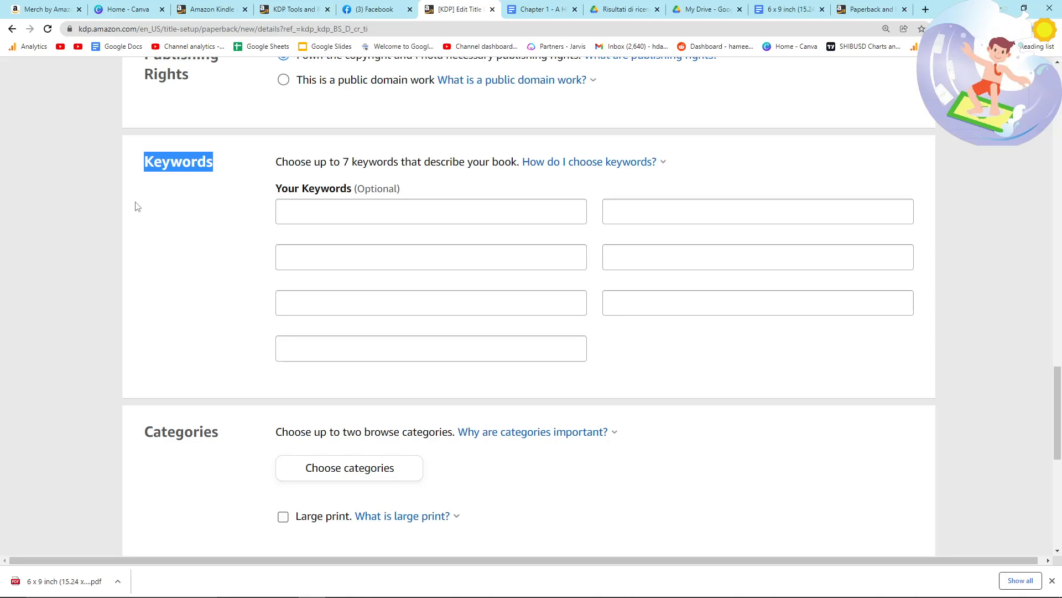
# Switch to Notepad and copy the query "site:amazon.com intitle:teen fantasy inurl:/b?i" from the video ideas notes.
pyautogui.hotkey('alt', 'Tab')
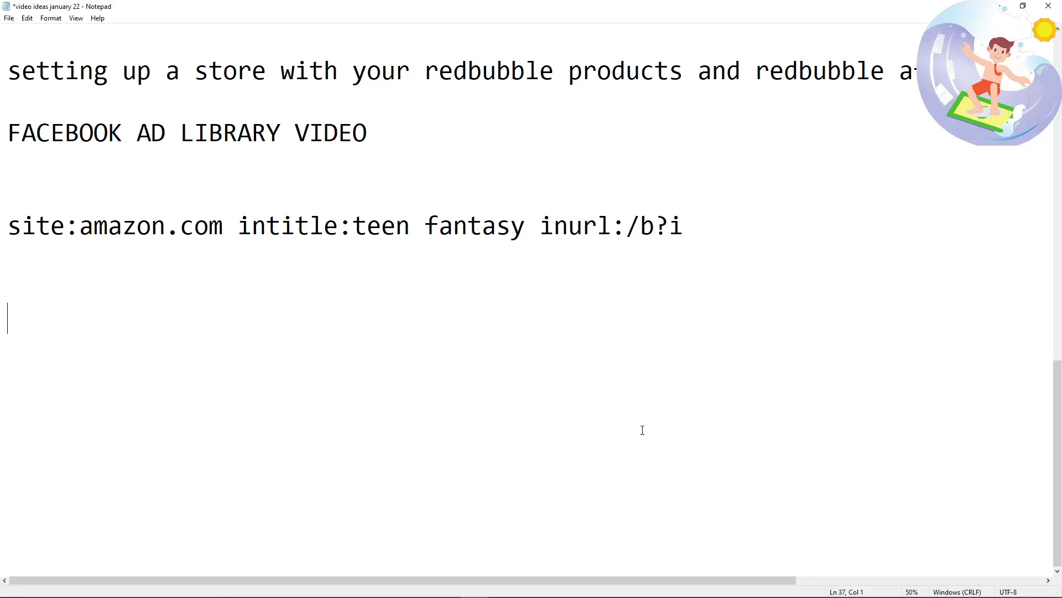
pyautogui.moveTo(9, 237); pyautogui.dragTo(832, 233)
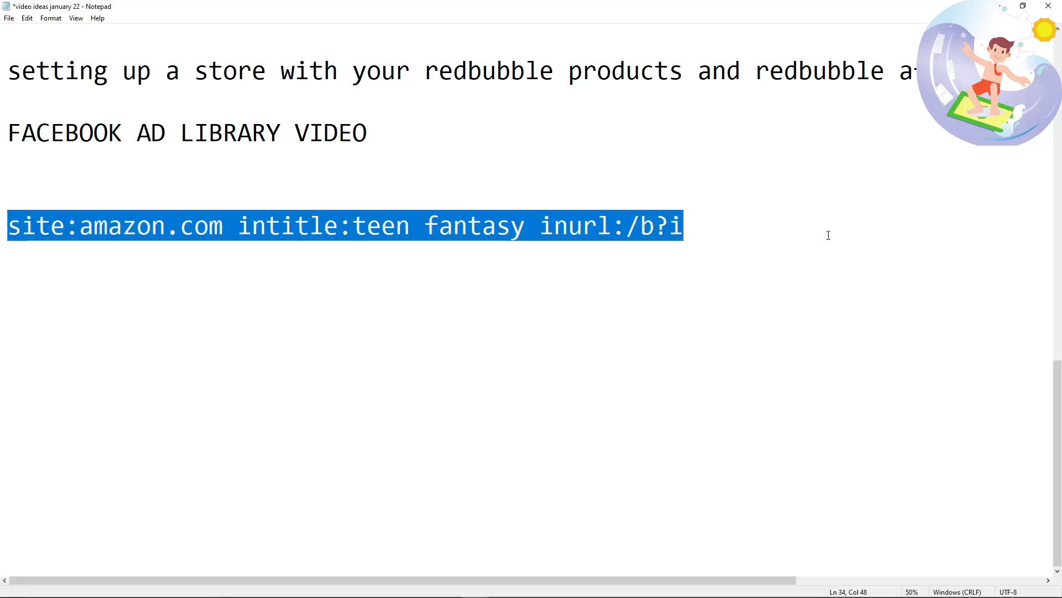
pyautogui.hotkey('alt', 'Tab')
# Switch to the browser and search Google in a new tab for "site:amazon.com intitle:teen fantasy inurl:/b?i".
pyautogui.click(926, 9)
pyautogui.write('go')
pyautogui.press('Return')
pyautogui.write('site:')
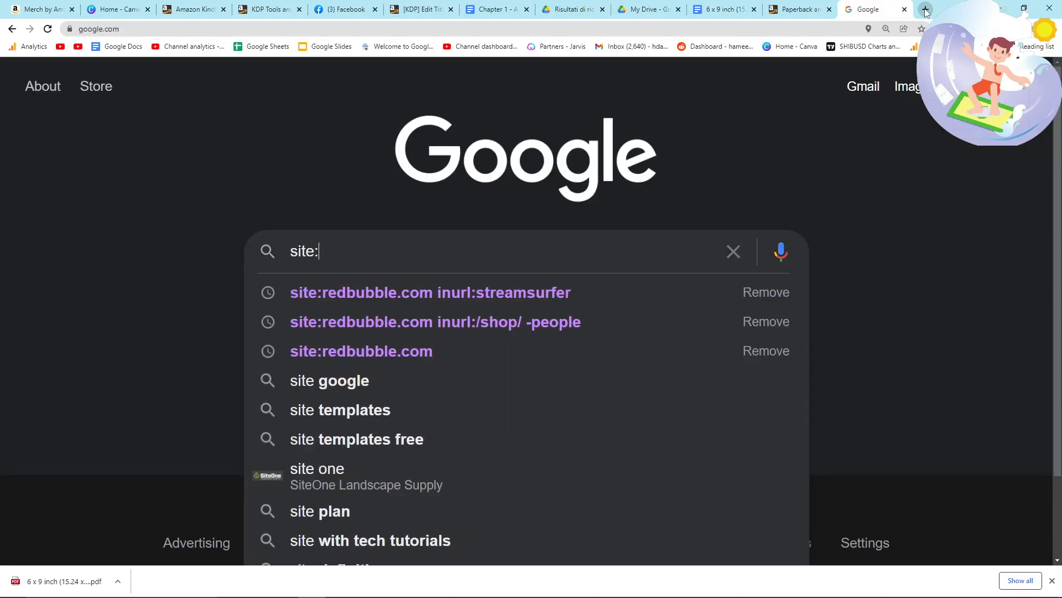
pyautogui.press('BackSpace')
pyautogui.press('BackSpace')
pyautogui.press('BackSpace')
pyautogui.press('BackSpace')
pyautogui.press('BackSpace')
pyautogui.hotkey('ctrl', 'v')
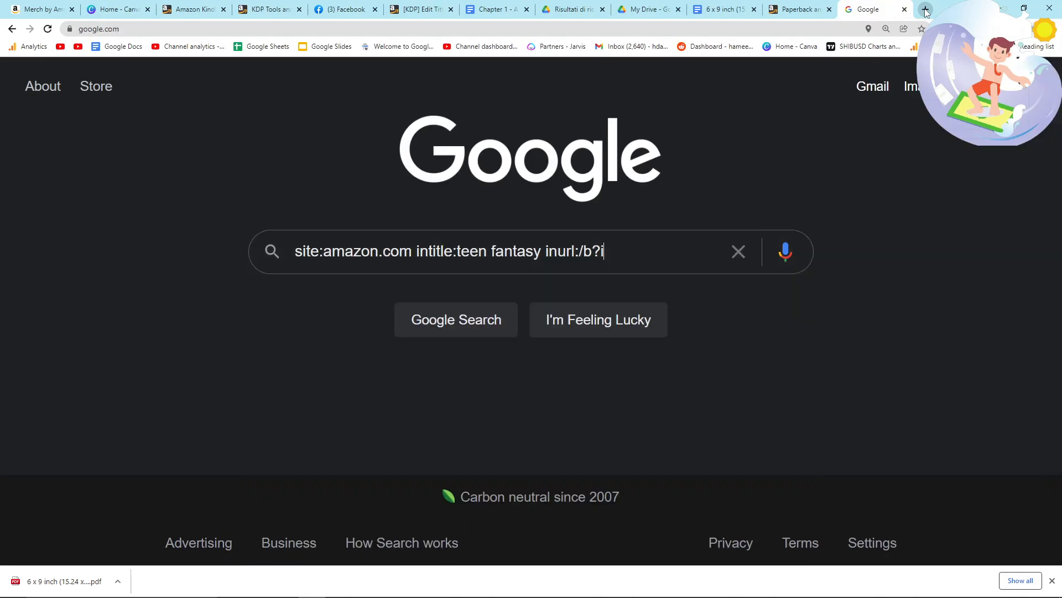
pyautogui.press('Return')
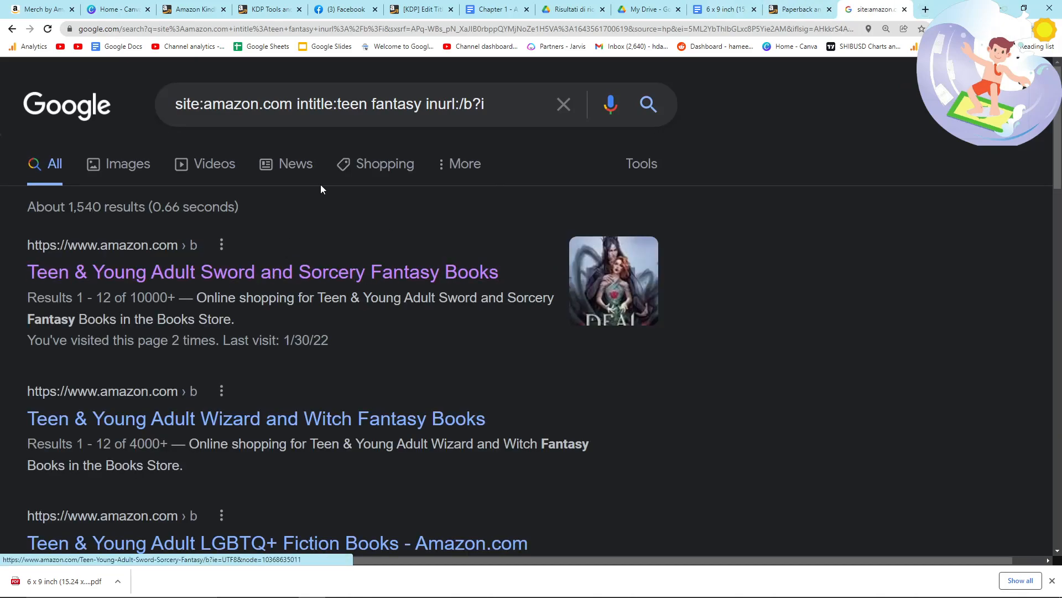
# Open the "Teen & Young Adult Sword and Sorcery Fantasy Books" result in a separate tab and look through its Amazon category page.
pyautogui.moveTo(496, 102)
pyautogui.mouseDown()
pyautogui.moveTo(428, 104)
pyautogui.moveTo(492, 107)
pyautogui.mouseUp()
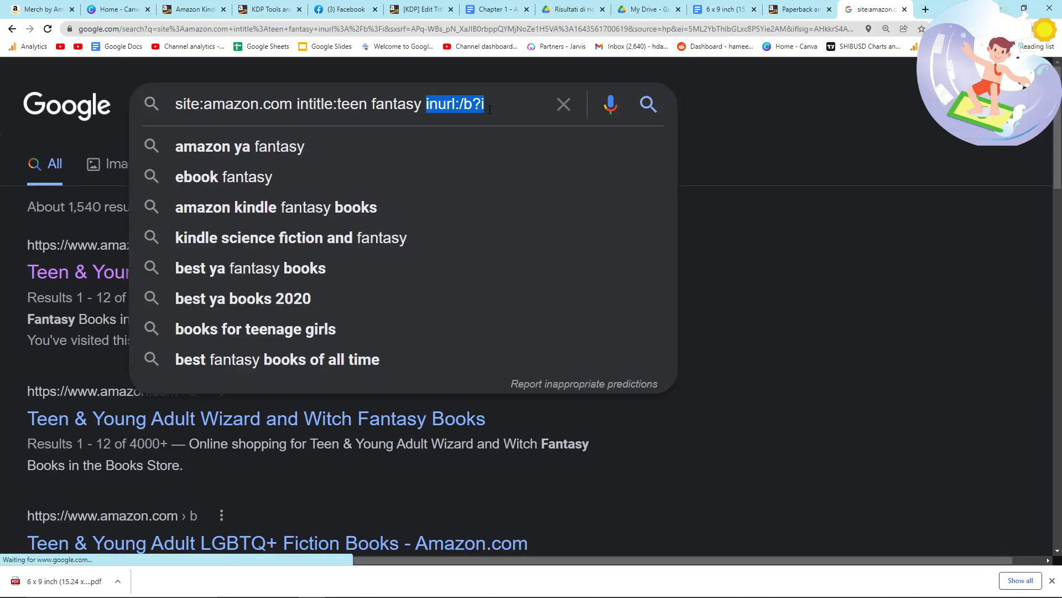
pyautogui.click(4, 224)
pyautogui.scroll(-2, 166, 188)
pyautogui.middleClick(184, 169)
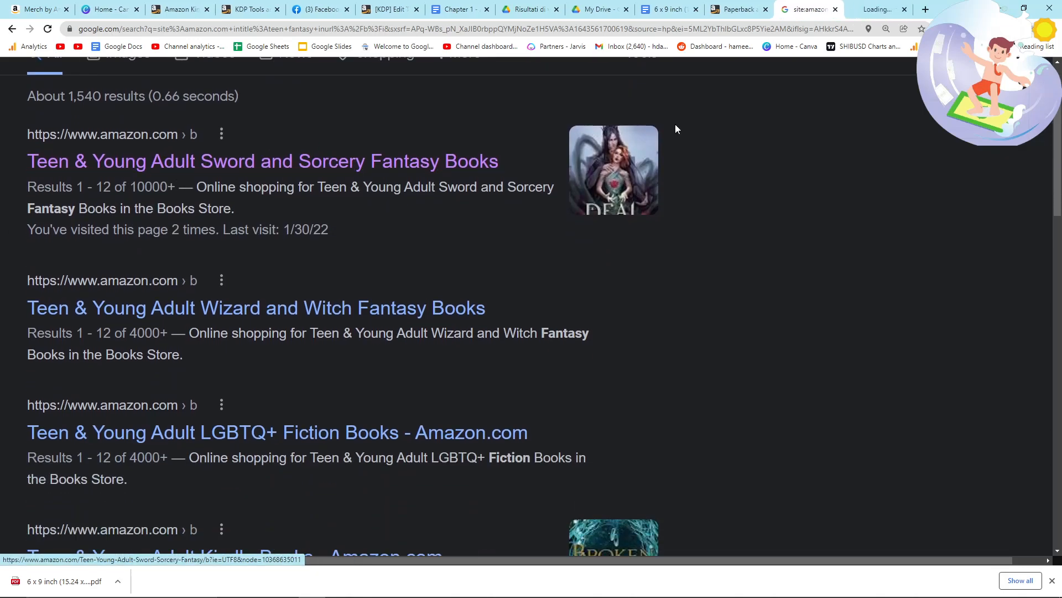
pyautogui.click(883, 8)
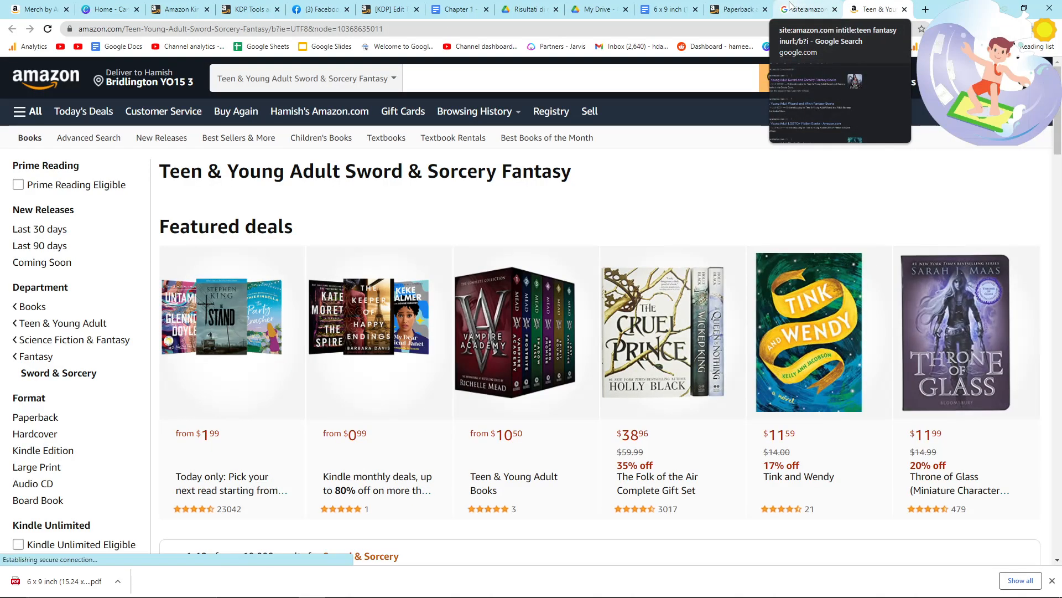
pyautogui.scroll(-6, 607, 208)
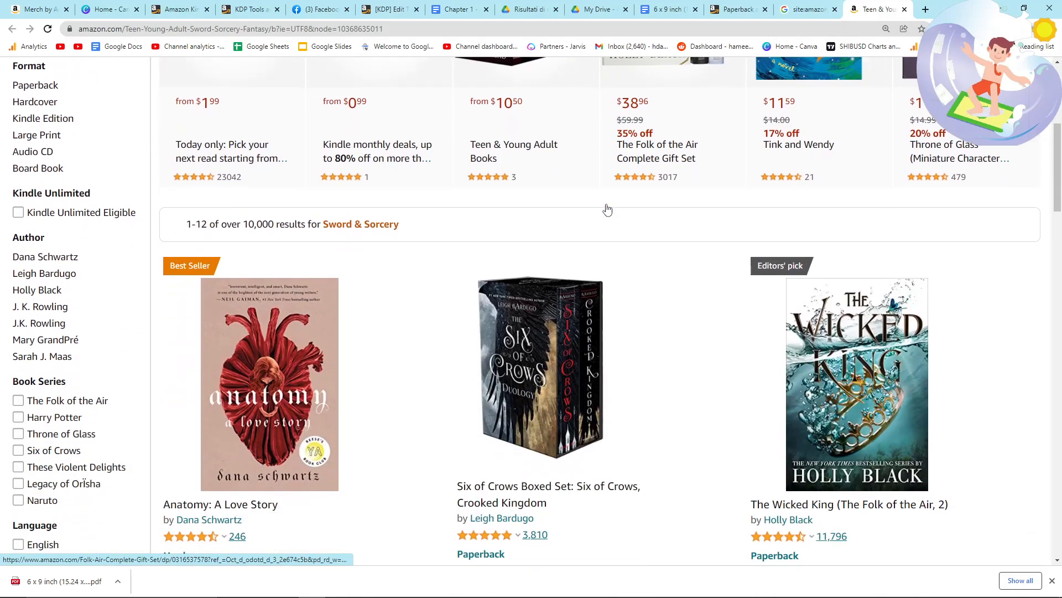
pyautogui.scroll(-6, 607, 209)
pyautogui.scroll(-7, 387, 332)
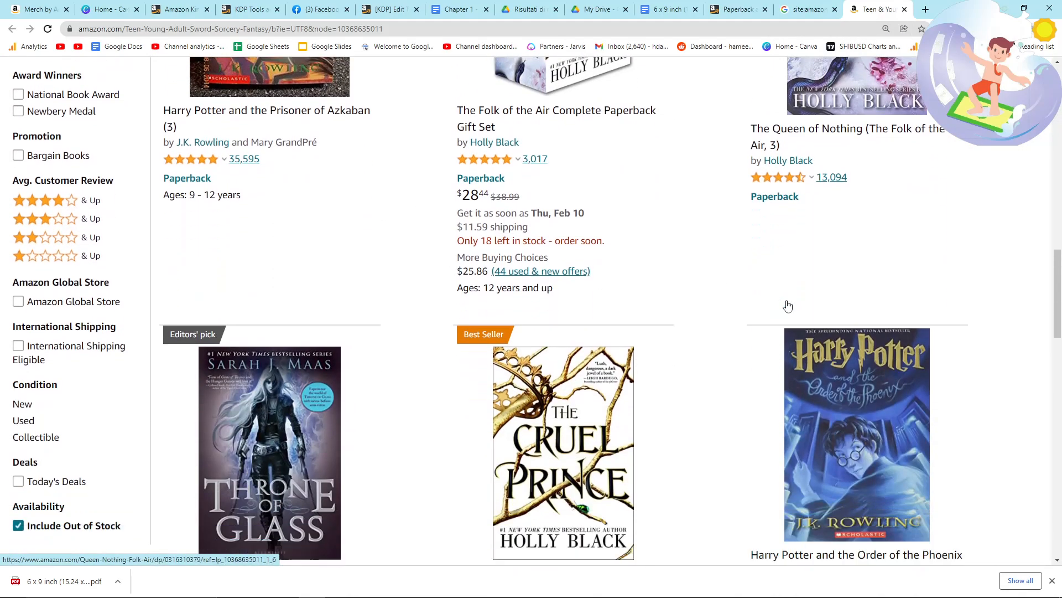
# Return to the Google results and examine the Amazon category titles on the first page for keyword ideas.
pyautogui.click(805, 8)
pyautogui.scroll(-3, 332, 379)
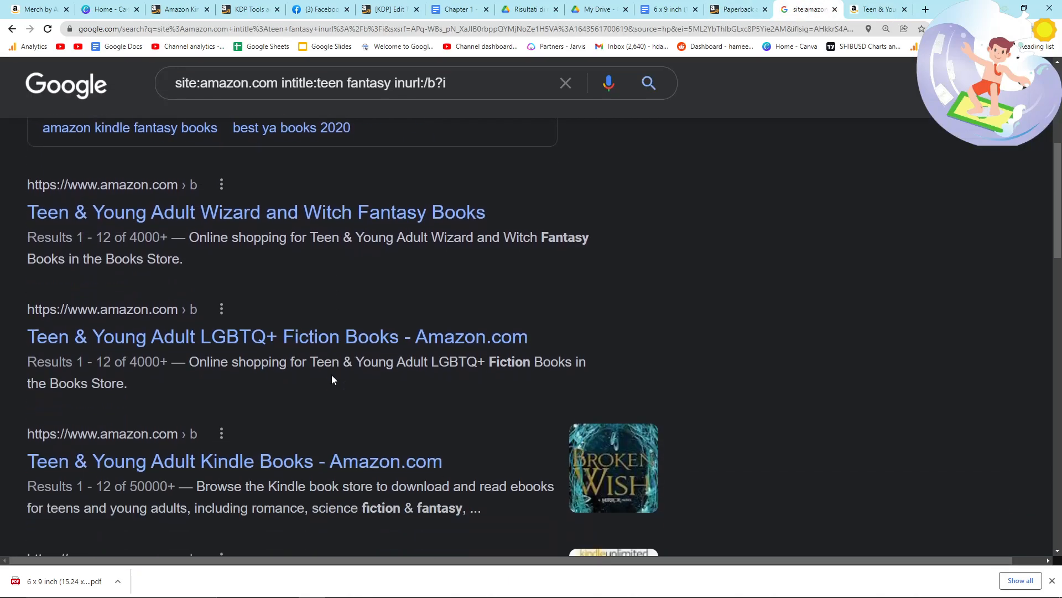
pyautogui.scroll(-6, 331, 374)
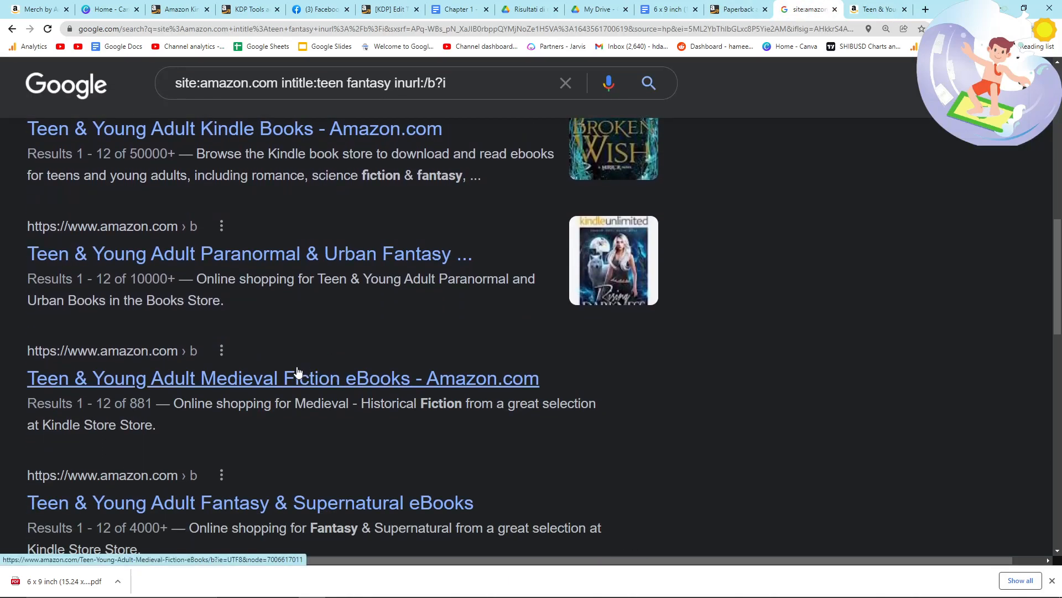
pyautogui.scroll(-6, 220, 374)
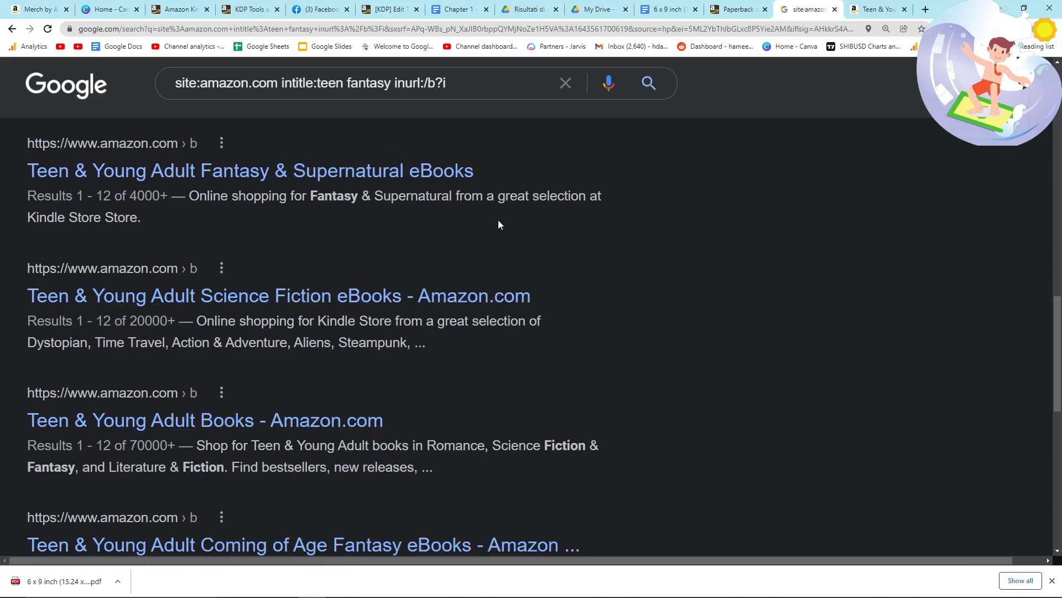
pyautogui.scroll(-6, 221, 332)
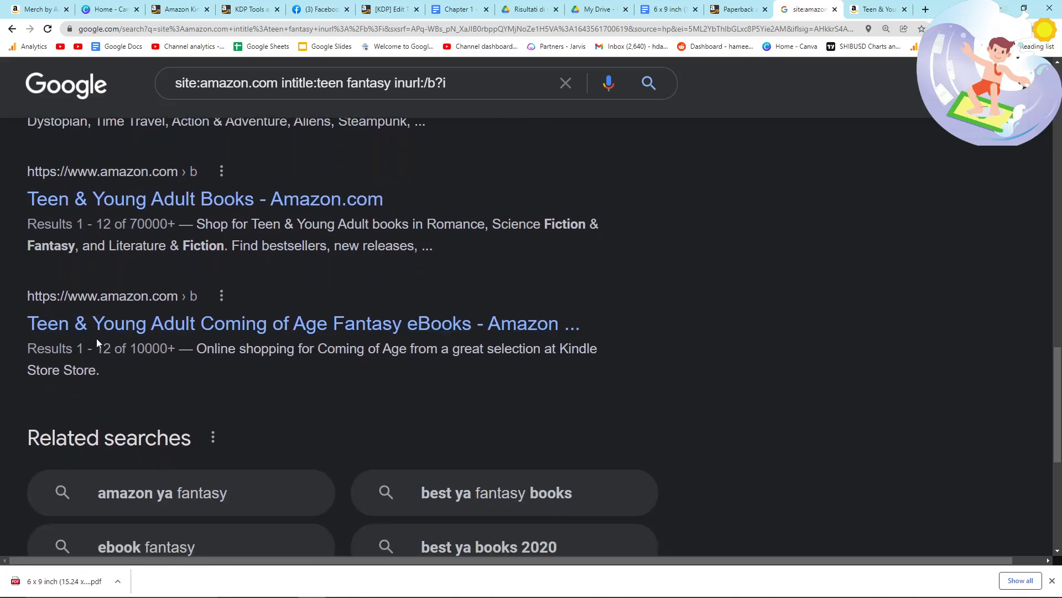
pyautogui.moveTo(5, 221); pyautogui.dragTo(406, 224)
pyautogui.scroll(-4, 351, 374)
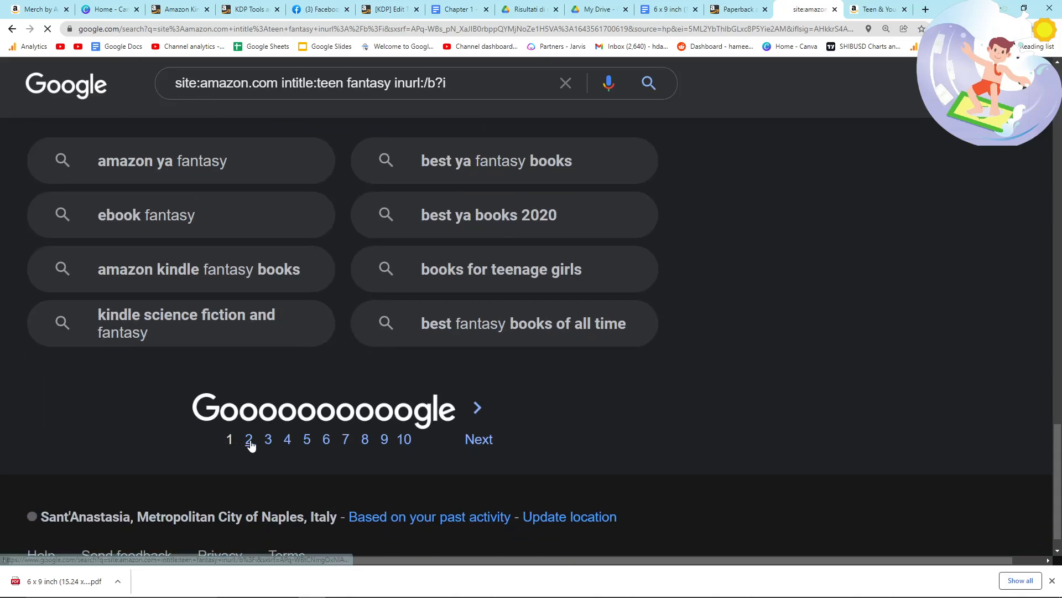
# Open the second page of Google results and search within it for "medieva".
pyautogui.click(249, 438)
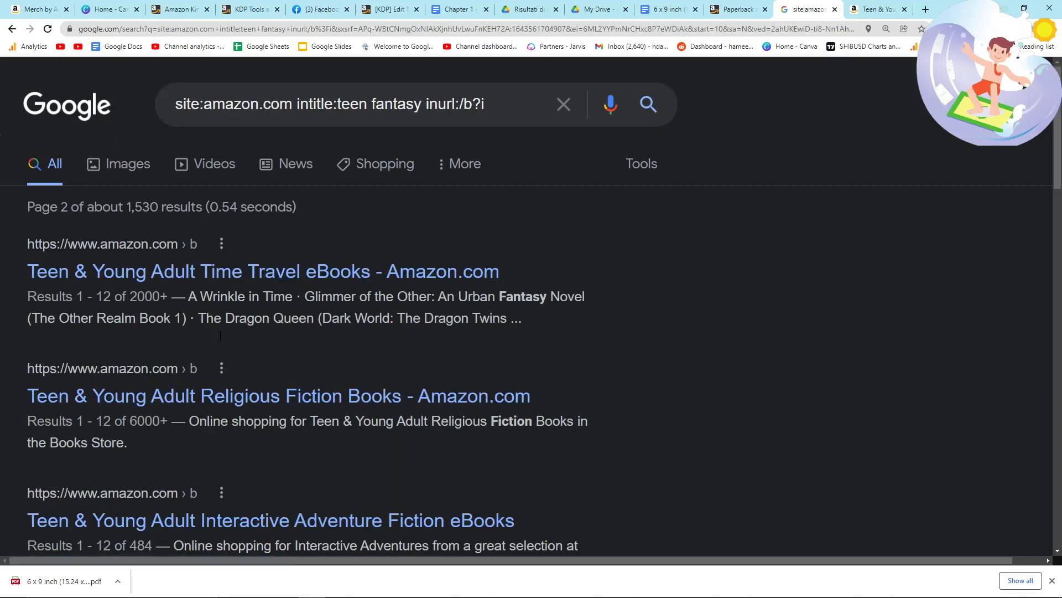
pyautogui.scroll(-2, 177, 376)
pyautogui.hotkey('ctrl', 'f')
pyautogui.write('medi')
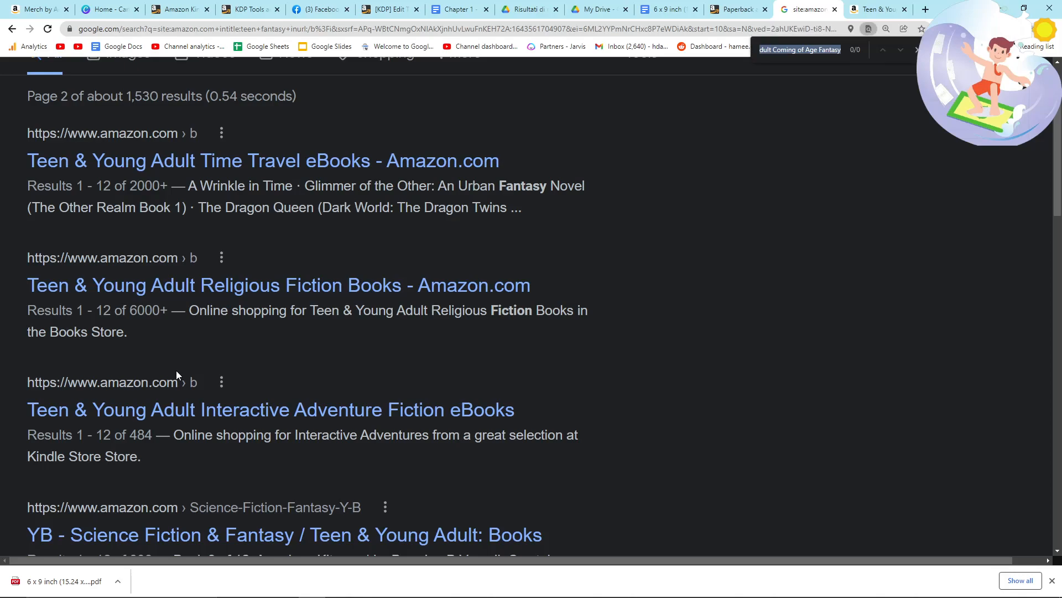
pyautogui.write('eva')
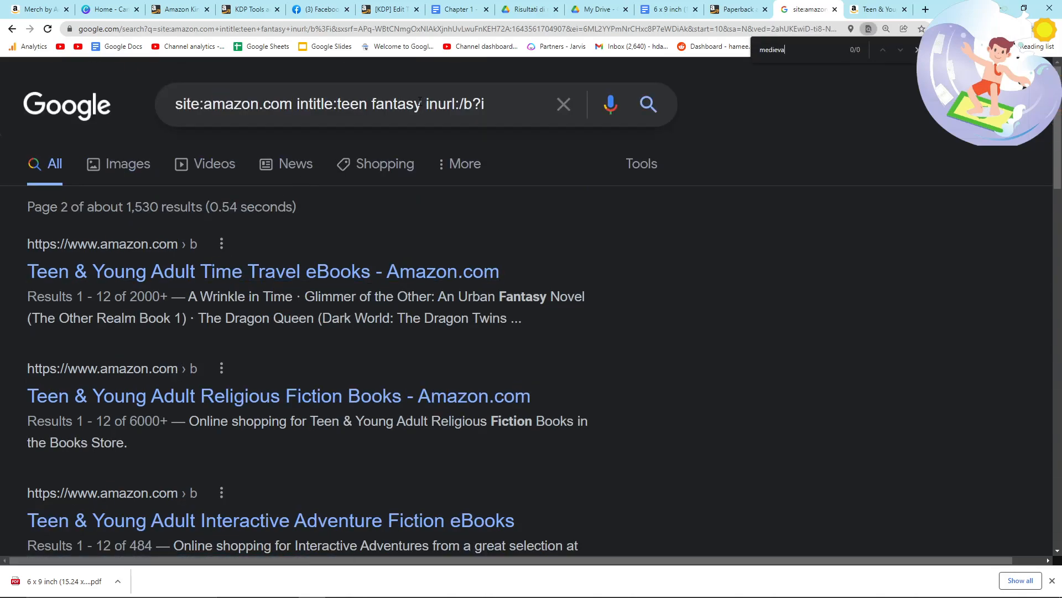
# Refine the Google query by adding "medieval" after "fantasy", and open the Teen & Young Adult Medieval Fiction eBooks result in a separate tab.
pyautogui.click(419, 102)
pyautogui.write('medieval')
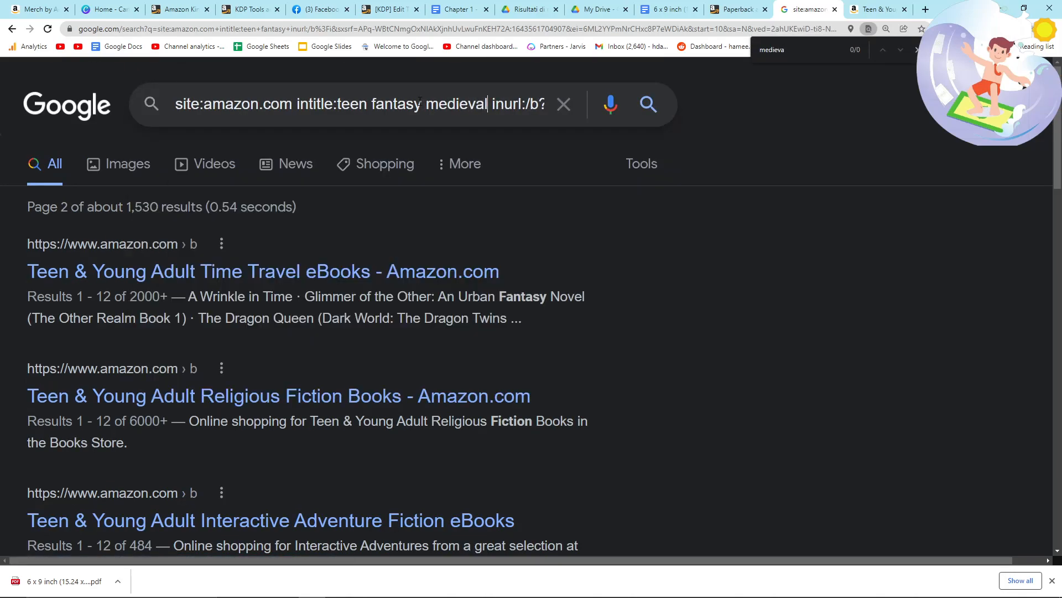
pyautogui.press('Return')
pyautogui.middleClick(150, 274)
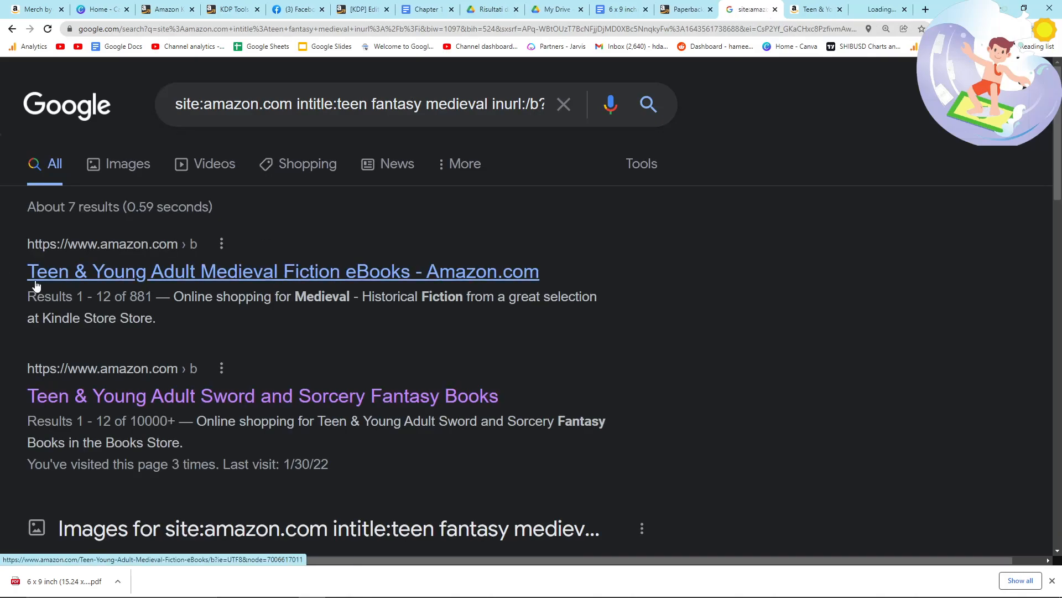
# Examine the refined results for related Amazon category names, down to the related searches.
pyautogui.scroll(-6, 144, 287)
pyautogui.scroll(2, 149, 278)
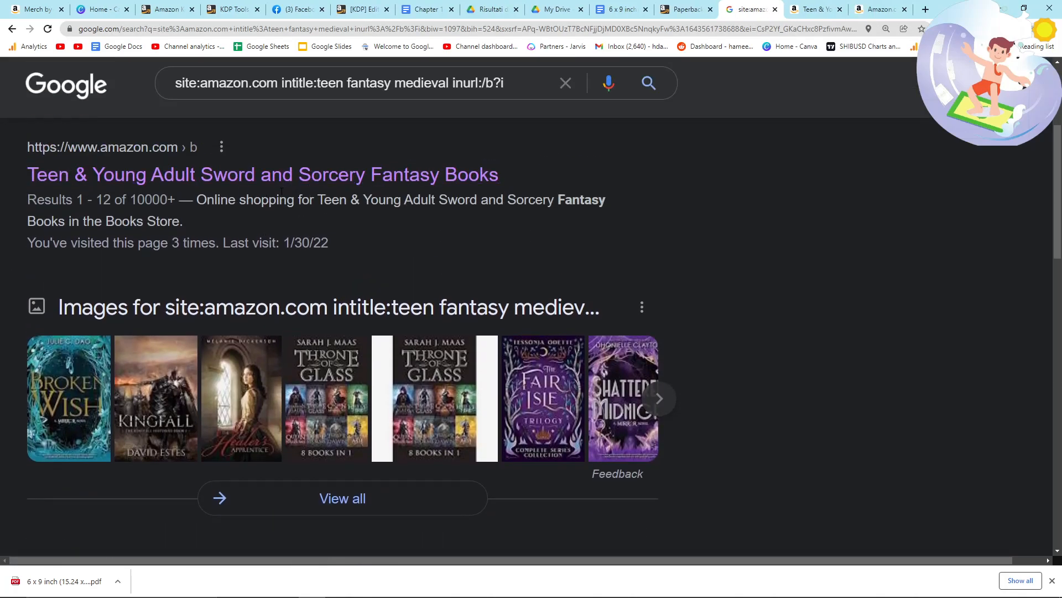
pyautogui.scroll(-5, 221, 229)
pyautogui.scroll(-3, 183, 200)
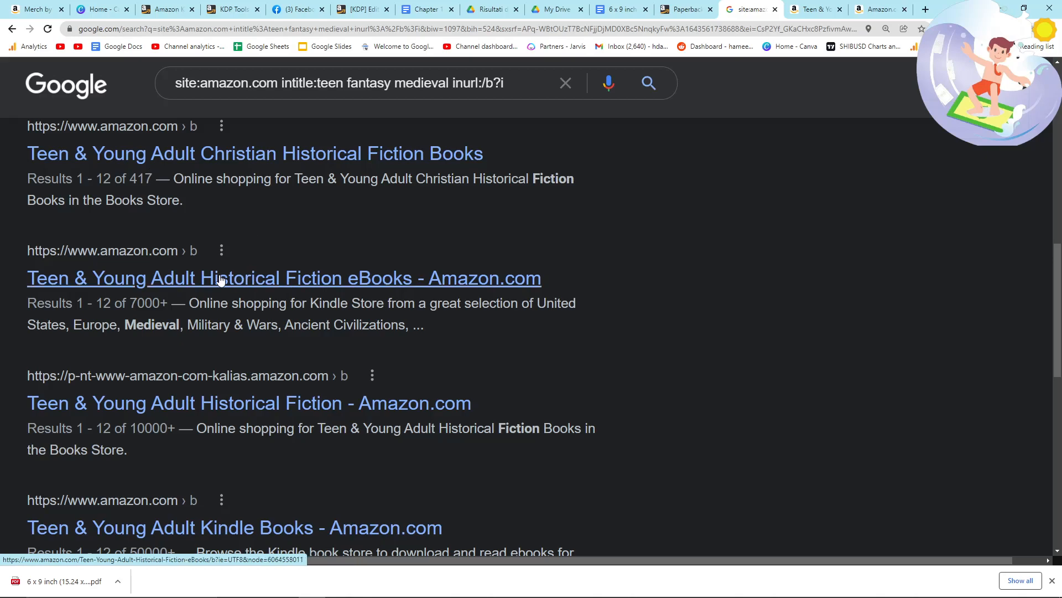
pyautogui.scroll(-1, 250, 232)
pyautogui.scroll(-3, 256, 279)
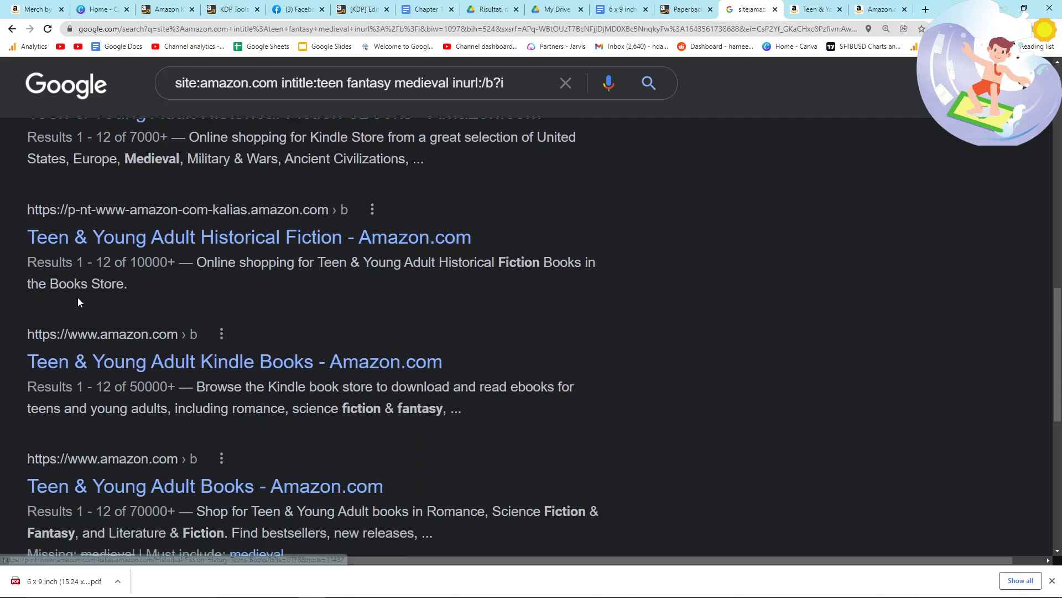
pyautogui.scroll(-7, 93, 325)
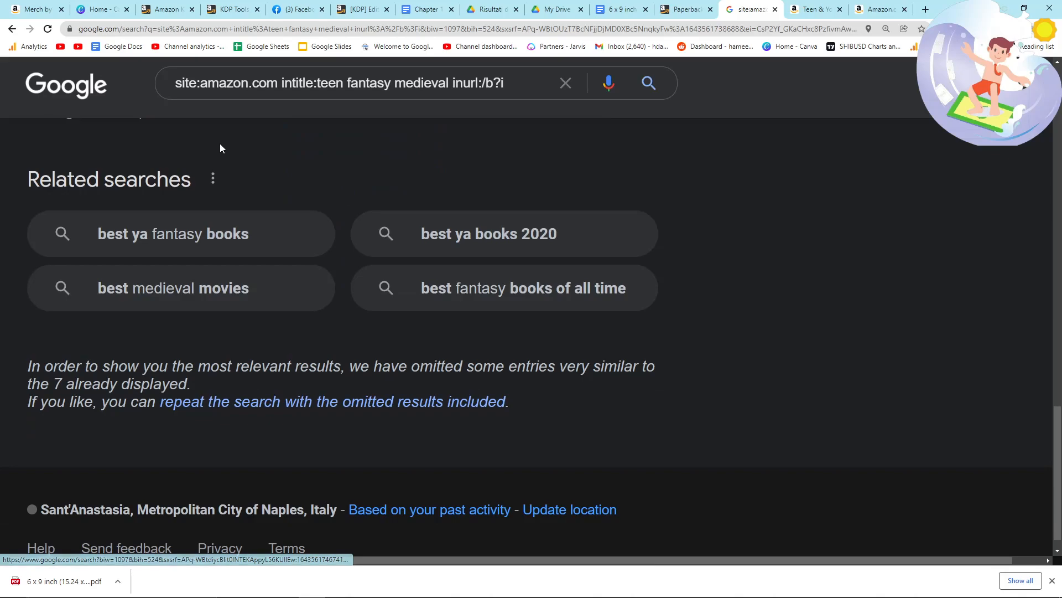
# Return to the KDP details form, browse the Juvenile Fiction categories available for the book, and leave without choosing any.
pyautogui.click(362, 9)
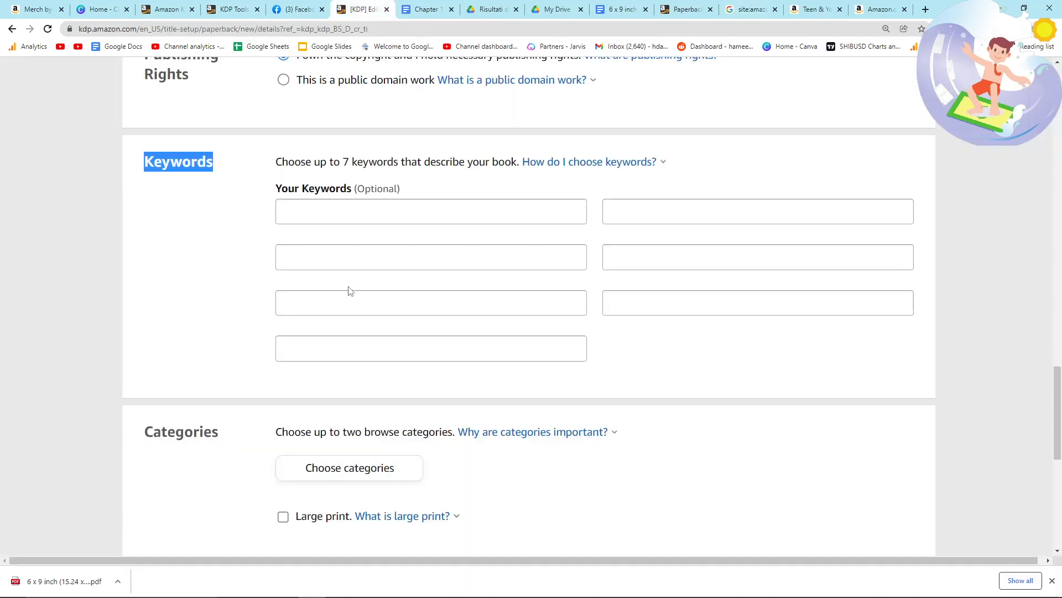
pyautogui.scroll(-2, 188, 288)
pyautogui.scroll(-2, 249, 249)
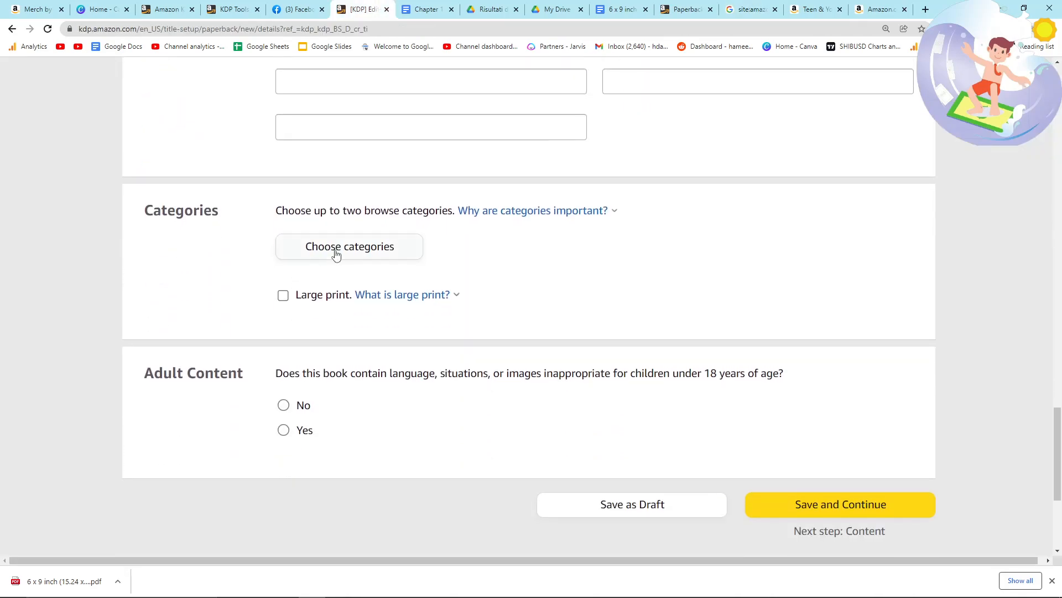
pyautogui.click(336, 254)
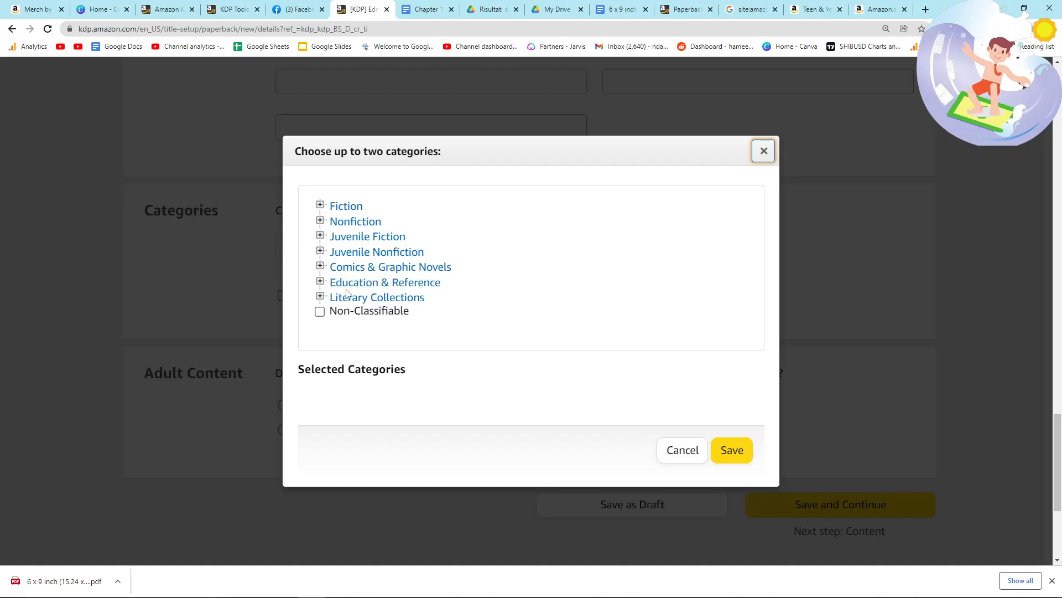
pyautogui.click(321, 252)
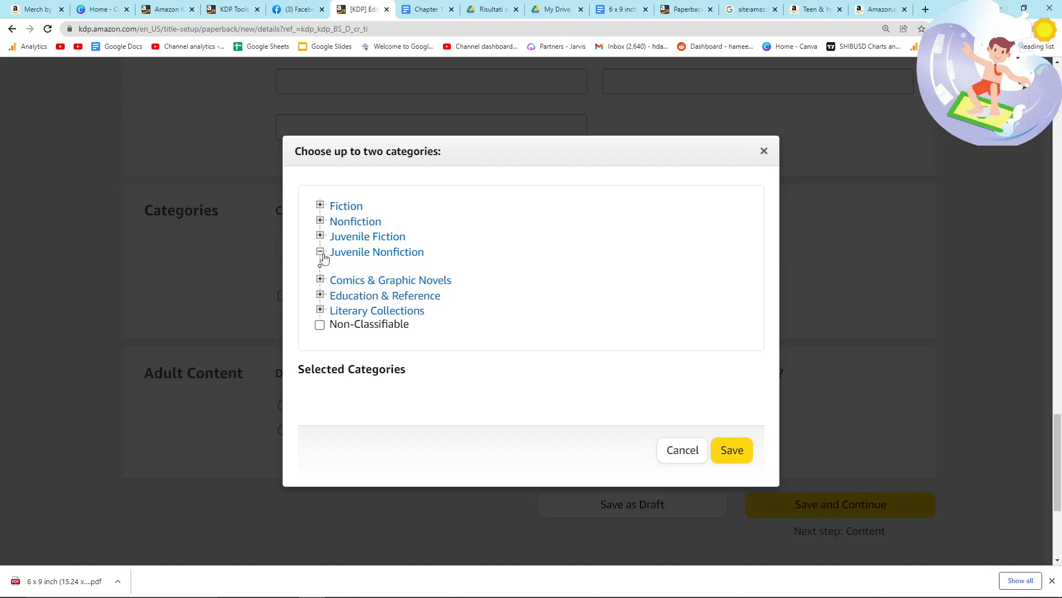
pyautogui.click(320, 252)
pyautogui.click(354, 238)
pyautogui.scroll(-1, 346, 266)
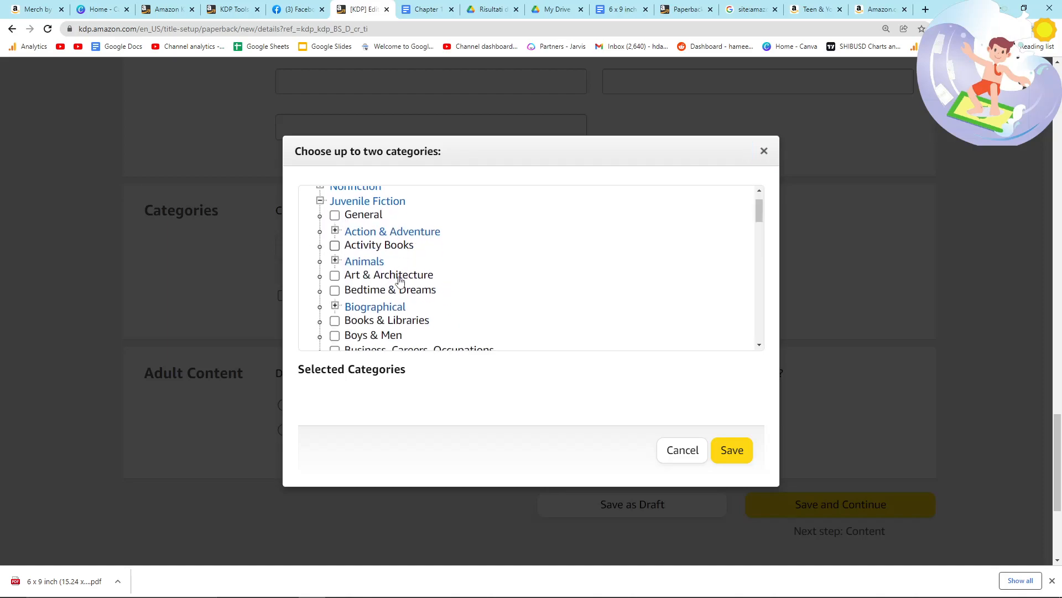
pyautogui.click(335, 212)
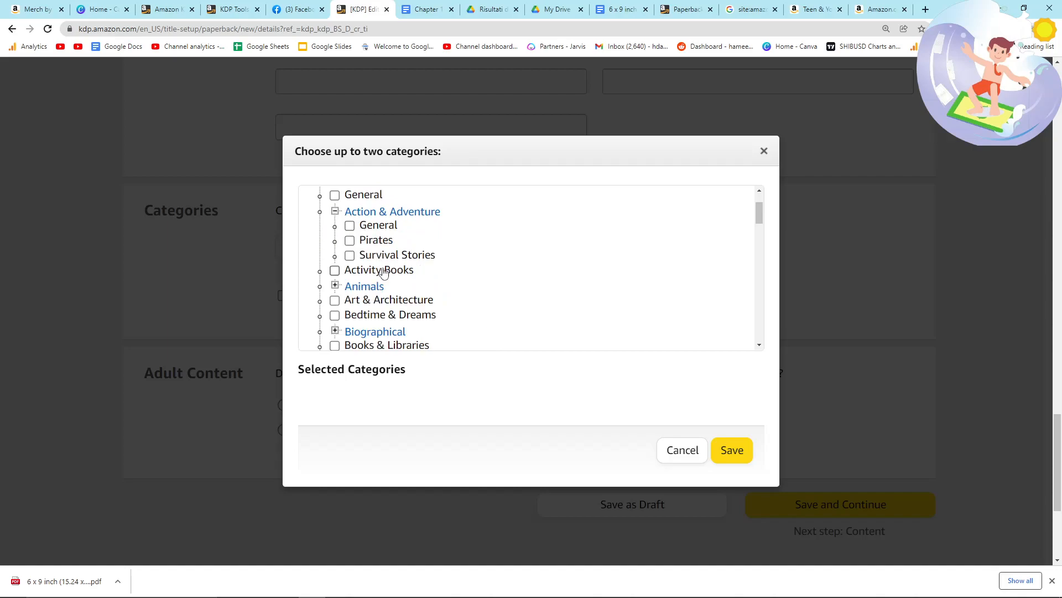
pyautogui.click(335, 212)
pyautogui.scroll(-4, 355, 268)
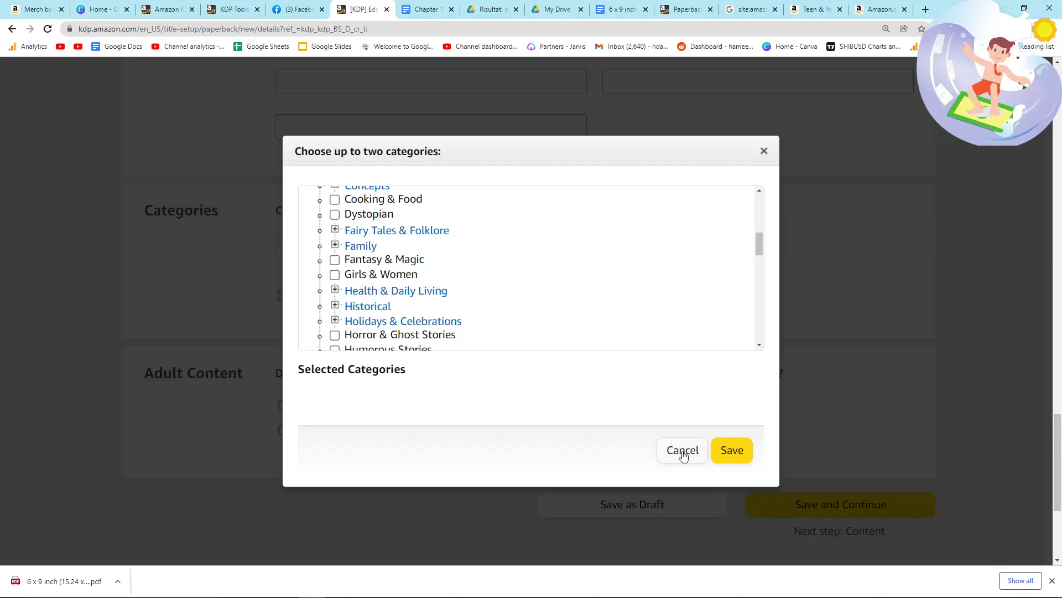
pyautogui.click(682, 451)
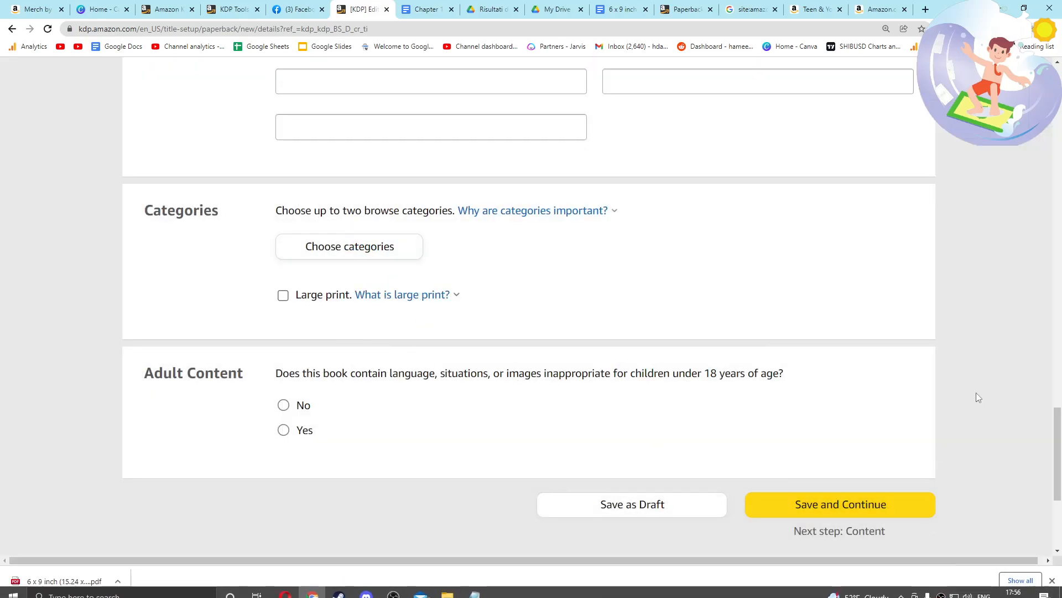
# Save the paperback details to continue to the content stage, and check the form for required fields still missing.
pyautogui.scroll(-1, 704, 337)
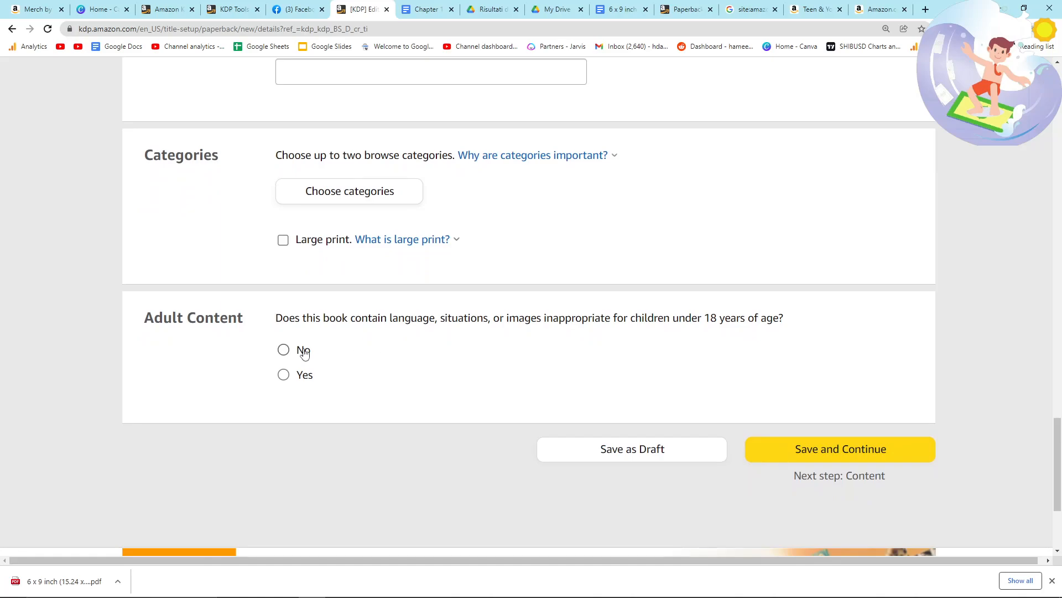
pyautogui.click(780, 449)
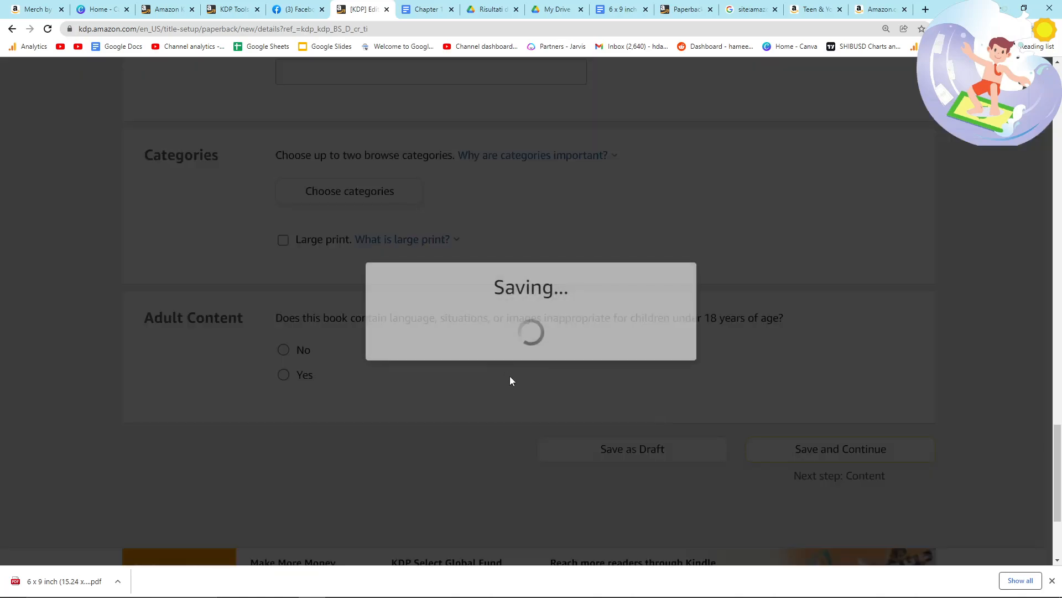
pyautogui.scroll(20, 520, 396)
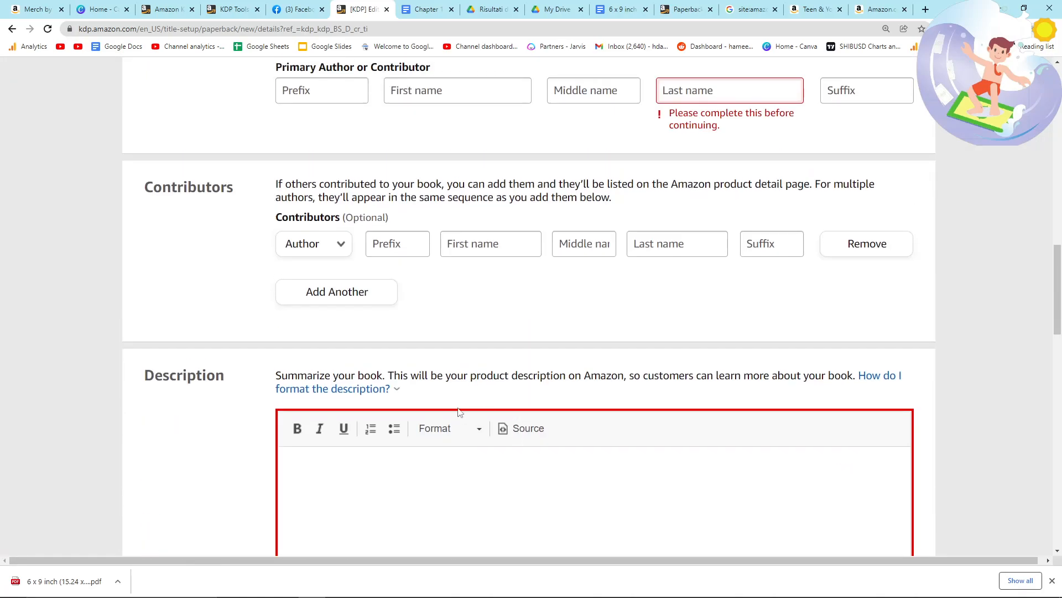
pyautogui.scroll(1, 329, 384)
pyautogui.scroll(5, 329, 384)
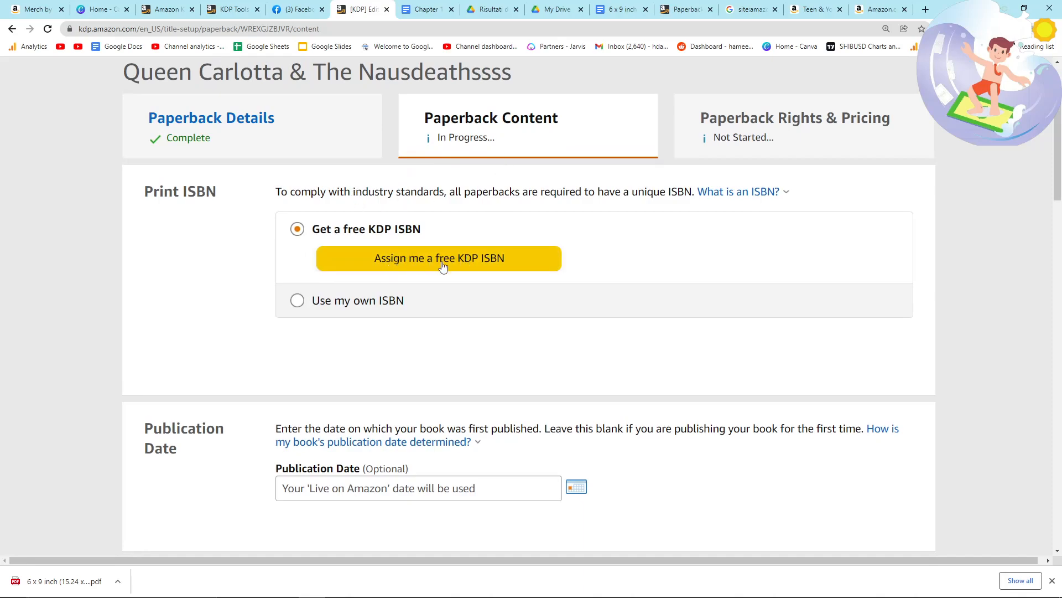
# Set the paperback's ink and paper type to standard color interior with white paper.
pyautogui.scroll(-2, 477, 267)
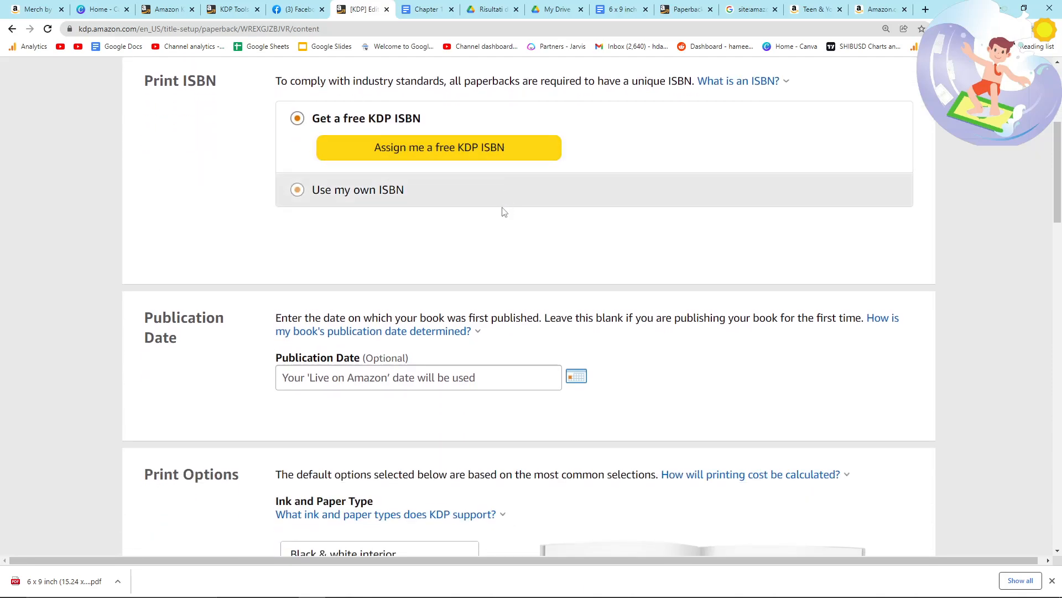
pyautogui.scroll(-2, 500, 211)
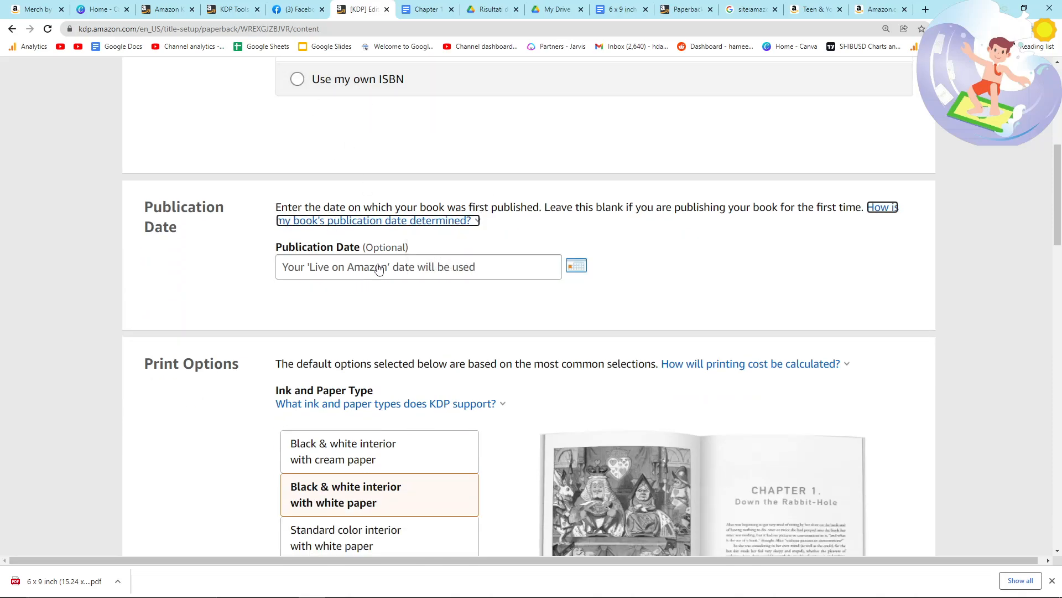
pyautogui.scroll(-1, 371, 299)
pyautogui.scroll(-1, 342, 255)
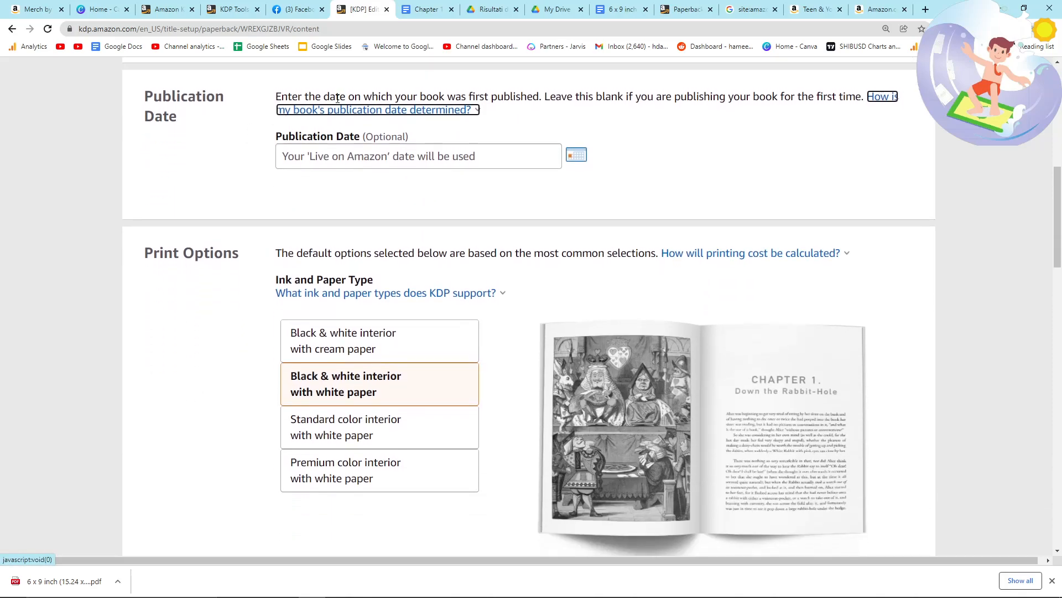
pyautogui.scroll(-2, 232, 147)
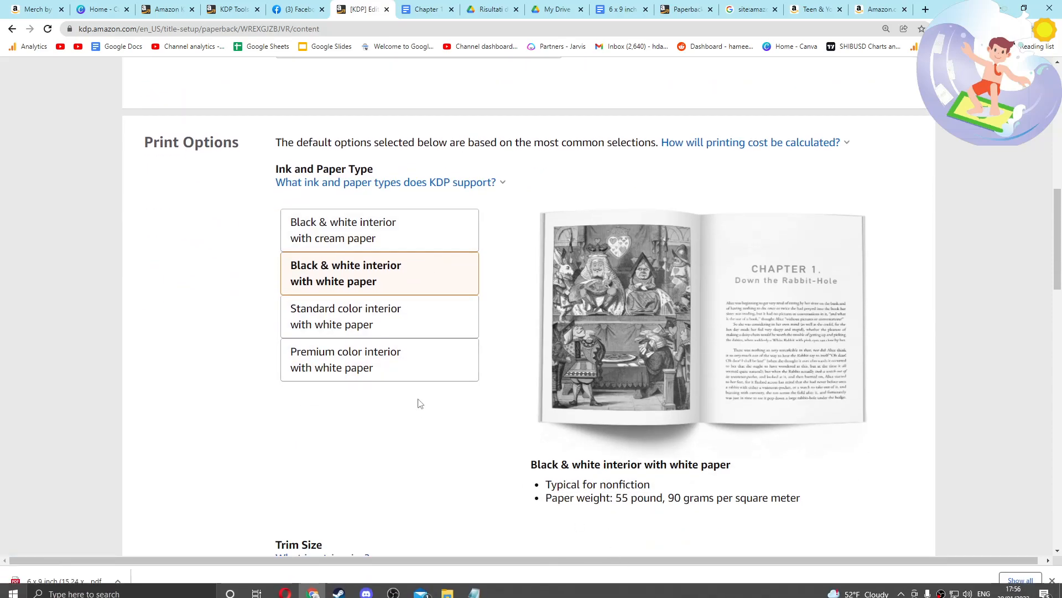
pyautogui.click(387, 338)
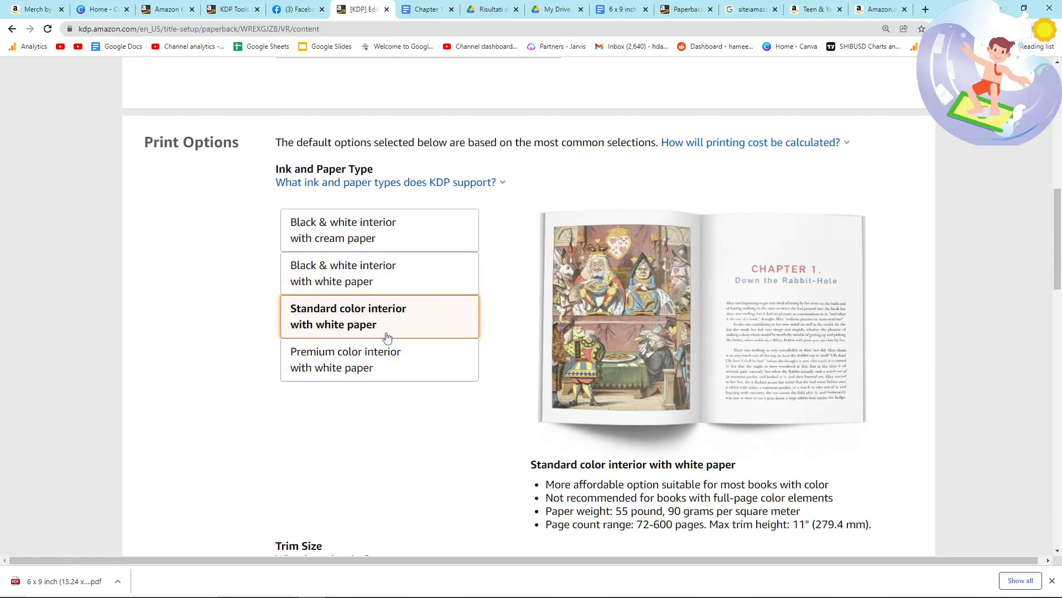
# Review the paperback's trim size, bleed and cover finish settings, down to the manuscript section.
pyautogui.scroll(-1, 432, 405)
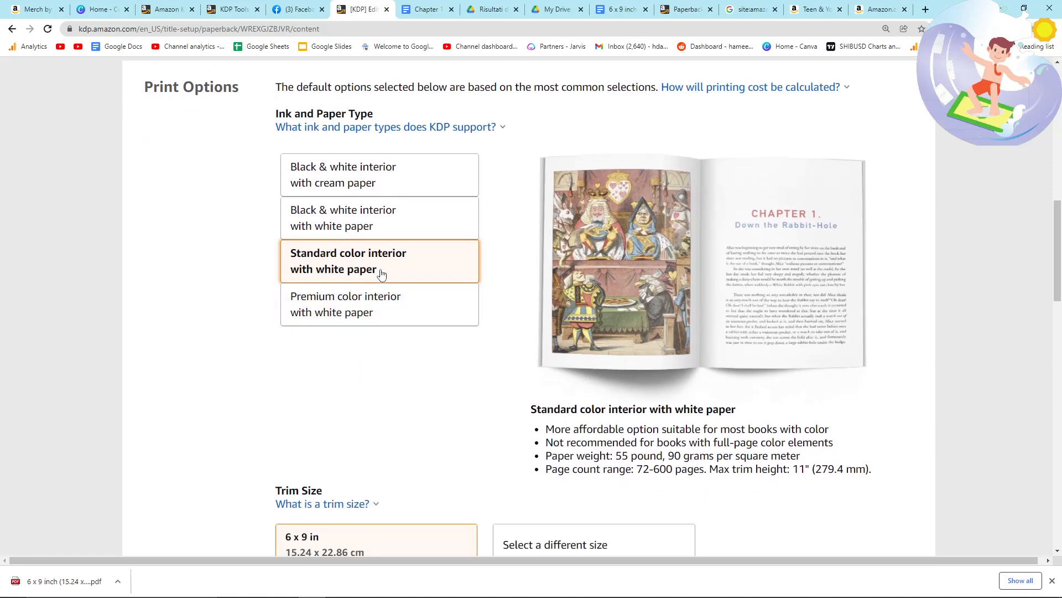
pyautogui.scroll(-2, 426, 396)
pyautogui.scroll(-2, 459, 359)
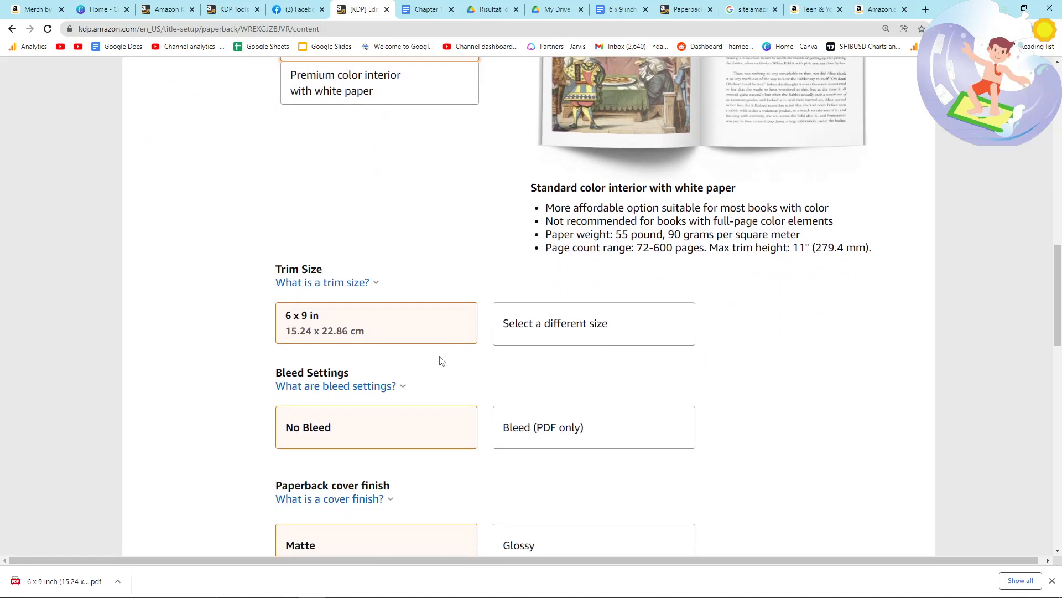
pyautogui.scroll(-1, 412, 360)
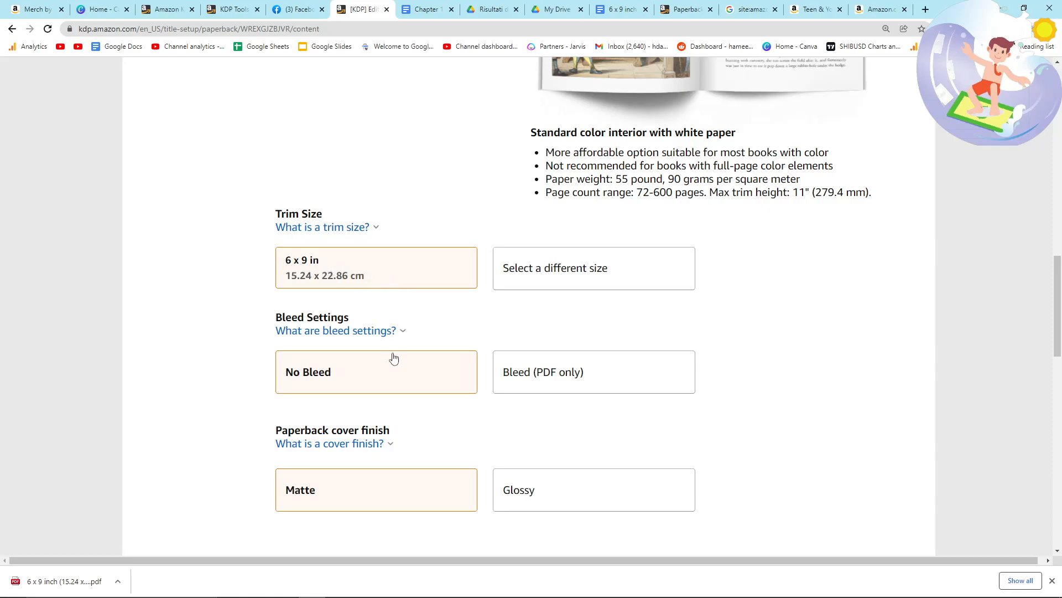
pyautogui.scroll(-1, 432, 353)
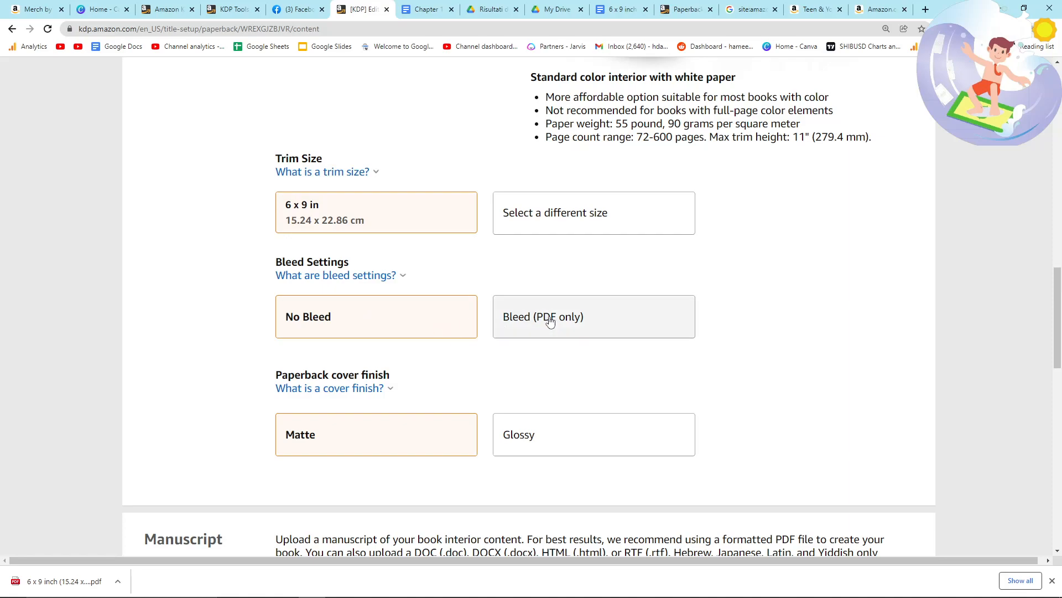
pyautogui.scroll(-1, 482, 297)
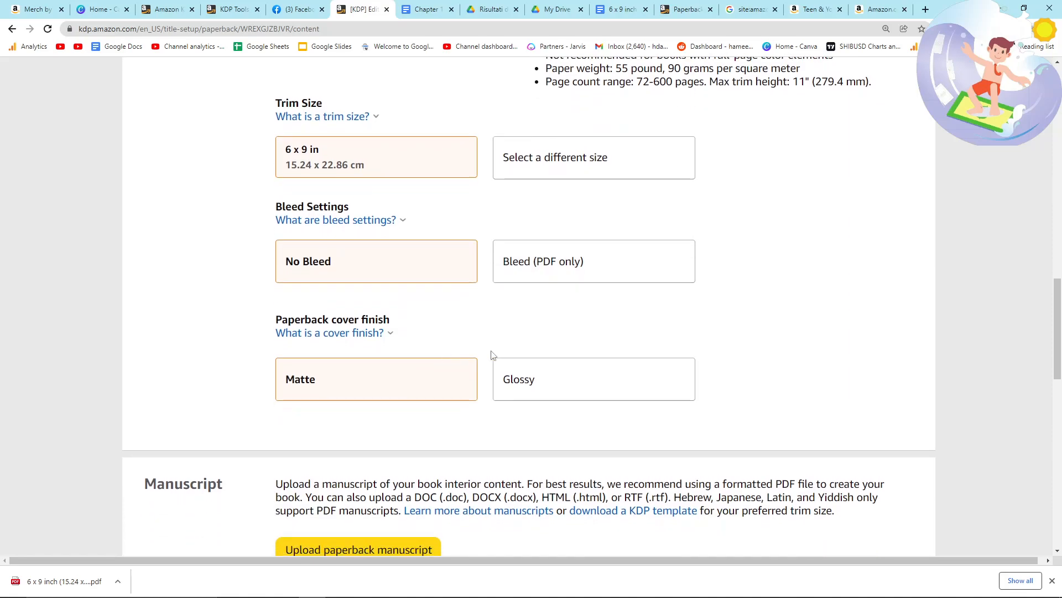
pyautogui.scroll(-3, 548, 398)
pyautogui.scroll(-1, 521, 399)
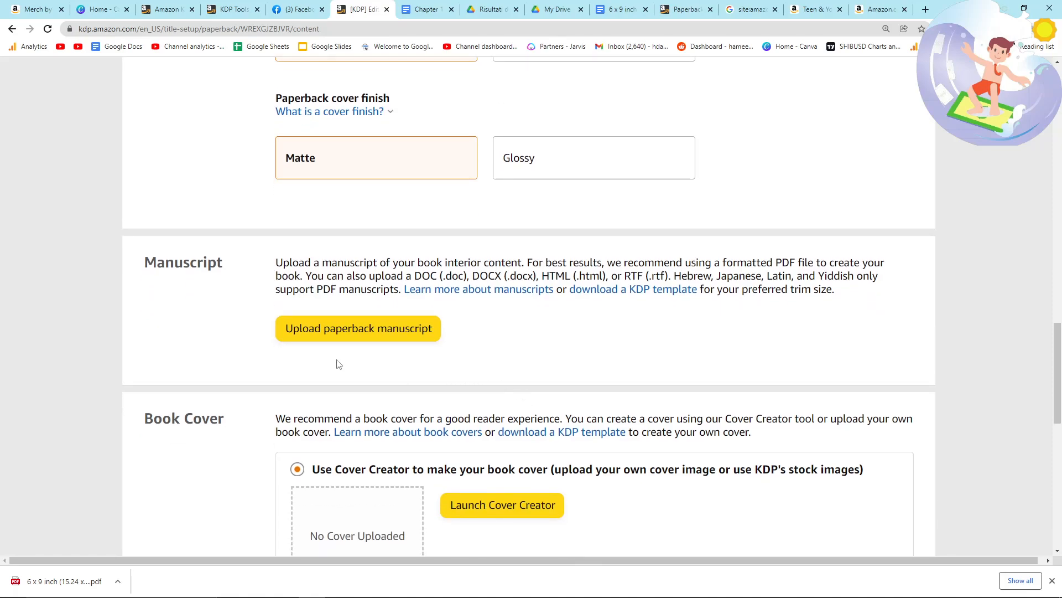
# Upload the PDF "6 x 9 inch (15.24 x 22.86 cm).docx" as the paperback manuscript.
pyautogui.click(367, 339)
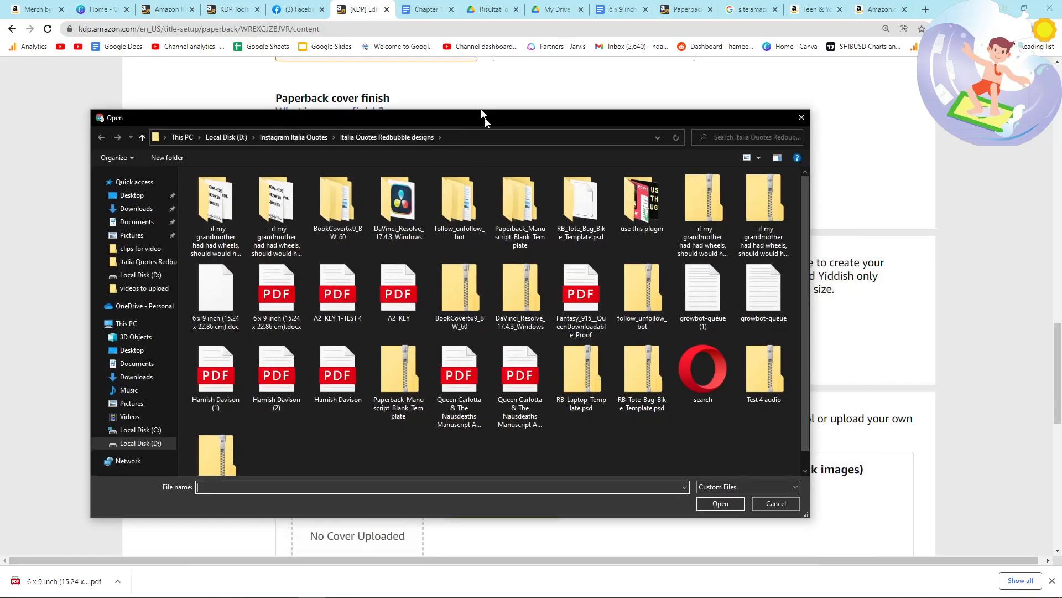
pyautogui.moveTo(483, 116); pyautogui.dragTo(471, 86)
pyautogui.scroll(-1, 411, 410)
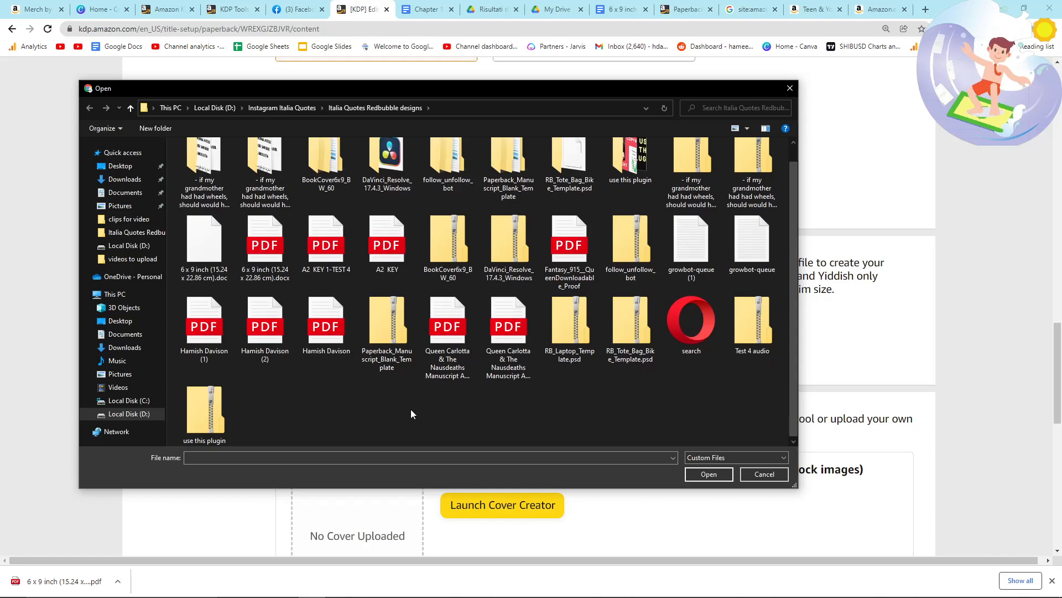
pyautogui.click(204, 243)
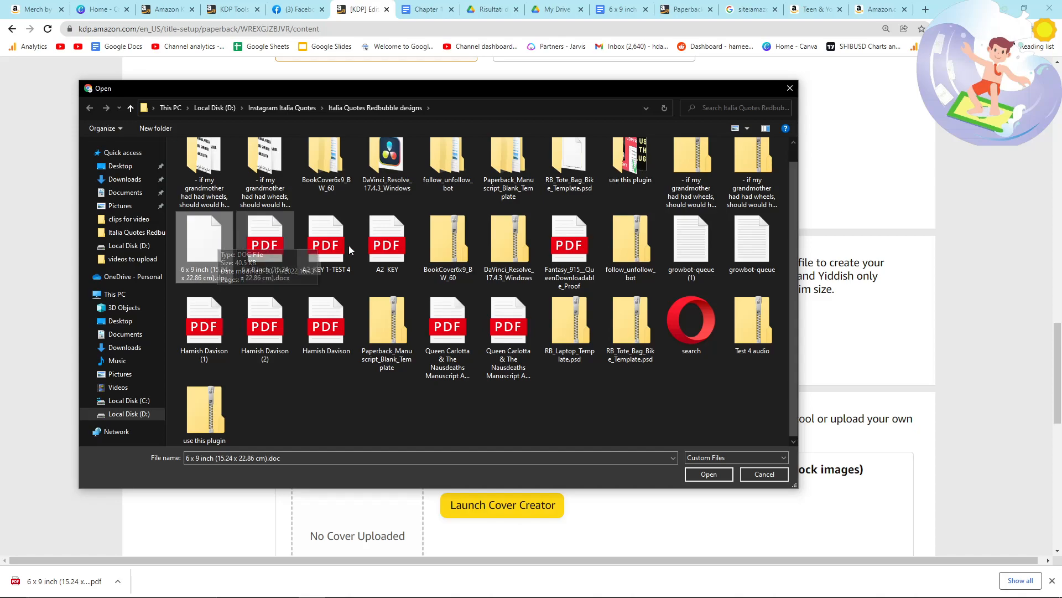
pyautogui.click(268, 254)
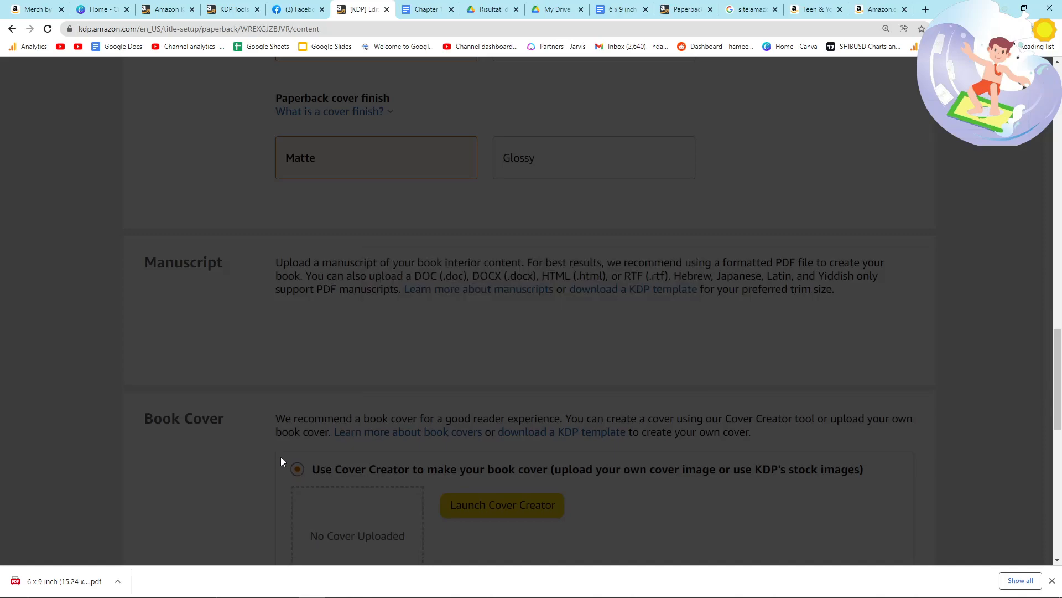
pyautogui.scroll(-6, 281, 460)
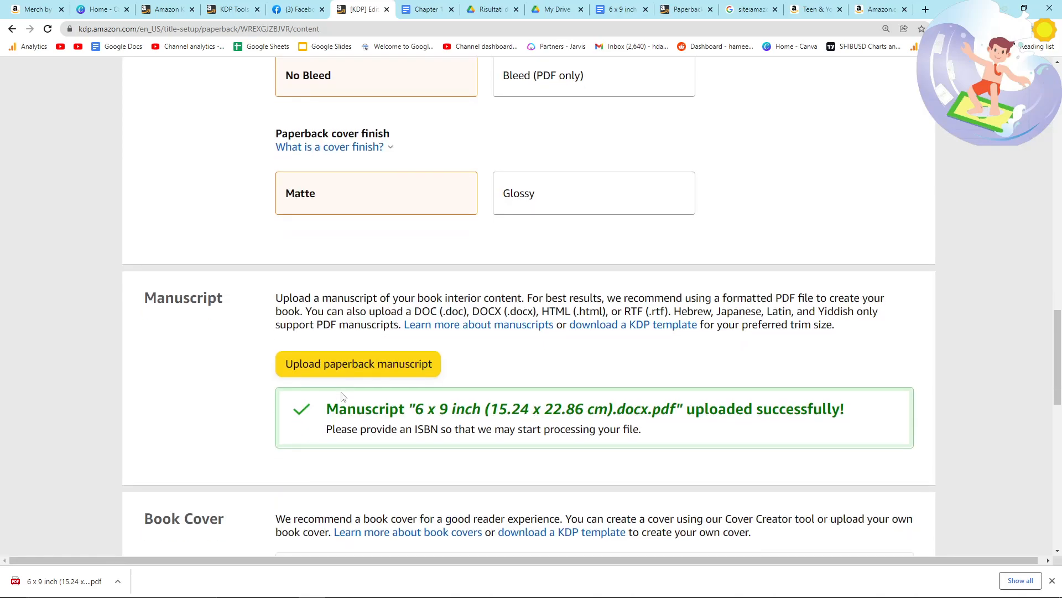
# Check the book cover options, and search Google for "amazon kdp book cover template" to open KDP's Paperback Cover Templates page.
pyautogui.scroll(-1, 237, 342)
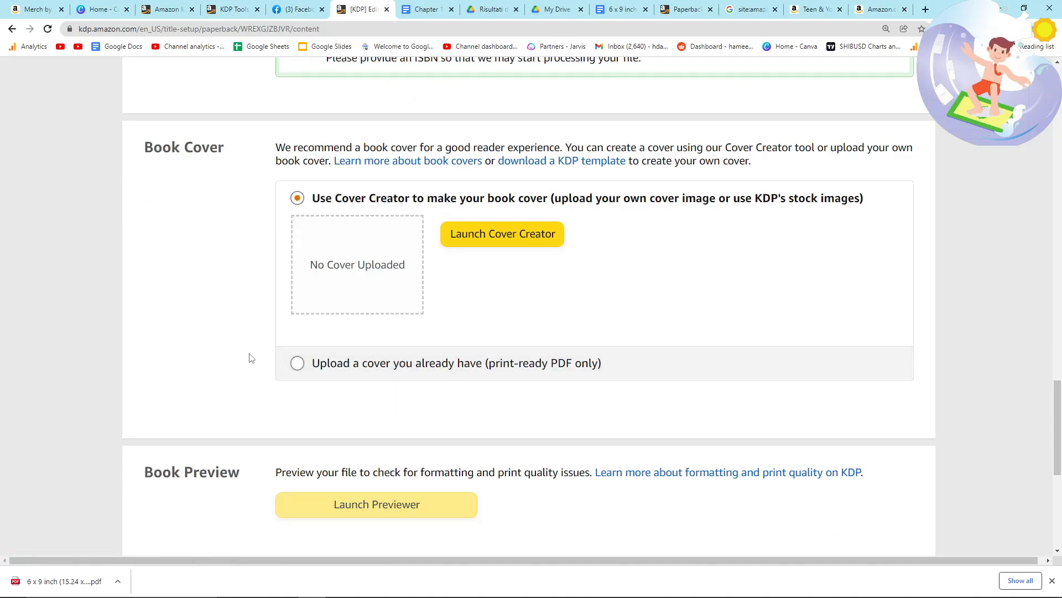
pyautogui.scroll(1, 223, 280)
pyautogui.scroll(-2, 232, 292)
pyautogui.scroll(1, 234, 293)
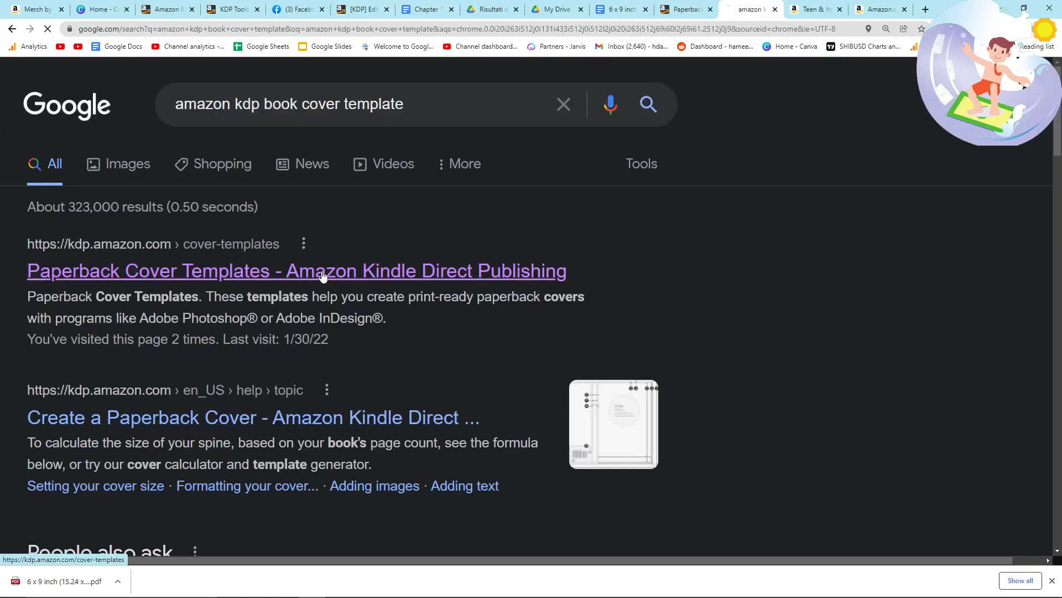
pyautogui.scroll(-2, 435, 288)
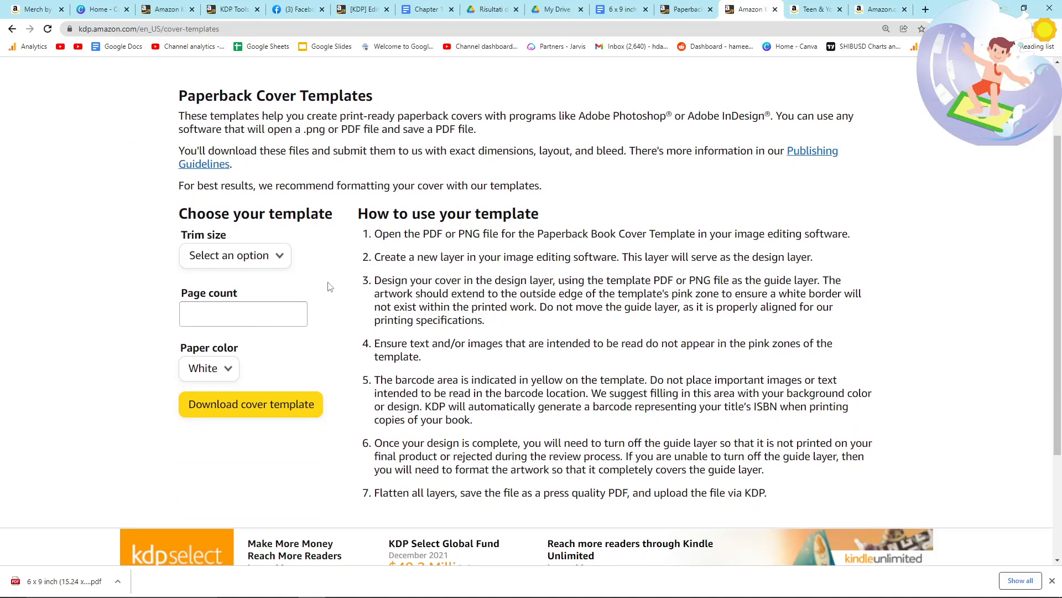
# Configure the cover template with a 6 x 9 in (15.24 x 22.86 cm) trim size and a page count of 58.
pyautogui.click(264, 267)
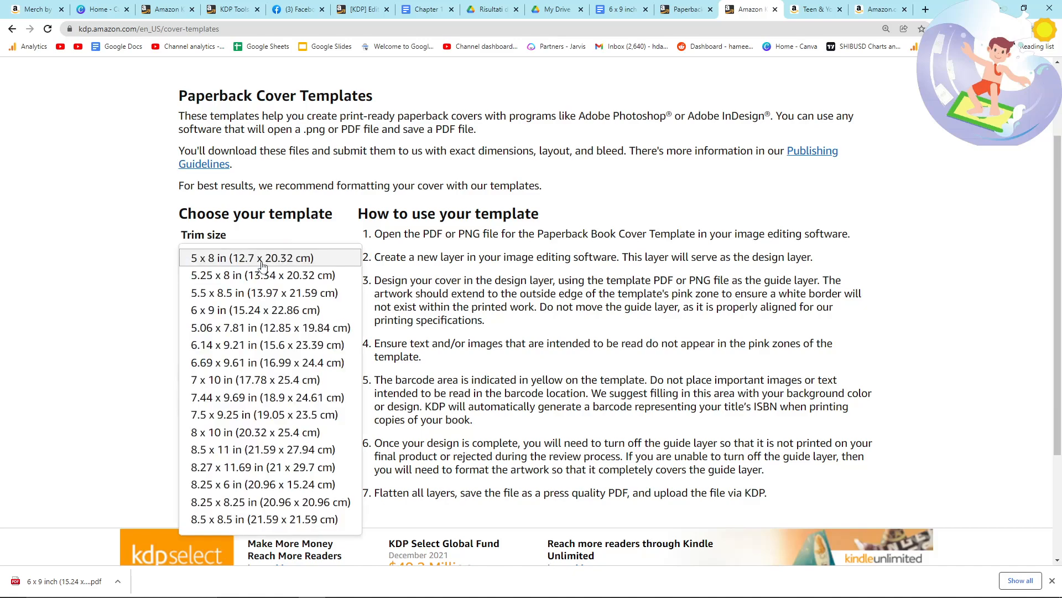
pyautogui.click(239, 311)
pyautogui.click(215, 317)
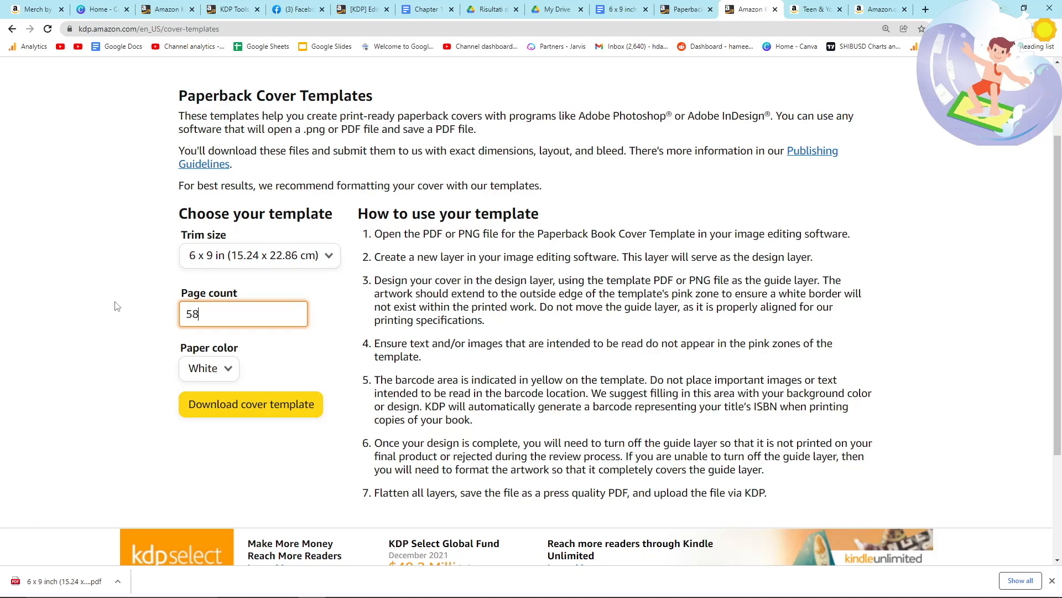
pyautogui.scroll(-3, 140, 310)
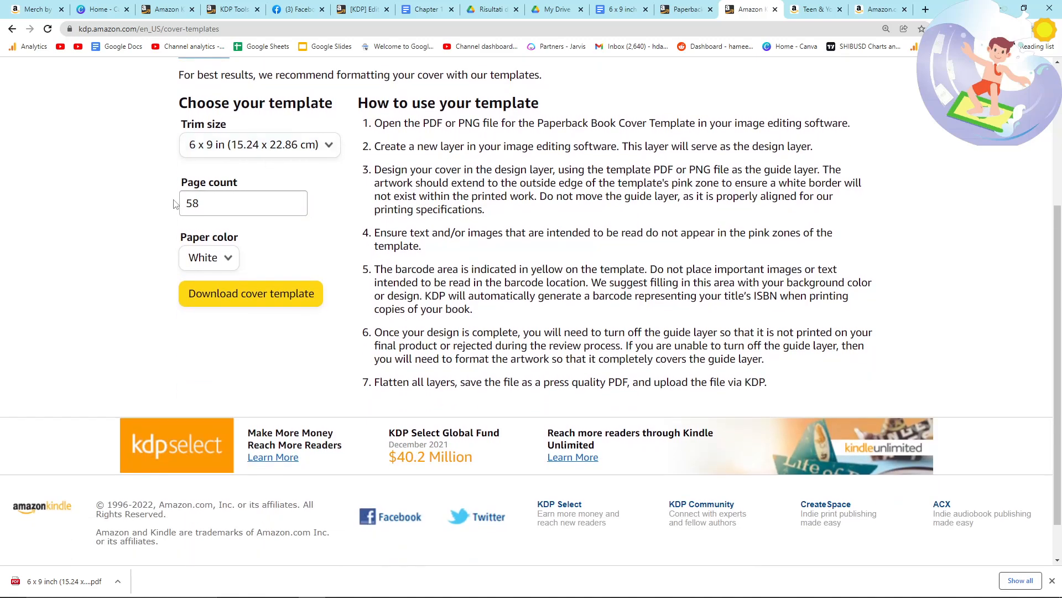
pyautogui.doubleClick(211, 203)
pyautogui.click(219, 149)
pyautogui.click(222, 137)
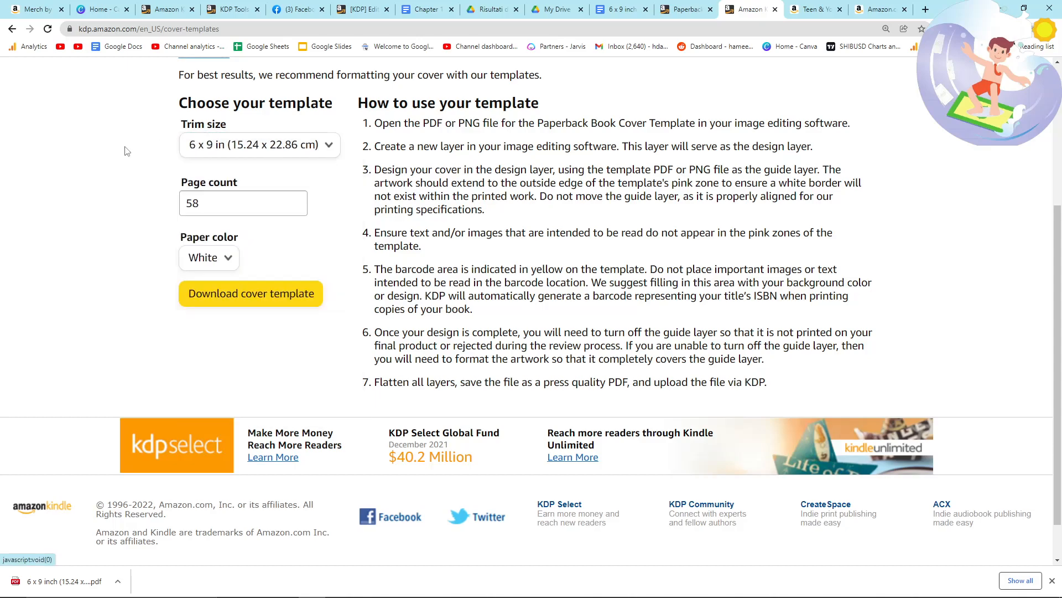
# Download the cover template as the zip file BookCover6x9_BW_60 (1) and show it in its folder.
pyautogui.click(267, 304)
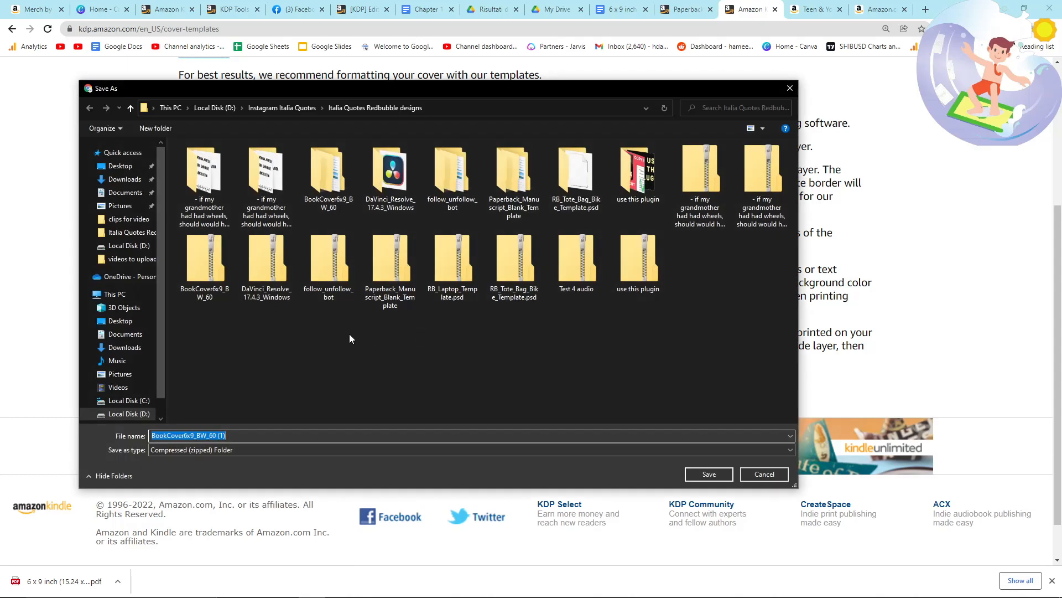
pyautogui.click(709, 474)
pyautogui.click(118, 581)
pyautogui.click(126, 549)
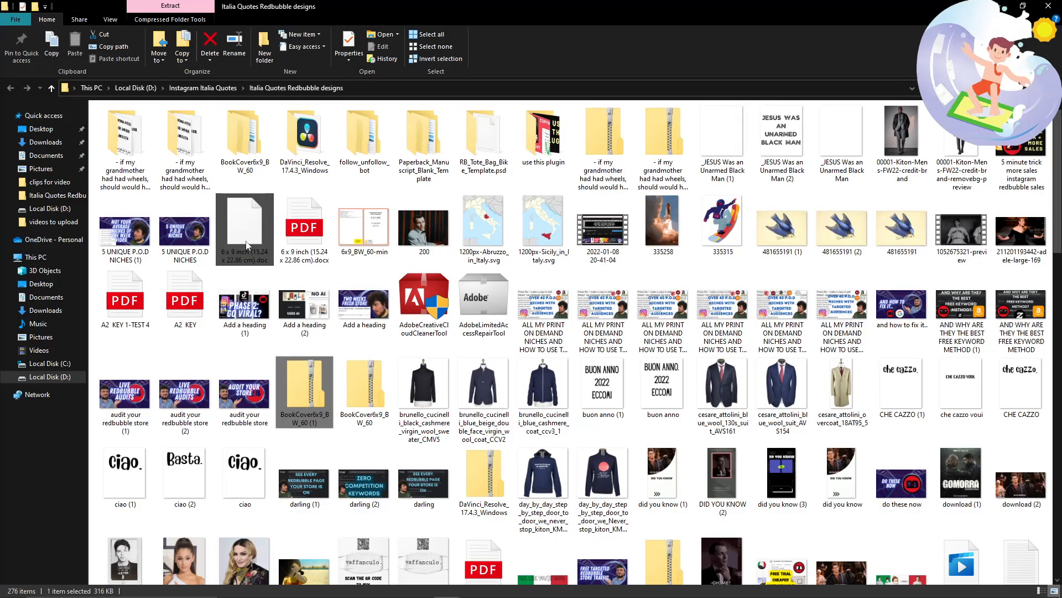
# Extract the BookCover6x9_BW_60 (1) archive into a folder of the same name.
pyautogui.click(270, 302)
pyautogui.click(314, 384)
pyautogui.rightClick(314, 387)
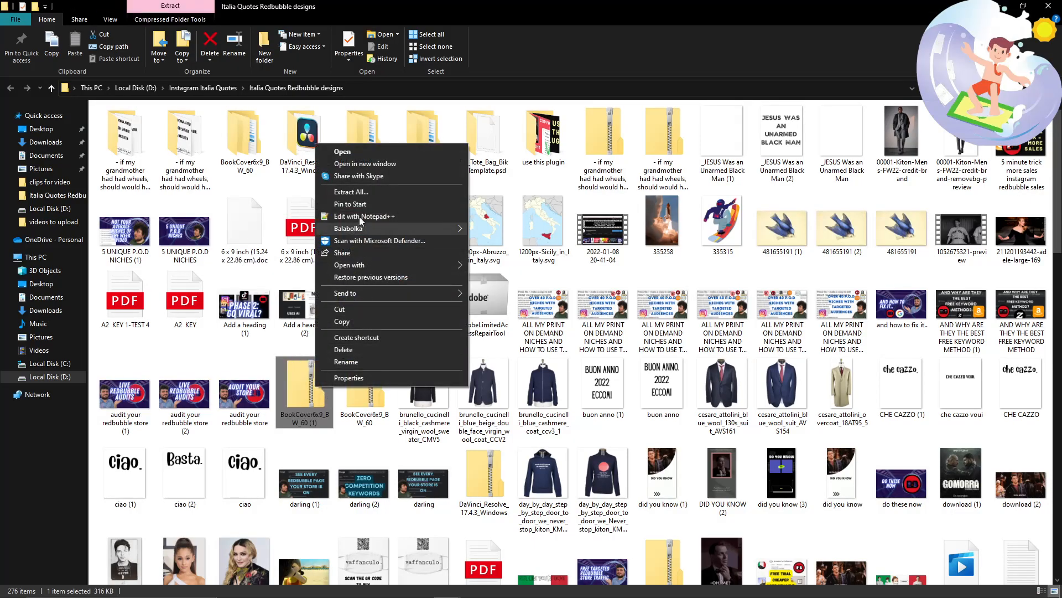
pyautogui.click(357, 192)
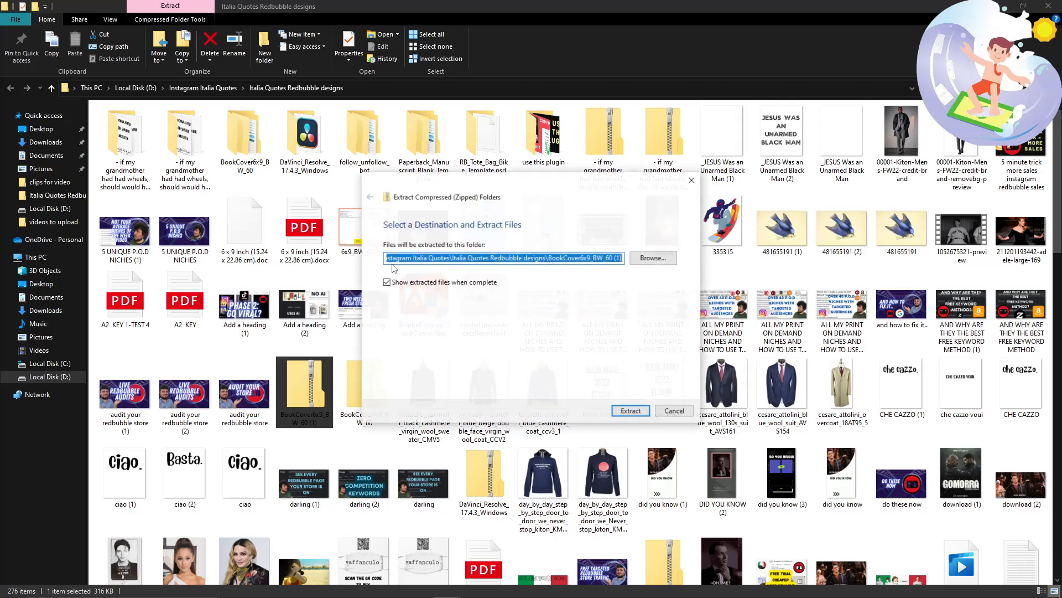
pyautogui.click(631, 411)
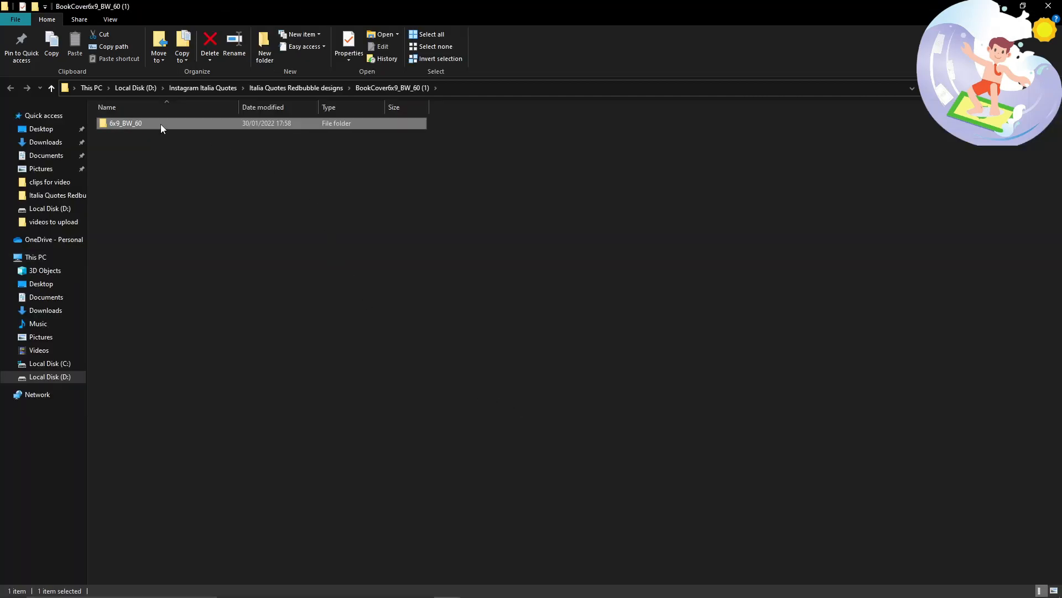
# Look up the pixel dimensions of the PNG cover template in the extracted 6x9_BW_60 folder.
pyautogui.doubleClick(161, 124)
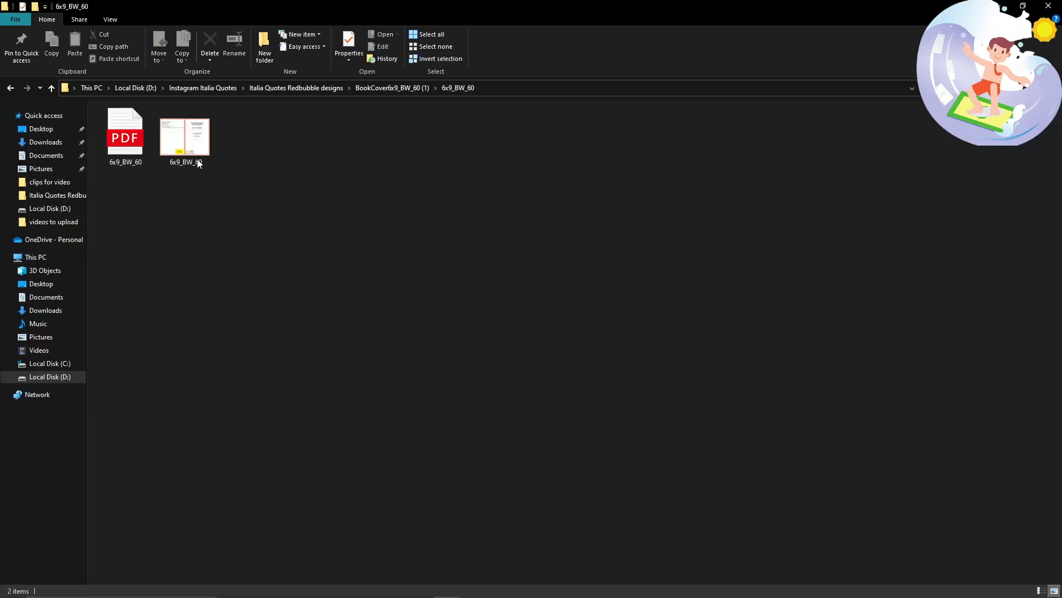
pyautogui.rightClick(192, 151)
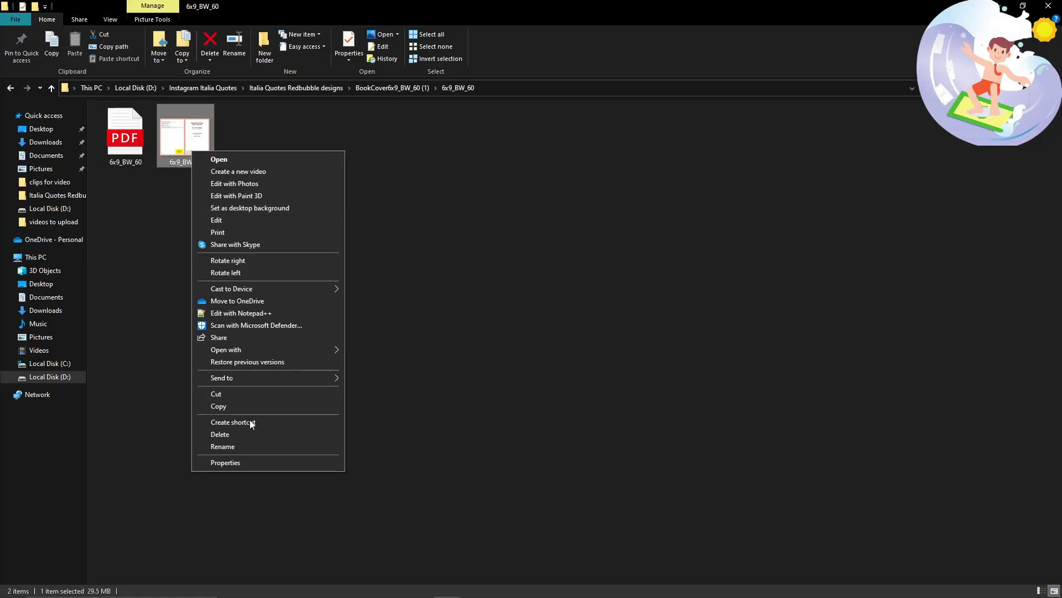
pyautogui.click(230, 462)
pyautogui.click(266, 178)
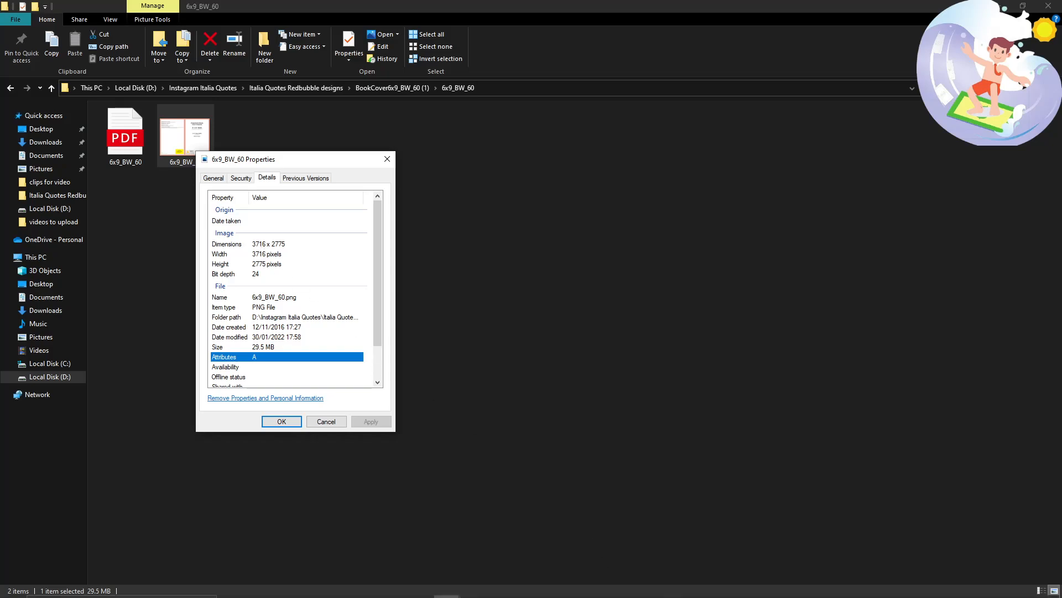
# Switch to Canva in the browser and create a new blank design with the custom size 3716 × 2775 px.
pyautogui.hotkey('alt', 'Tab')
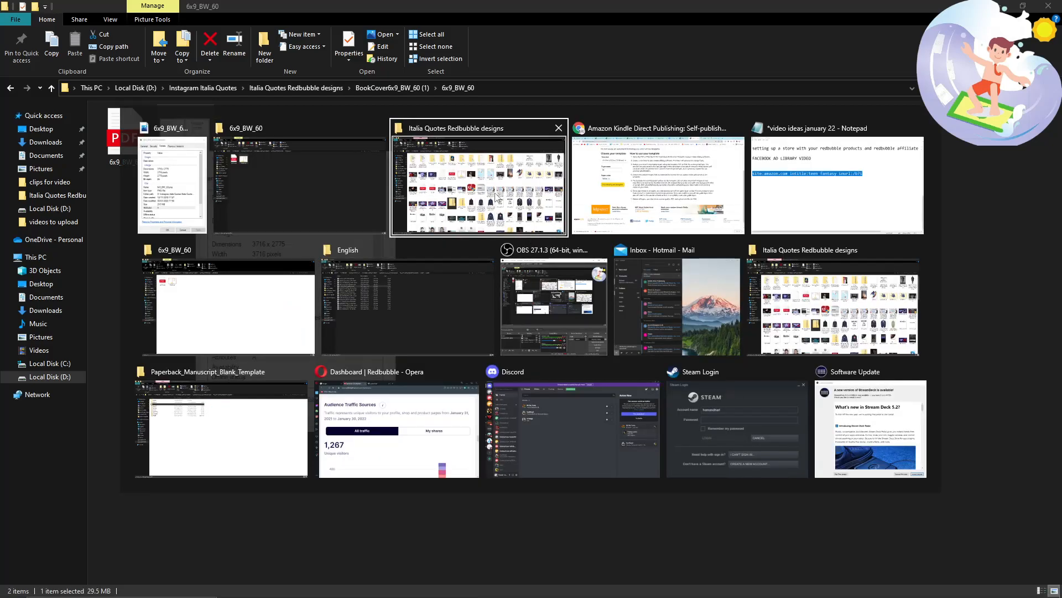
pyautogui.hotkey('alt', 'Tab')
pyautogui.click(691, 27)
pyautogui.write('canva')
pyautogui.press('Return')
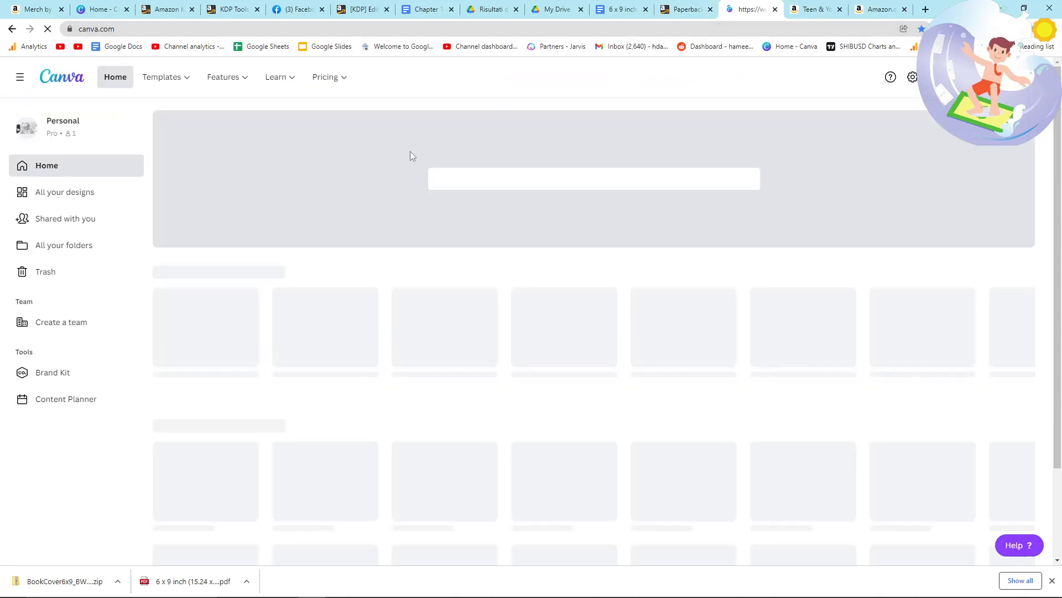
pyautogui.click(967, 77)
pyautogui.click(838, 363)
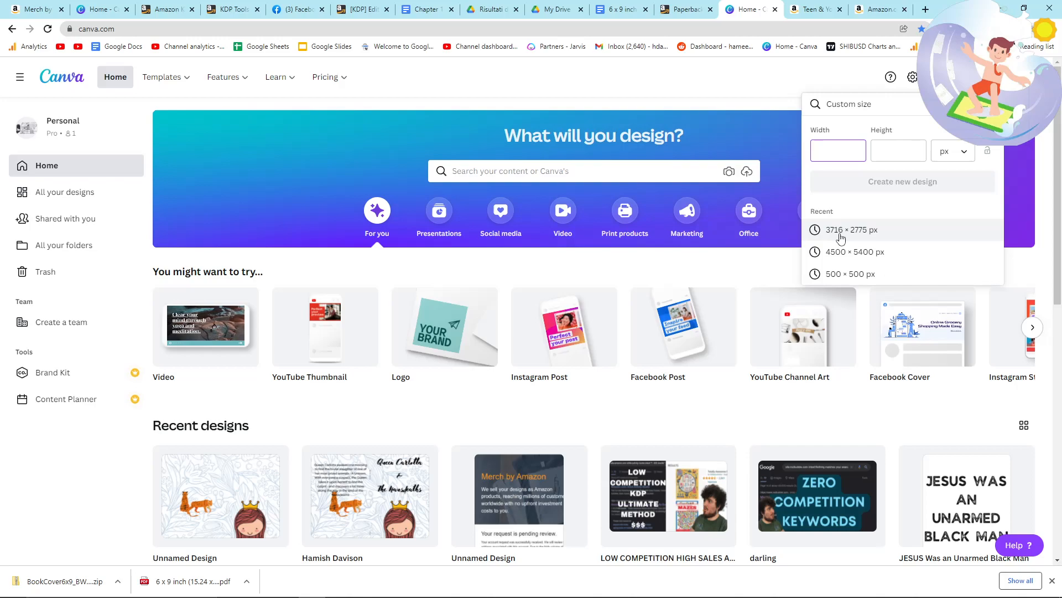
pyautogui.click(841, 233)
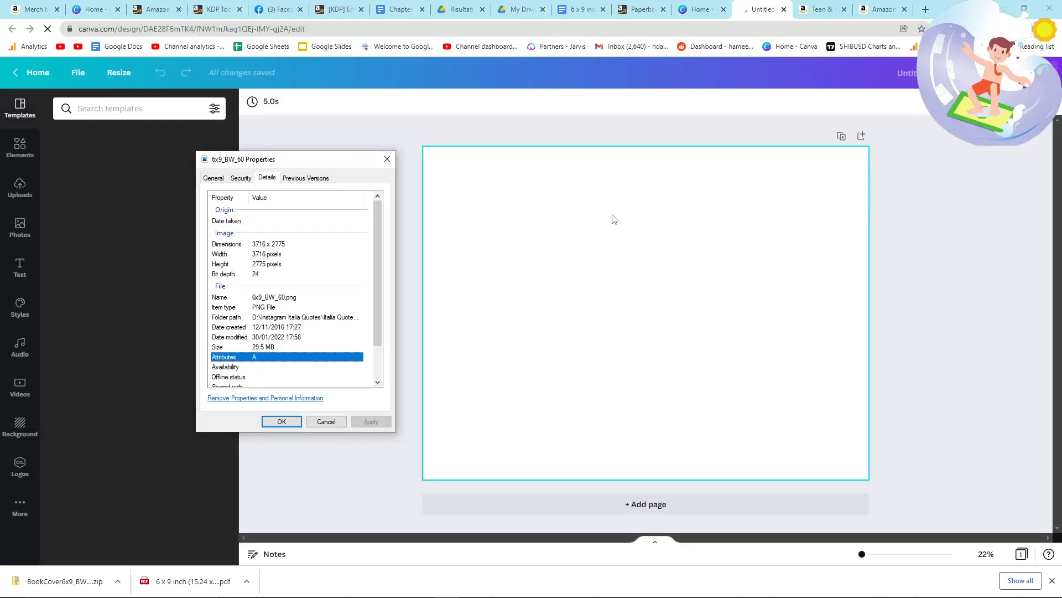
# Bring the PNG cover template from the extracted 6x9_BW_60 folder into the blank Canva design.
pyautogui.click(612, 217)
pyautogui.click(379, 216)
pyautogui.hotkey('alt', 'Tab')
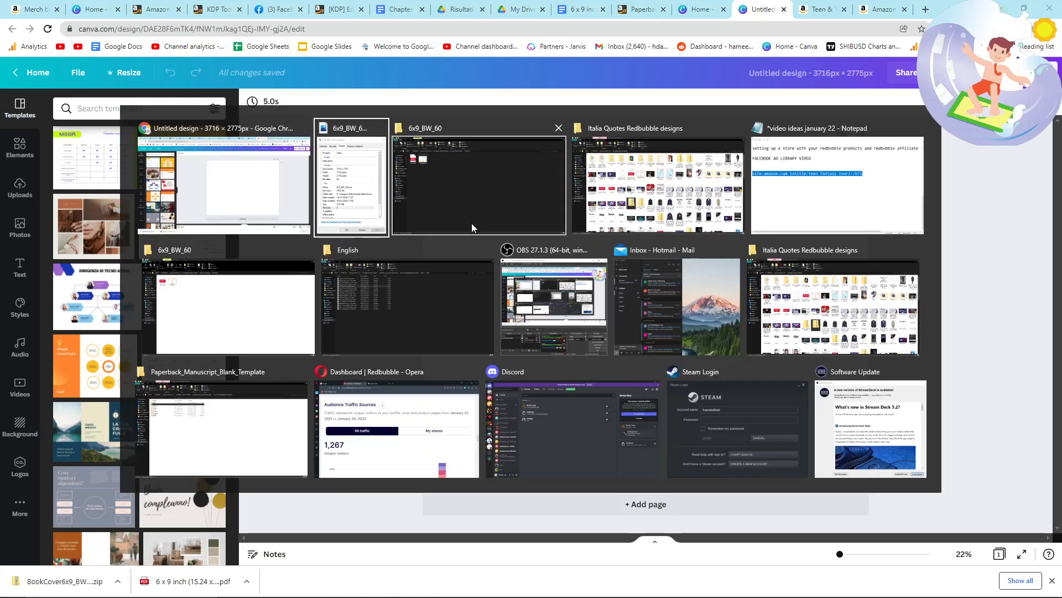
pyautogui.click(469, 219)
pyautogui.moveTo(194, 145); pyautogui.dragTo(611, 300)
pyautogui.hotkey('alt', 'Tab')
pyautogui.click(696, 239)
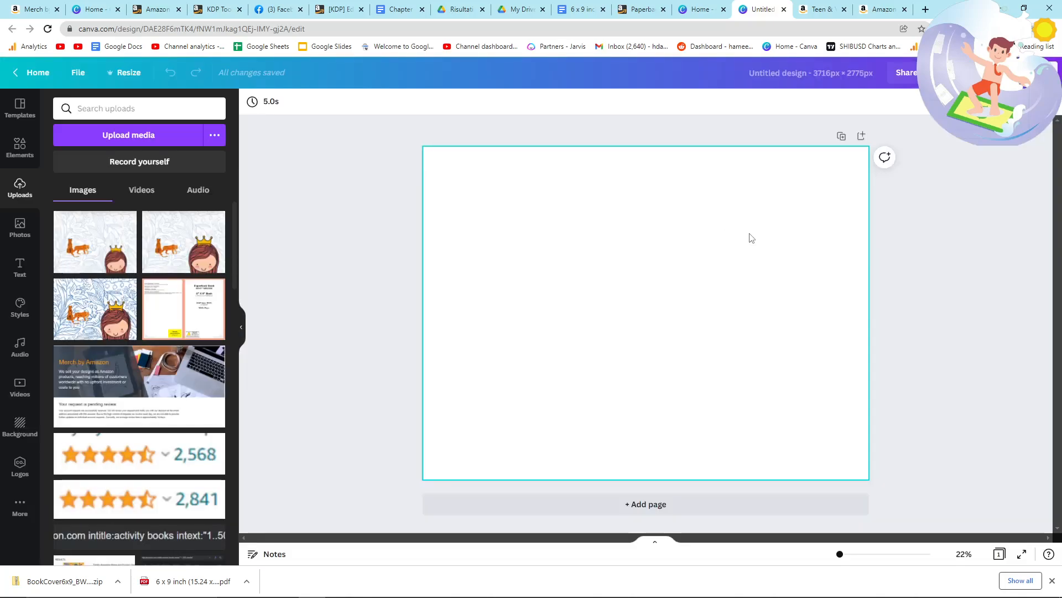
# Search the web for "minimize png" and open the Compress PNG Images Online site.
pyautogui.hotkey('alt', 'Tab')
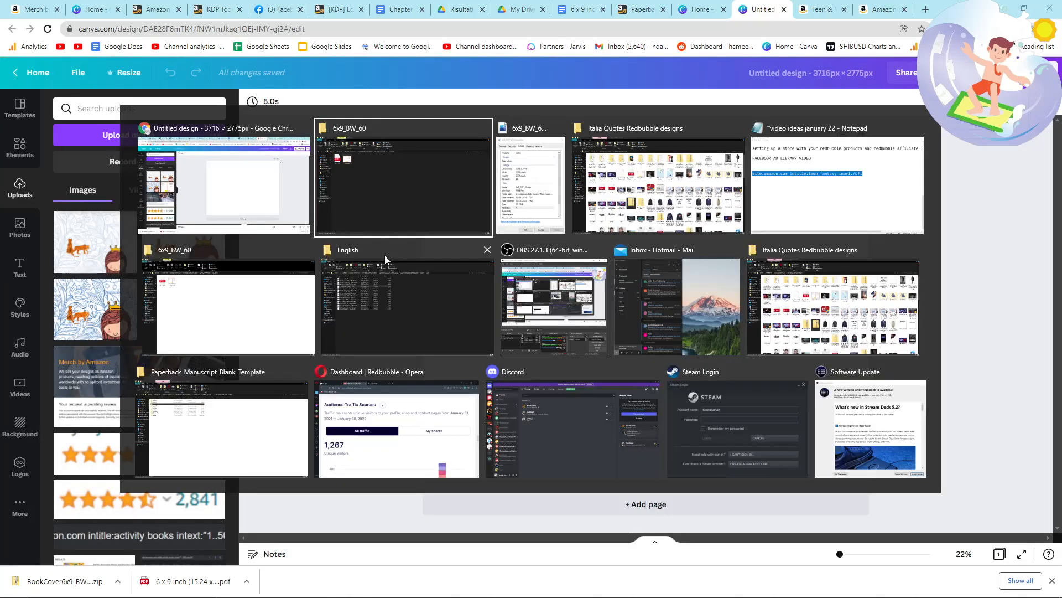
pyautogui.hotkey('alt', 'Tab')
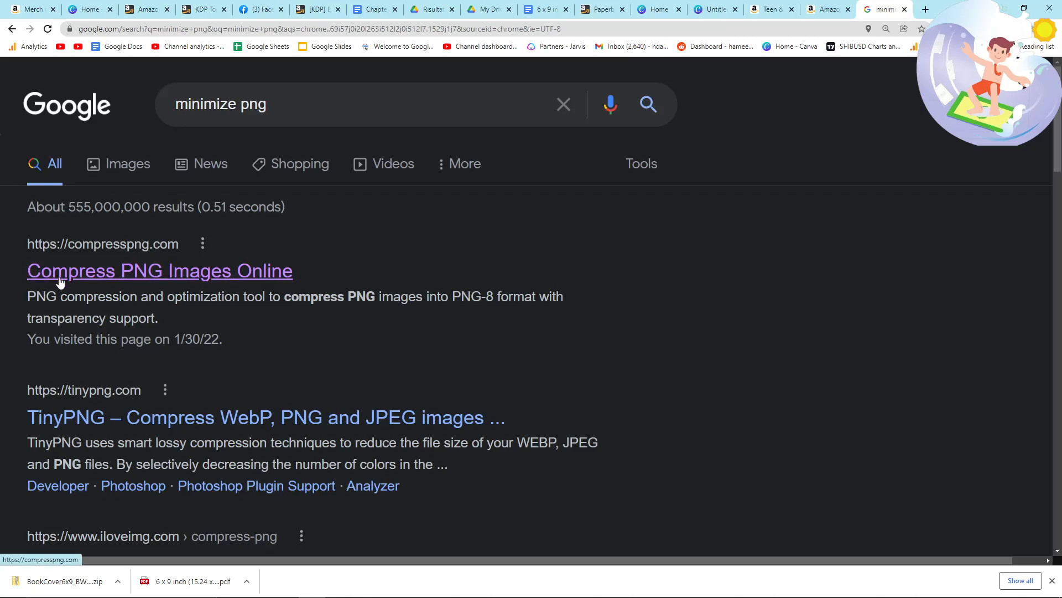
pyautogui.click(61, 280)
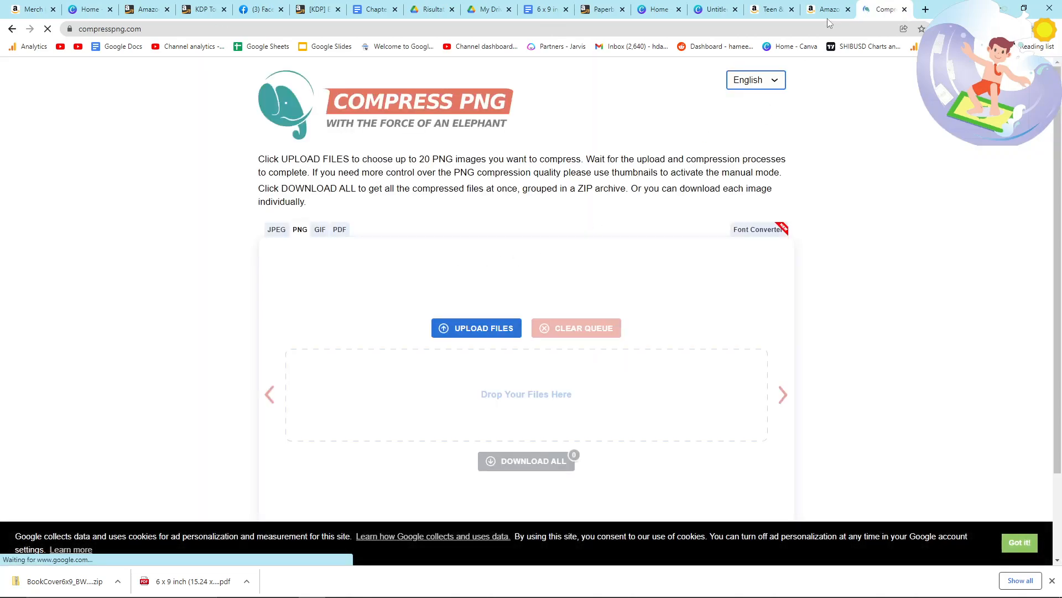
# Return to the Canva design and enlarge the cover template image from the page corner until it fills the whole page.
pyautogui.click(718, 5)
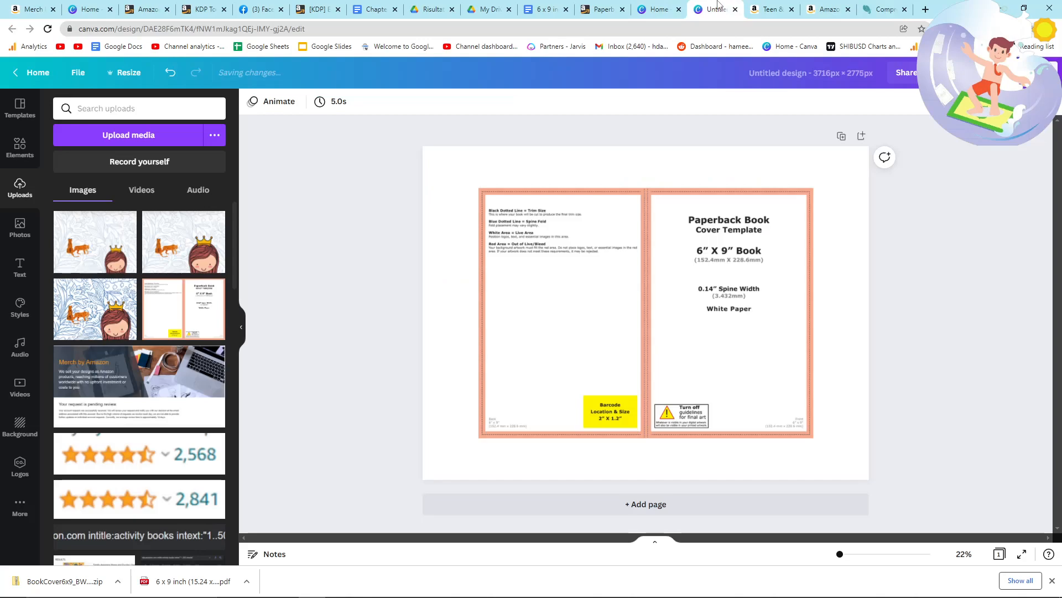
pyautogui.moveTo(636, 272); pyautogui.dragTo(580, 231)
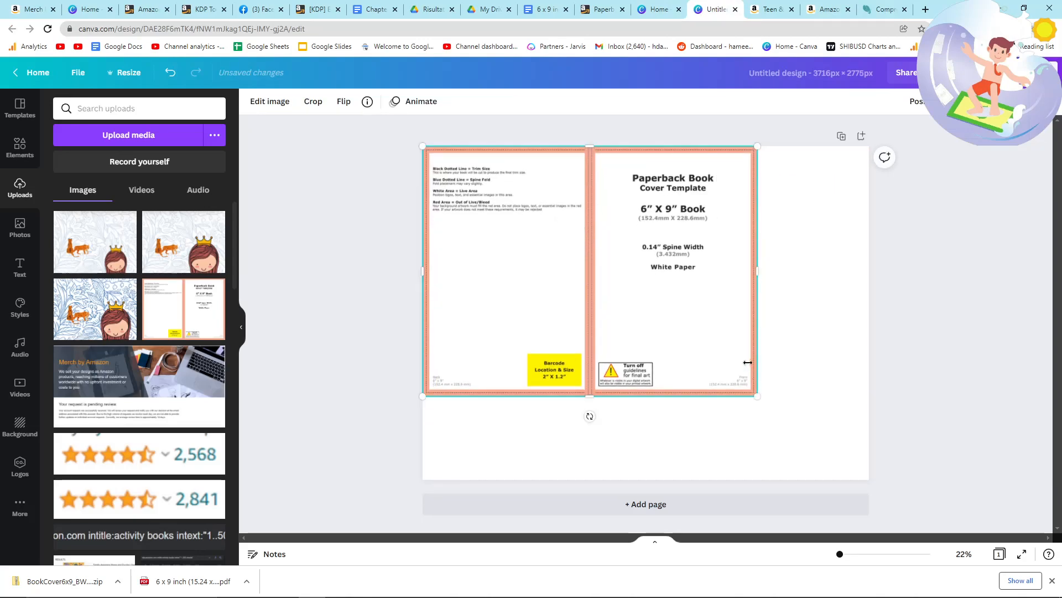
pyautogui.moveTo(757, 397); pyautogui.dragTo(898, 493)
pyautogui.click(933, 353)
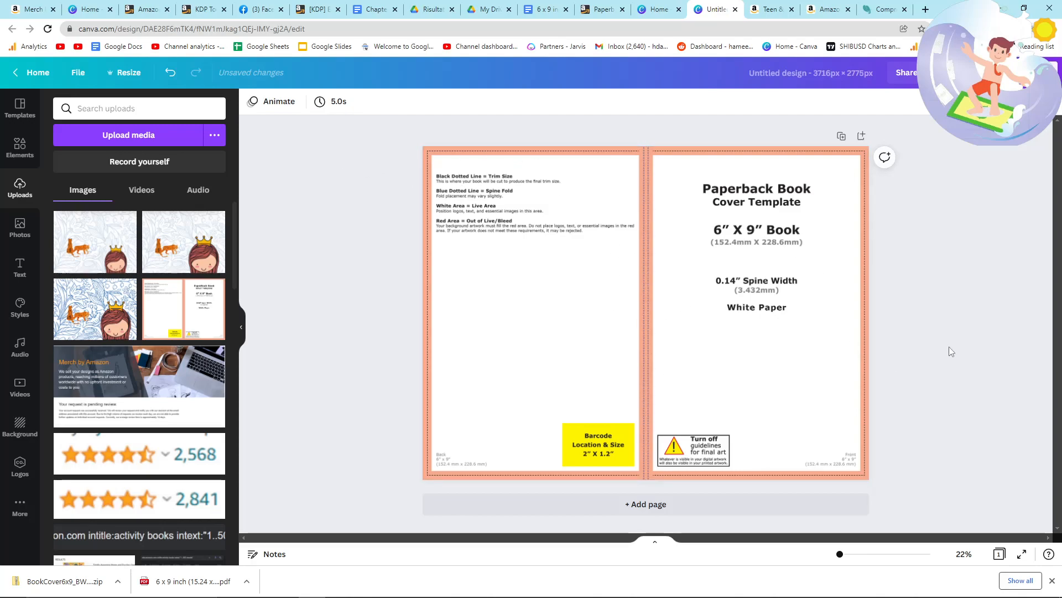
# Search the design elements for "pattern" and browse the results.
pyautogui.click(16, 161)
pyautogui.click(134, 114)
pyautogui.write('pattern')
pyautogui.press('Return')
pyautogui.scroll(-4, 105, 291)
pyautogui.click(91, 299)
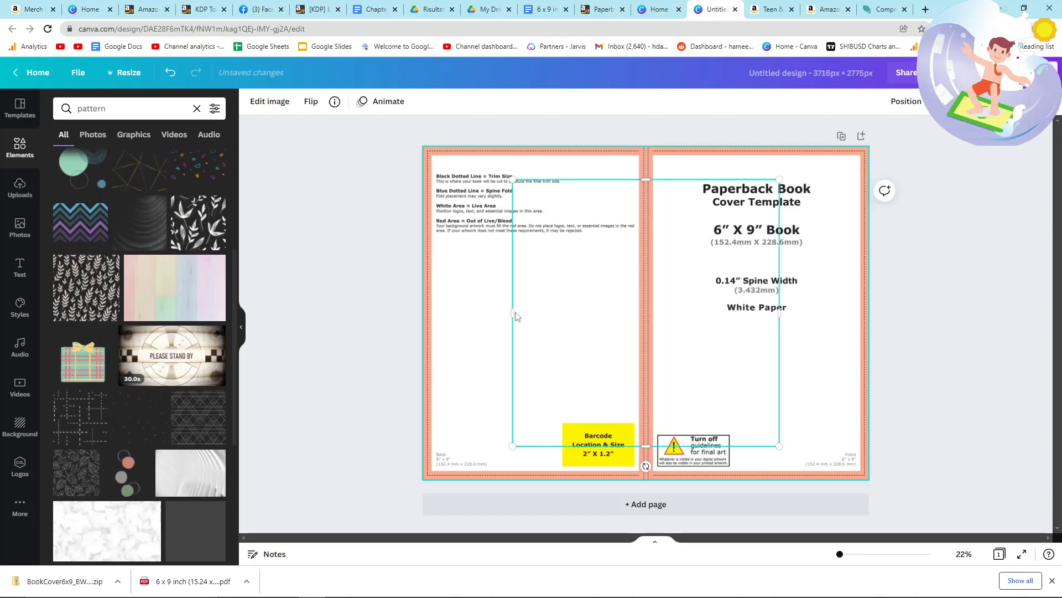
pyautogui.moveTo(631, 304); pyautogui.dragTo(540, 276)
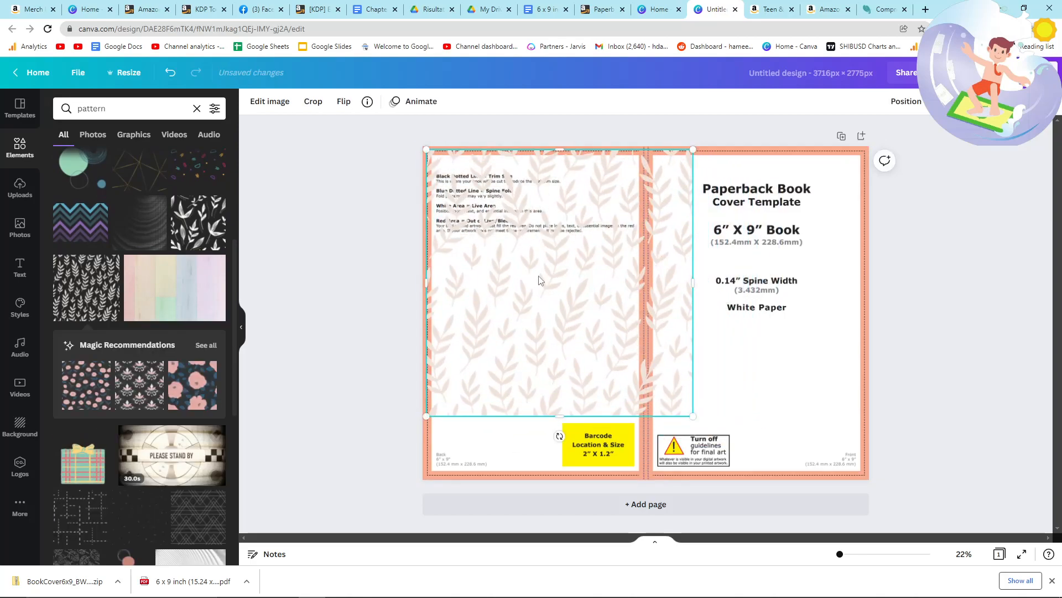
pyautogui.moveTo(694, 416); pyautogui.dragTo(845, 436)
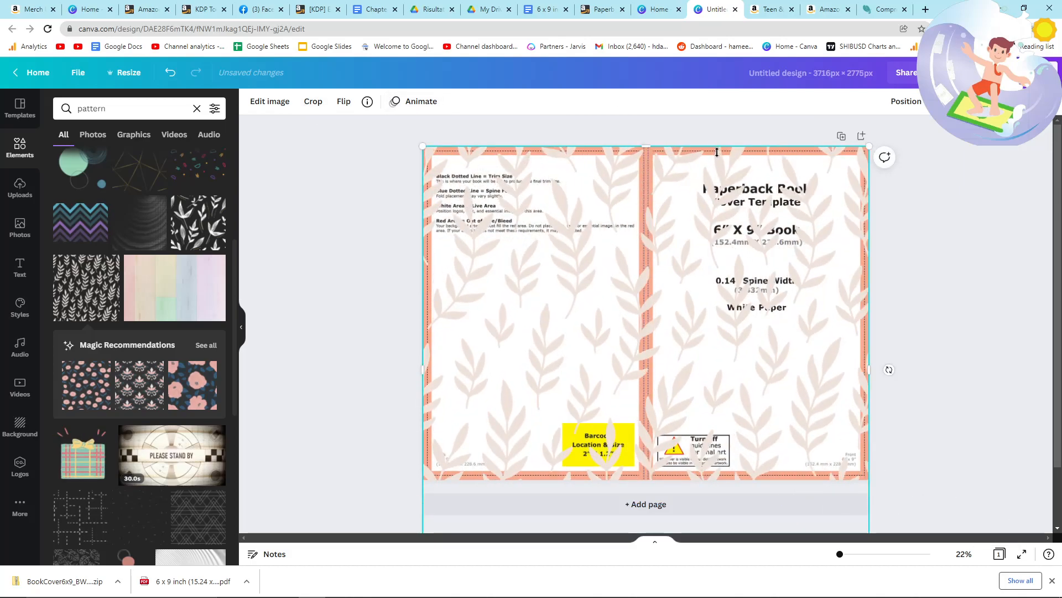
pyautogui.press('Delete')
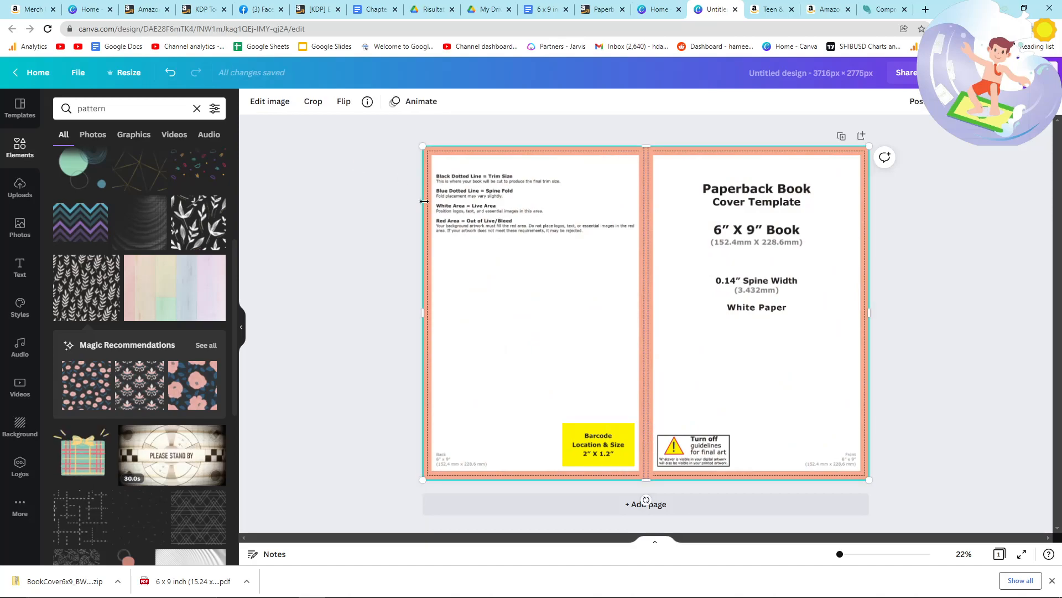
pyautogui.click(369, 229)
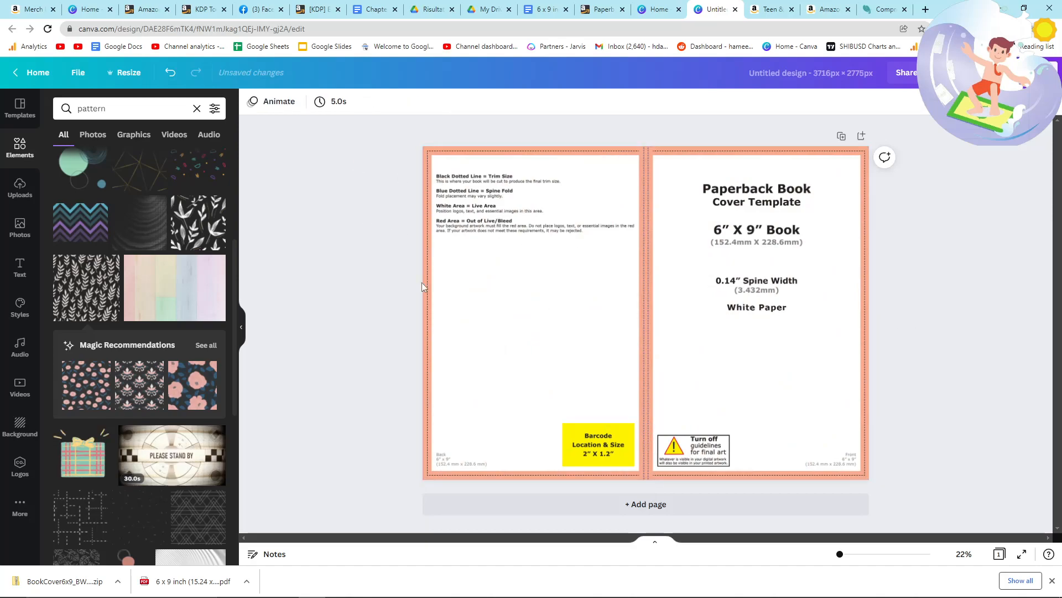
pyautogui.rightClick(505, 272)
pyautogui.click(349, 231)
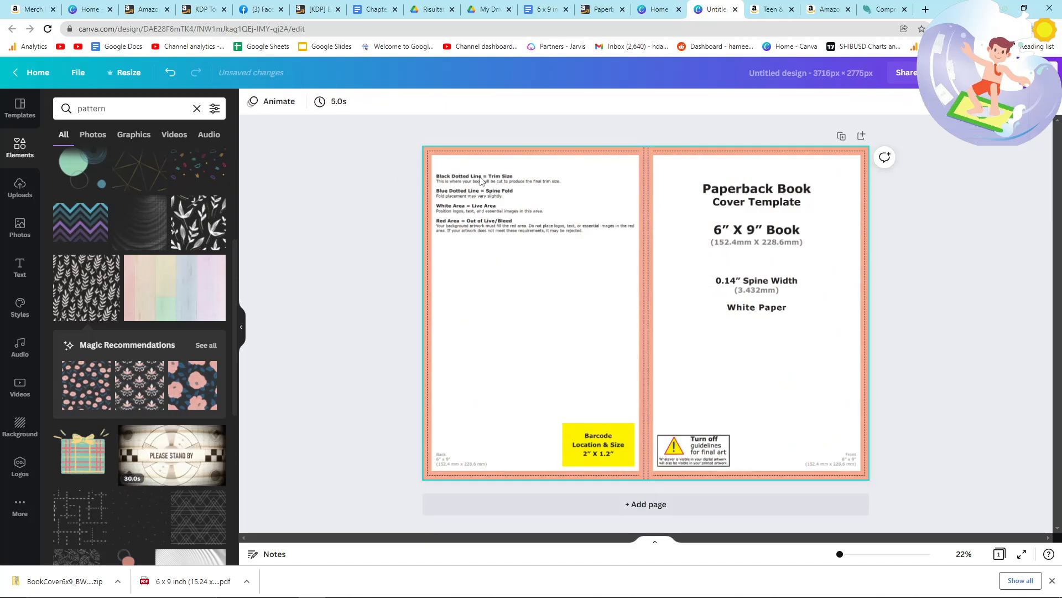
# Add the pattern of large white leaves with dotted lines and recolour it black, purple and orange, with orange for the leaves.
pyautogui.moveTo(92, 283); pyautogui.dragTo(584, 299)
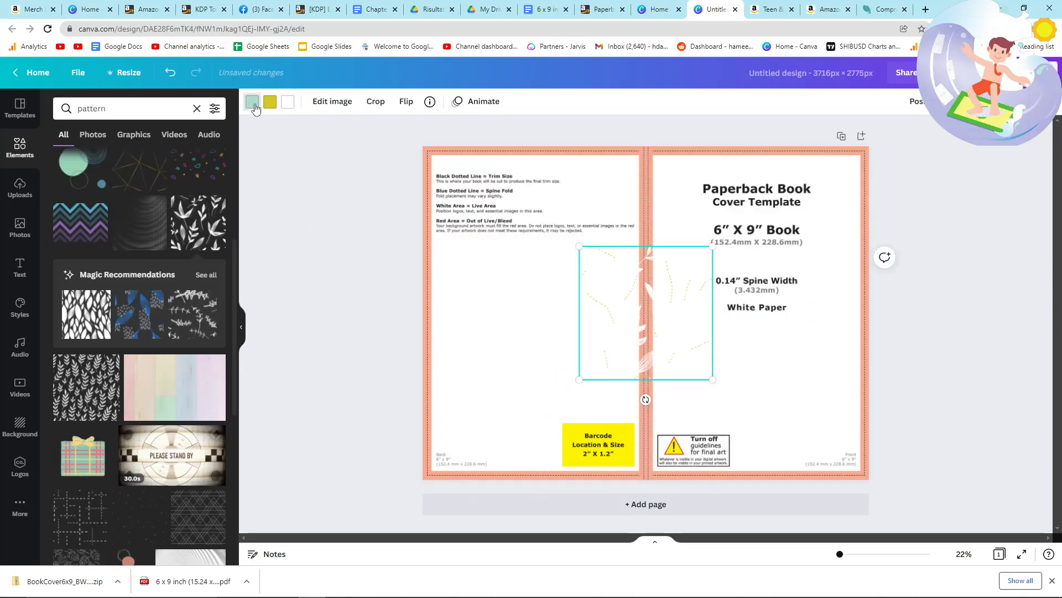
pyautogui.click(252, 103)
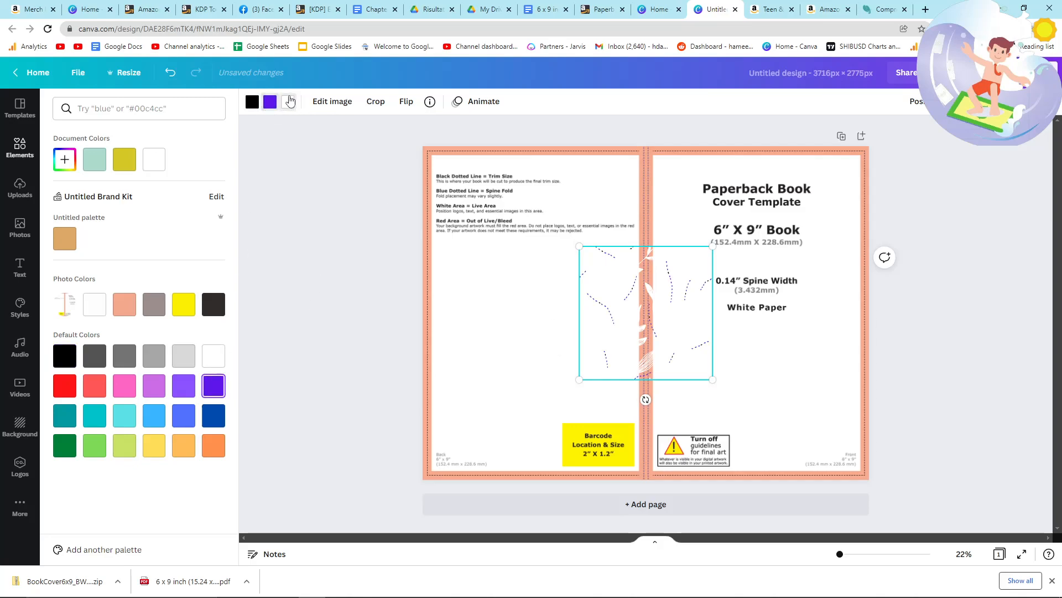
pyautogui.click(183, 355)
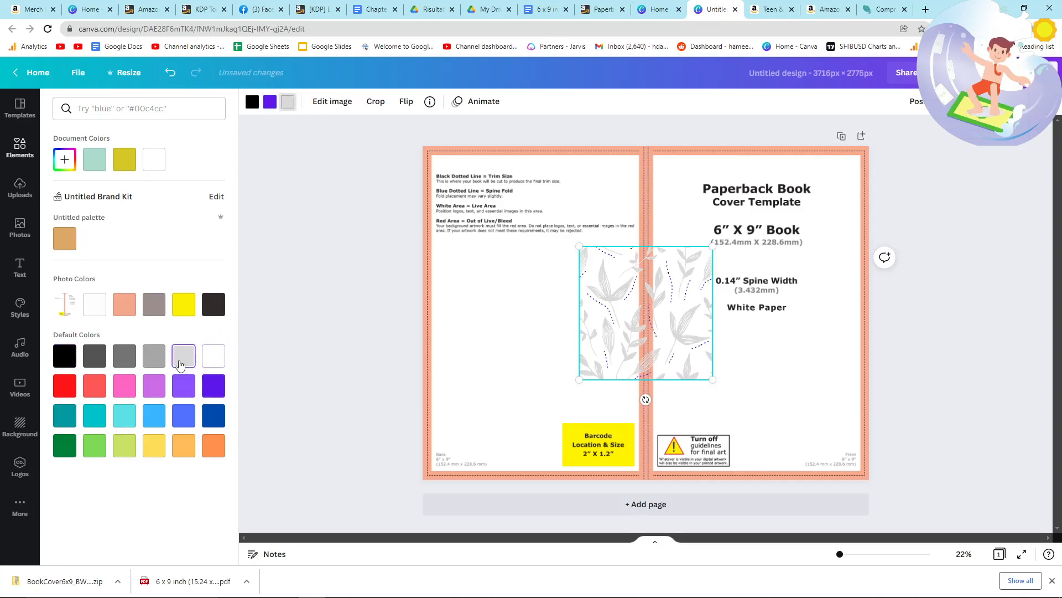
pyautogui.click(215, 447)
# Align the orange leaf pattern with the page's upper-left corner and enlarge it to cover the entire page.
pyautogui.moveTo(673, 344); pyautogui.dragTo(518, 245)
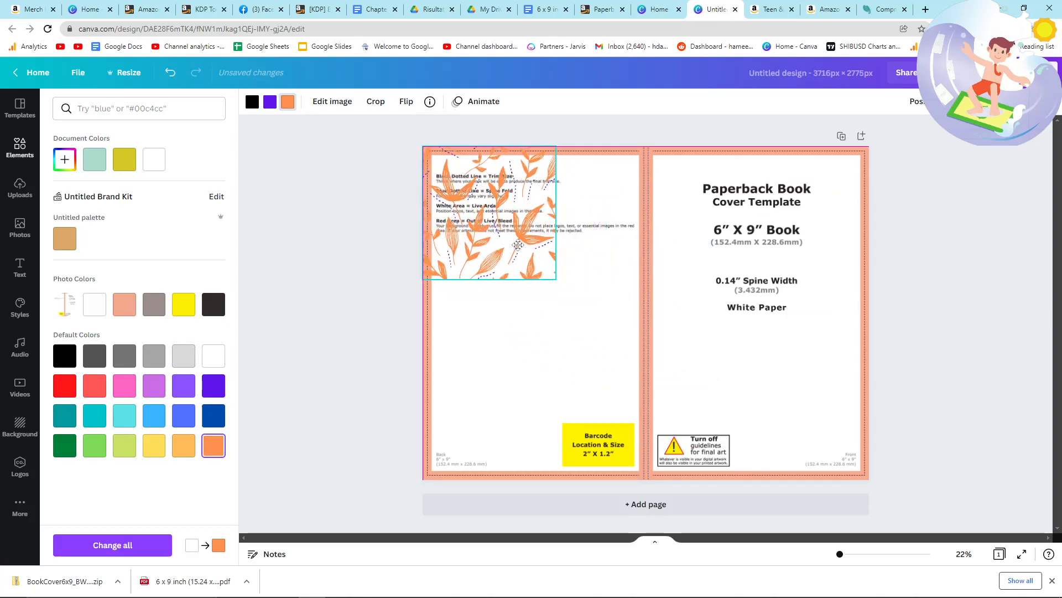
pyautogui.moveTo(556, 279); pyautogui.dragTo(953, 523)
pyautogui.click(790, 203)
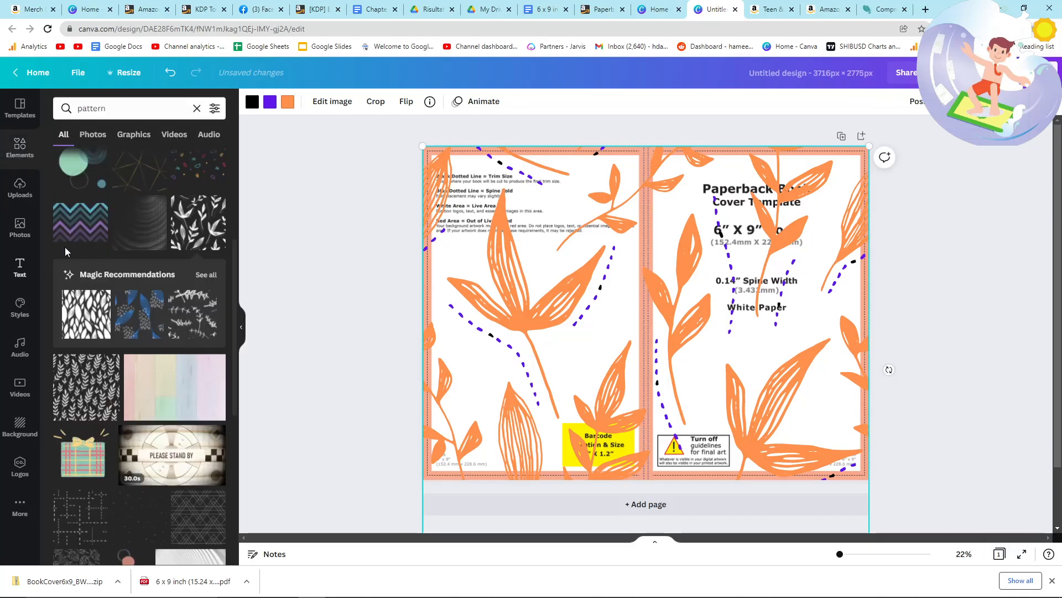
# Add a heading reading "Queen Carlotta & The Nausdeaths", with the ampersand on its own line.
pyautogui.click(20, 267)
pyautogui.click(92, 166)
pyautogui.write('Que')
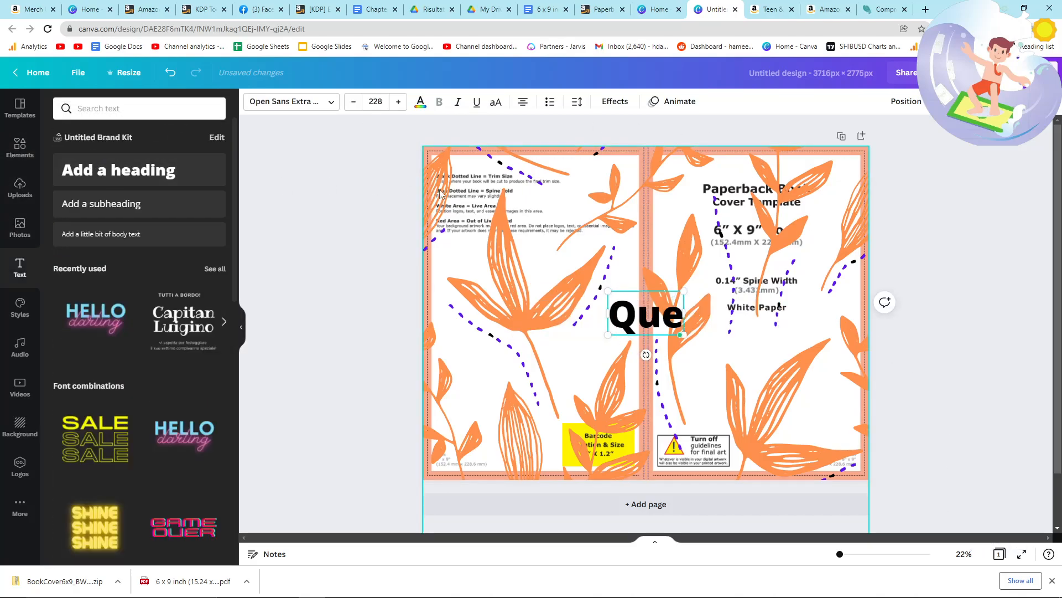
pyautogui.write('en Carlotta ')
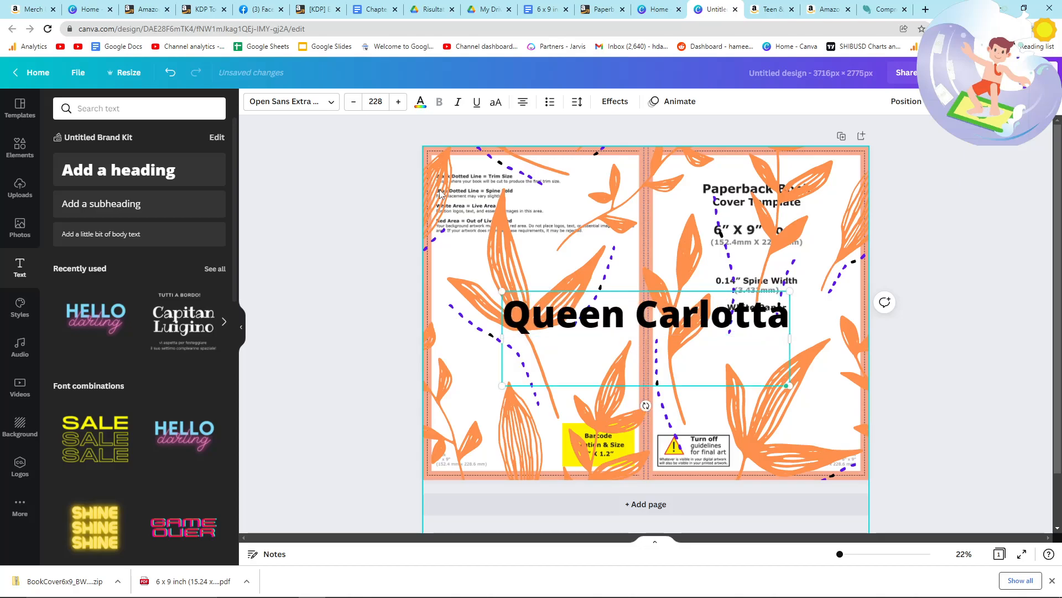
pyautogui.write('&')
pyautogui.press('Return')
pyautogui.write('The Nausdeaths')
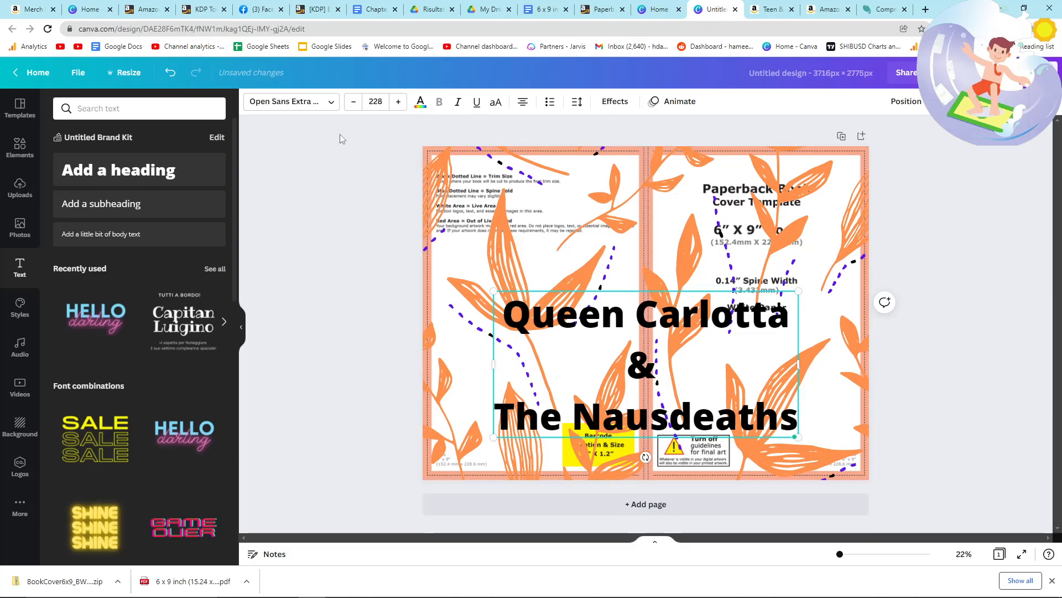
# Shrink the title heading and place it centred in the upper part of the front cover.
pyautogui.click(313, 213)
pyautogui.click(569, 332)
pyautogui.moveTo(494, 293); pyautogui.dragTo(633, 354)
pyautogui.moveTo(703, 387); pyautogui.dragTo(743, 215)
pyautogui.moveTo(840, 259); pyautogui.dragTo(837, 256)
pyautogui.click(526, 209)
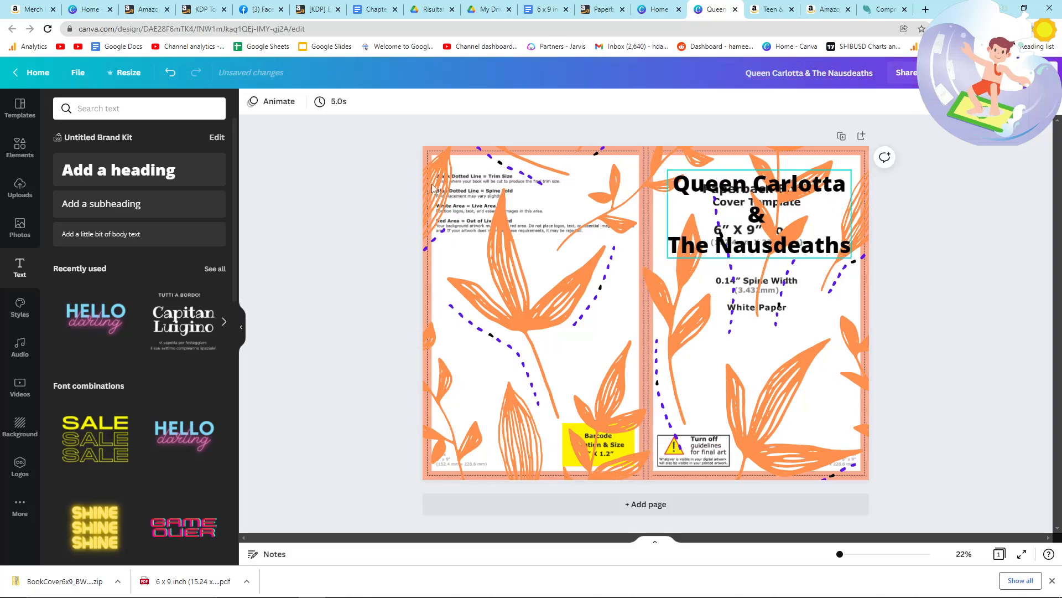
# Find the red-haired queen in a blue gown among the "queen" elements and place her enlarged below the front cover title.
pyautogui.click(20, 148)
pyautogui.click(157, 113)
pyautogui.hotkey('ctrl', 'a')
pyautogui.write('queen')
pyautogui.press('Return')
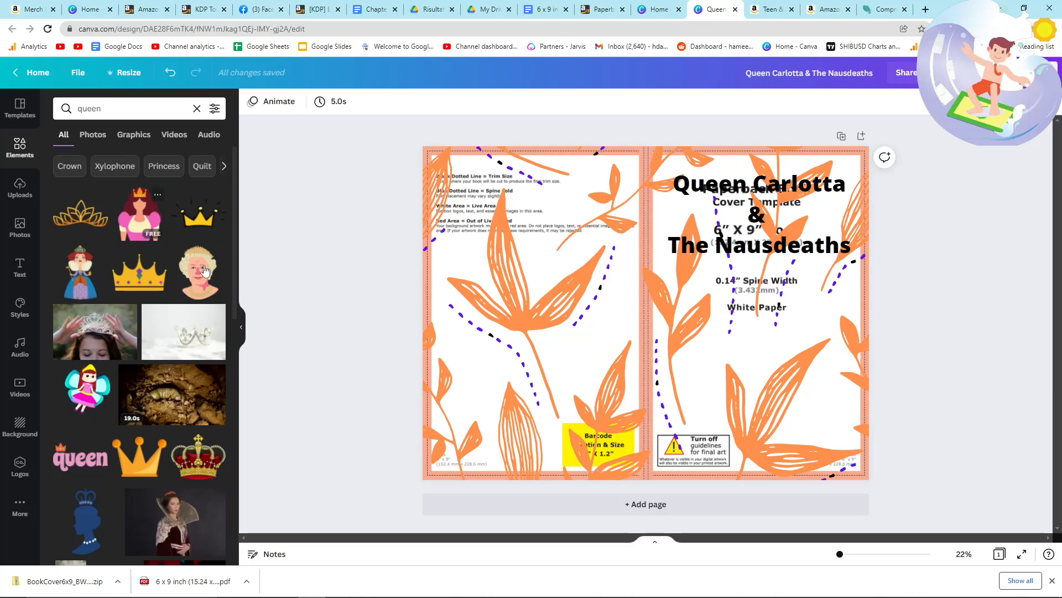
pyautogui.click(80, 271)
pyautogui.moveTo(664, 335); pyautogui.dragTo(778, 361)
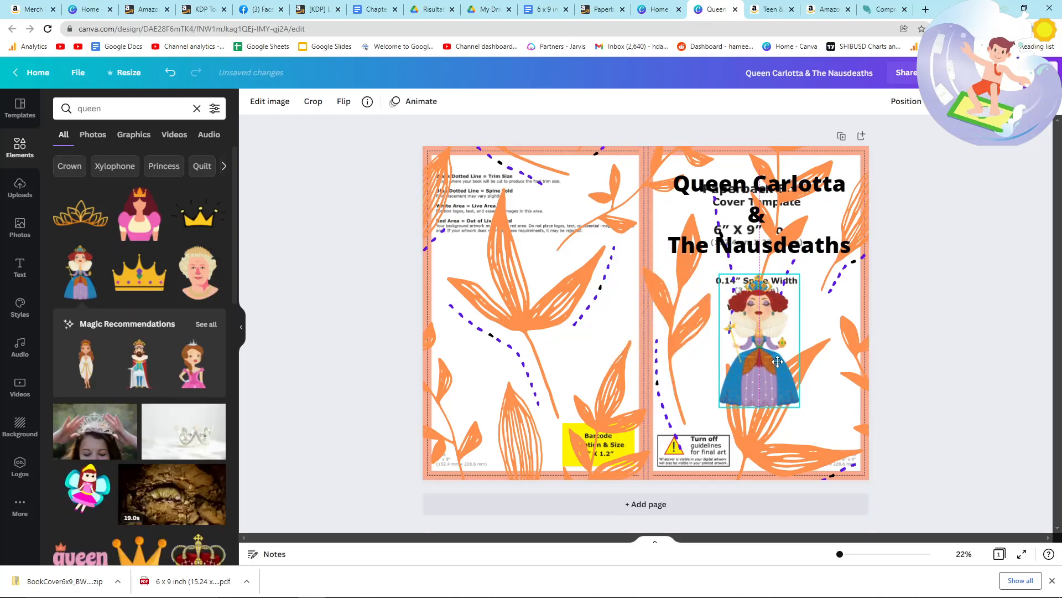
pyautogui.moveTo(800, 407); pyautogui.dragTo(794, 441)
pyautogui.click(878, 310)
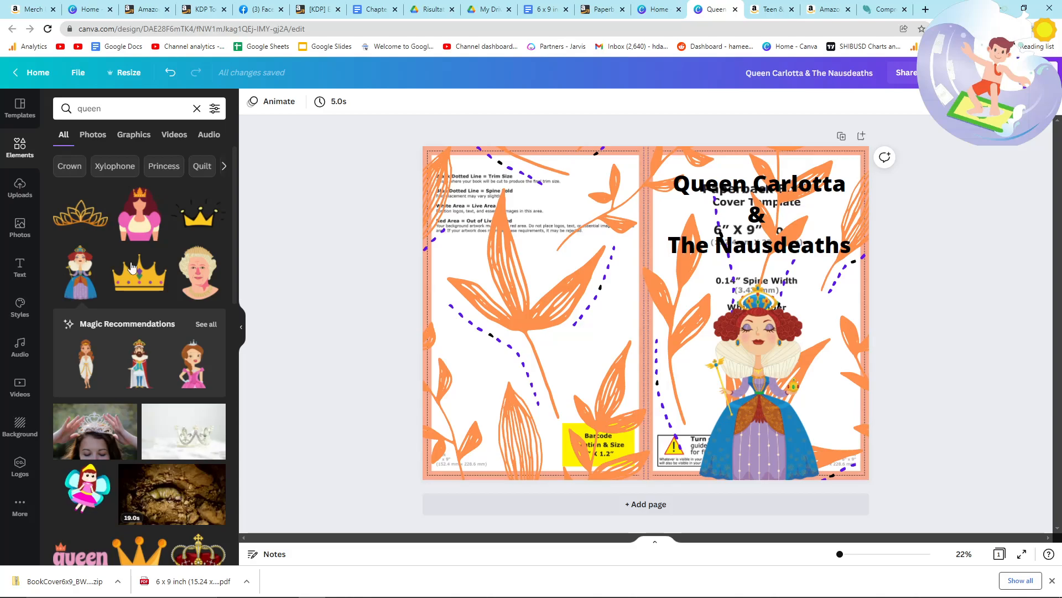
# Place a copy of the title text on the back cover and change it to "something happens in this book".
pyautogui.click(778, 246)
pyautogui.moveTo(778, 246); pyautogui.dragTo(550, 244)
pyautogui.tripleClick(532, 240)
pyautogui.hotkey('ctrl', 'a')
pyautogui.write('sio')
pyautogui.write('ething happens in')
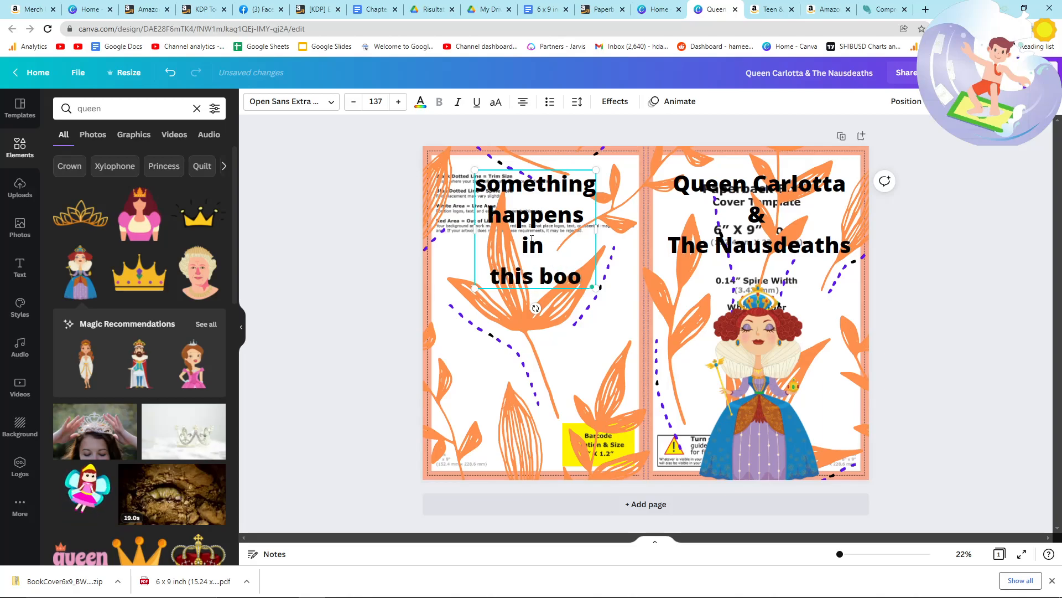
pyautogui.click(323, 218)
pyautogui.moveTo(557, 238); pyautogui.dragTo(516, 231)
# Copy the word "happens" from the back cover into a separate text box and rotate it vertically over the spine.
pyautogui.doubleClick(519, 226)
pyautogui.hotkey('ctrl', 'c')
pyautogui.click(418, 220)
pyautogui.hotkey('ctrl', 'v')
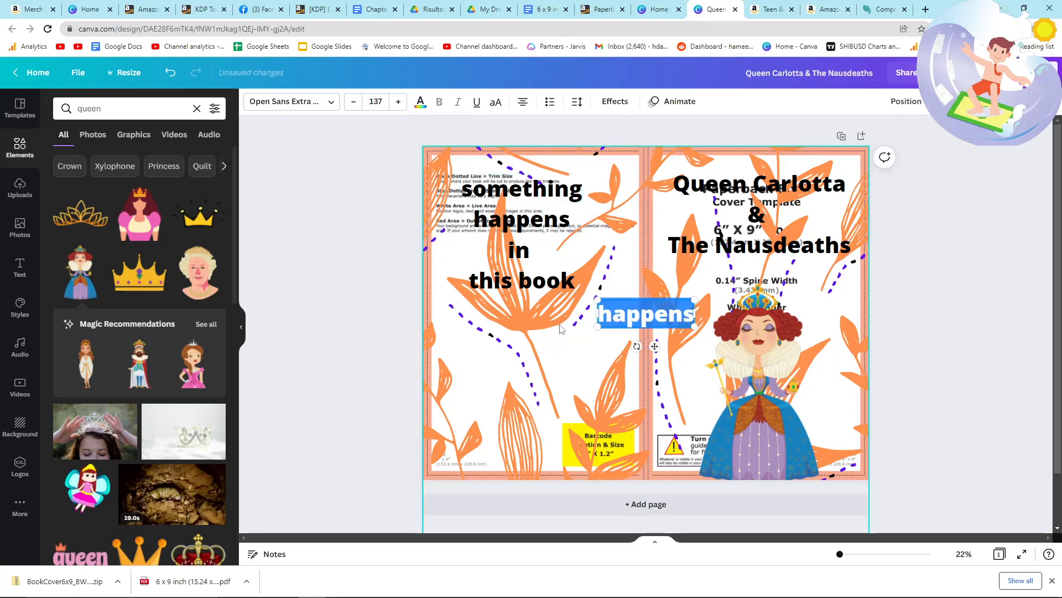
pyautogui.moveTo(639, 345); pyautogui.dragTo(703, 319)
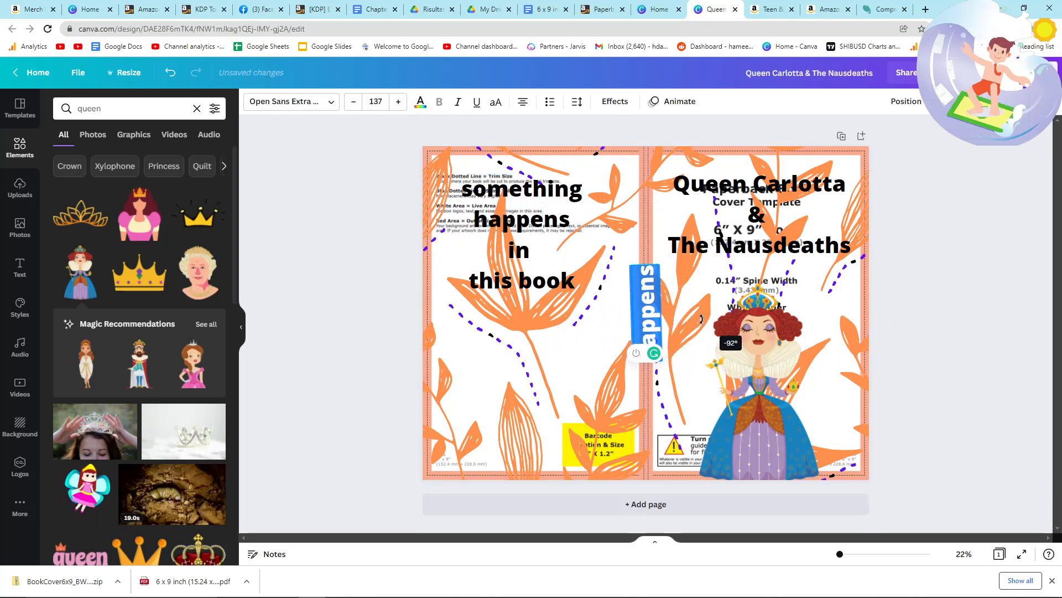
pyautogui.moveTo(690, 320); pyautogui.dragTo(687, 320)
# Replace the vertical text with the author's name, shrink it to size 20.4 and fit it between the spine's fold lines.
pyautogui.write('Hamish Davison')
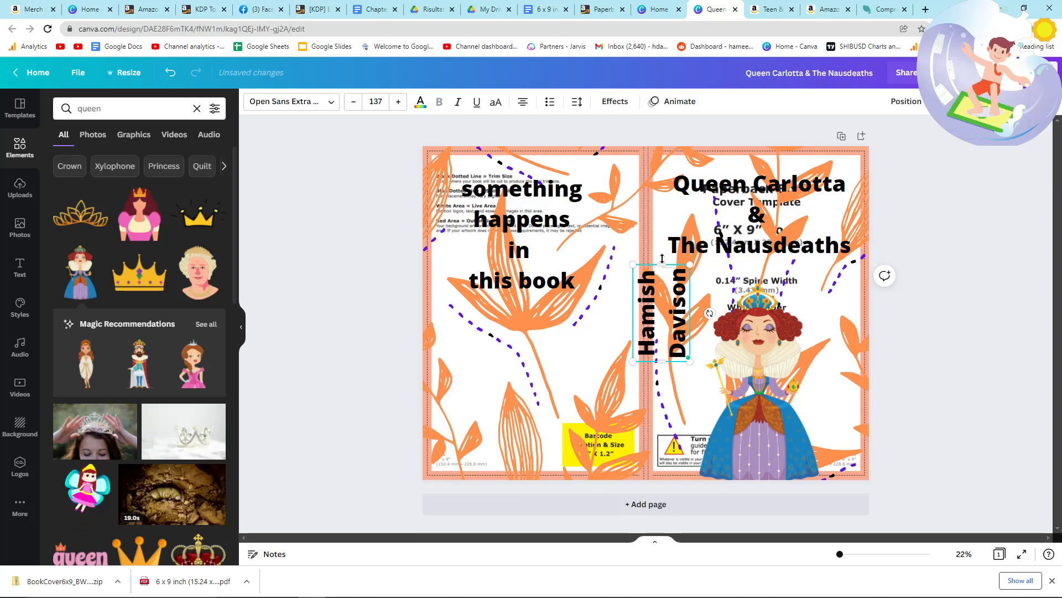
pyautogui.moveTo(661, 244); pyautogui.dragTo(634, 324)
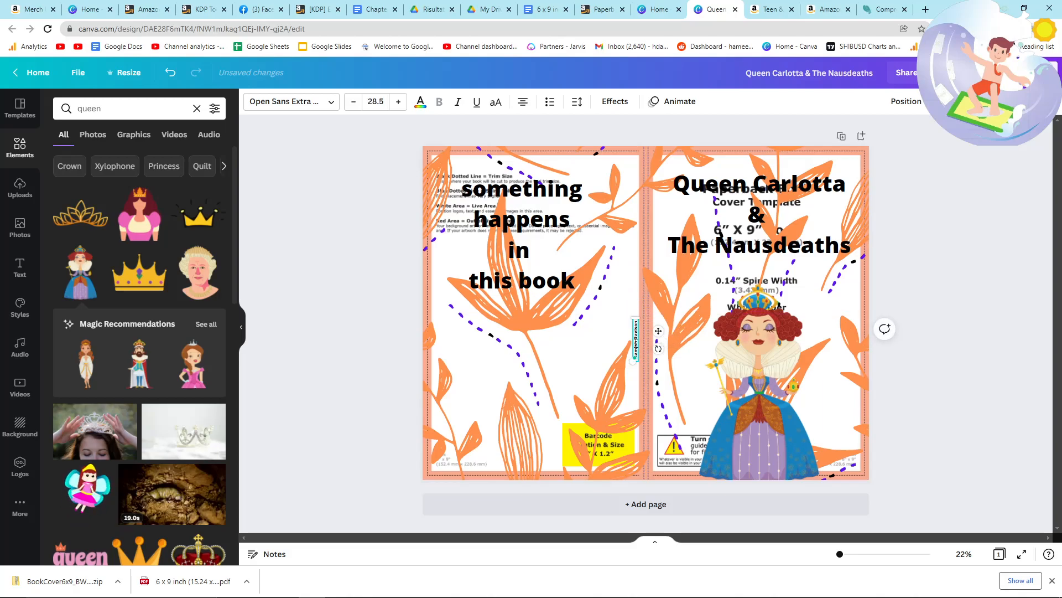
pyautogui.scroll(5, 672, 348)
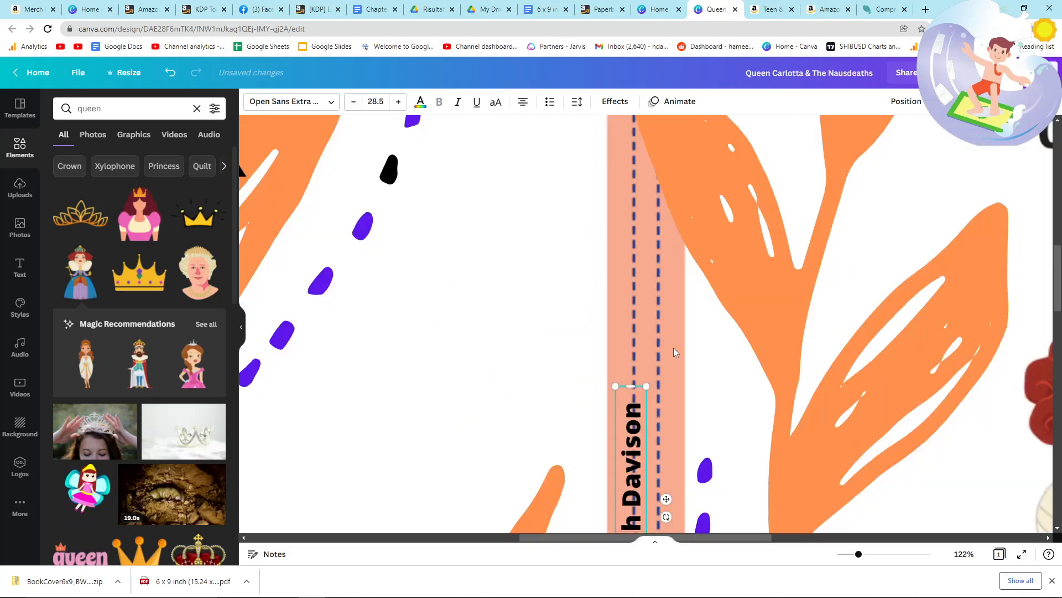
pyautogui.scroll(-3, 673, 358)
pyautogui.moveTo(664, 389); pyautogui.dragTo(677, 386)
pyautogui.moveTo(673, 388); pyautogui.dragTo(675, 388)
pyautogui.moveTo(628, 518); pyautogui.dragTo(637, 450)
pyautogui.moveTo(646, 336); pyautogui.dragTo(646, 345)
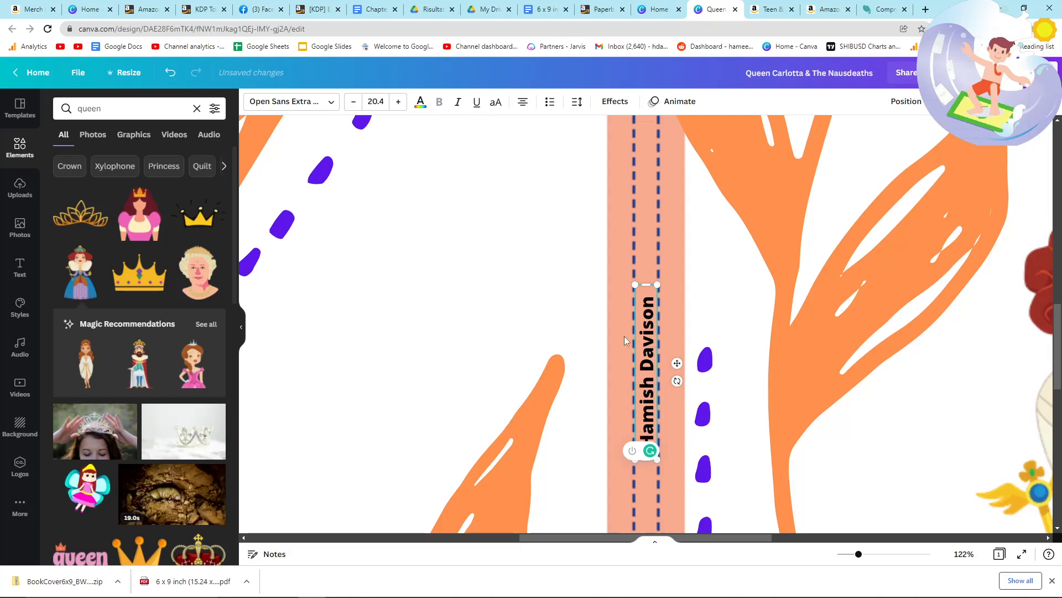
# Duplicate the author's name on the spine, place the copy above it and change it to "Queen Carlotta".
pyautogui.click(565, 334)
pyautogui.click(648, 353)
pyautogui.hotkey('ctrl', 'c')
pyautogui.hotkey('ctrl', 'v')
pyautogui.moveTo(666, 364); pyautogui.dragTo(652, 167)
pyautogui.doubleClick(645, 166)
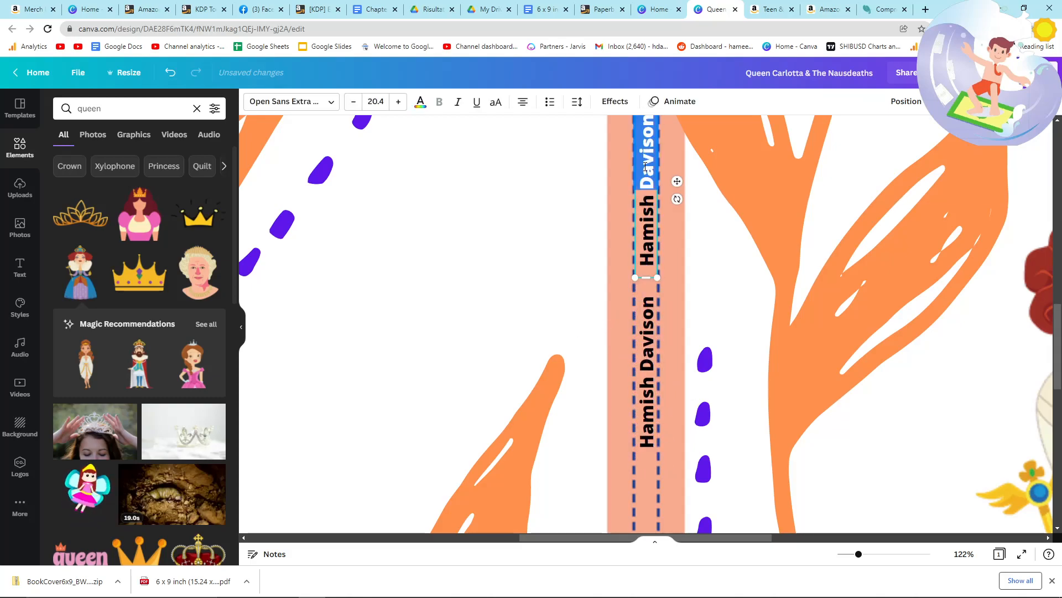
pyautogui.hotkey('ctrl', 'a')
pyautogui.write('Queen C')
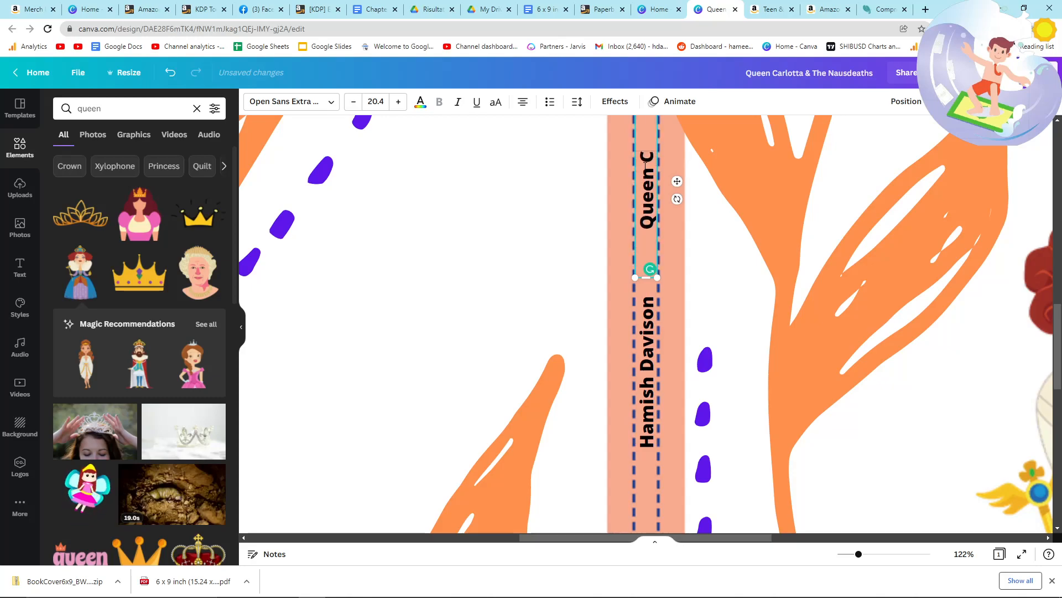
pyautogui.write('arlotta')
# Move the spine's "Queen Carlotta" text higher, leaving a gap above the author's name.
pyautogui.click(700, 186)
pyautogui.scroll(3, 702, 237)
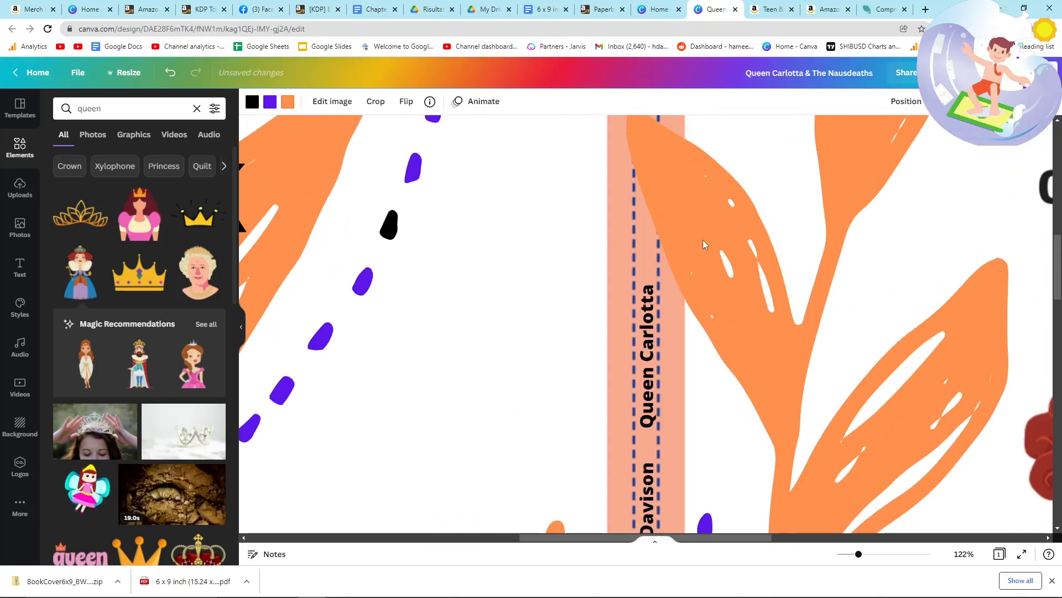
pyautogui.moveTo(639, 339); pyautogui.dragTo(645, 188)
pyautogui.scroll(-1, 719, 221)
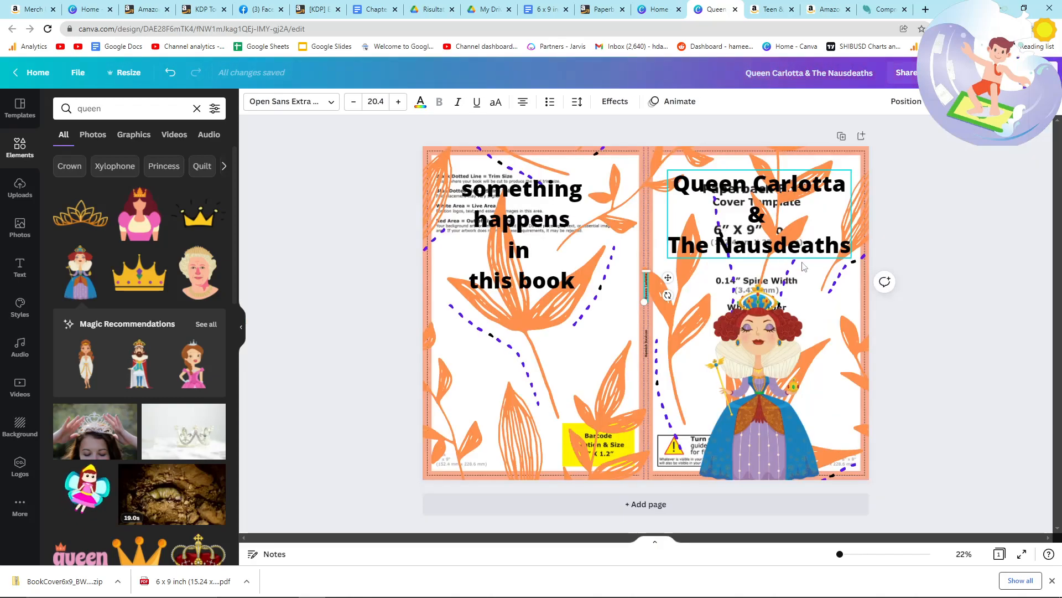
pyautogui.click(393, 292)
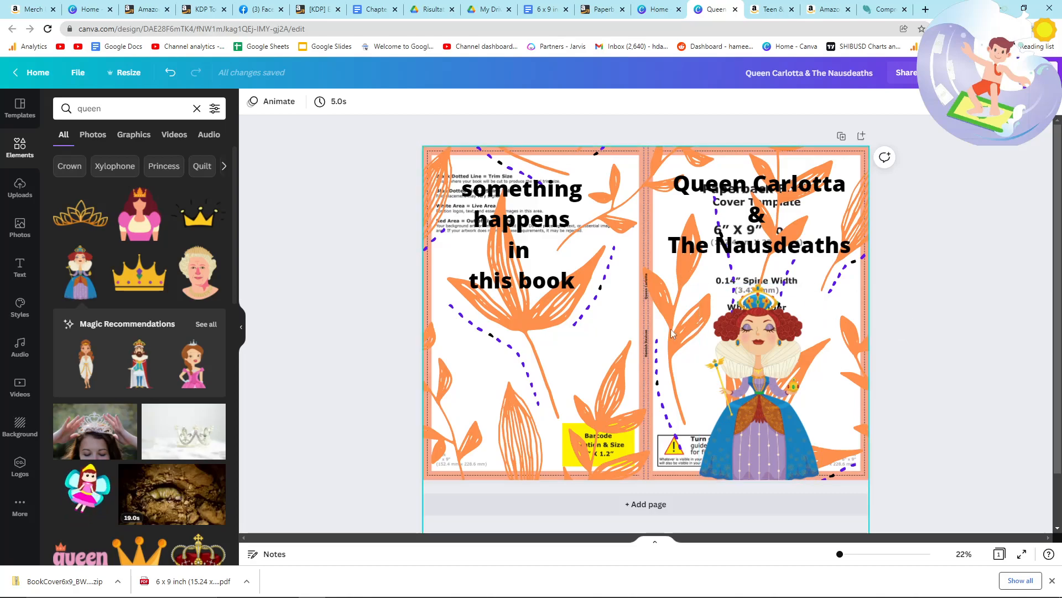
# Set the cover's orange leaf pattern to a transparency value of about 80.
pyautogui.click(498, 372)
pyautogui.click(963, 102)
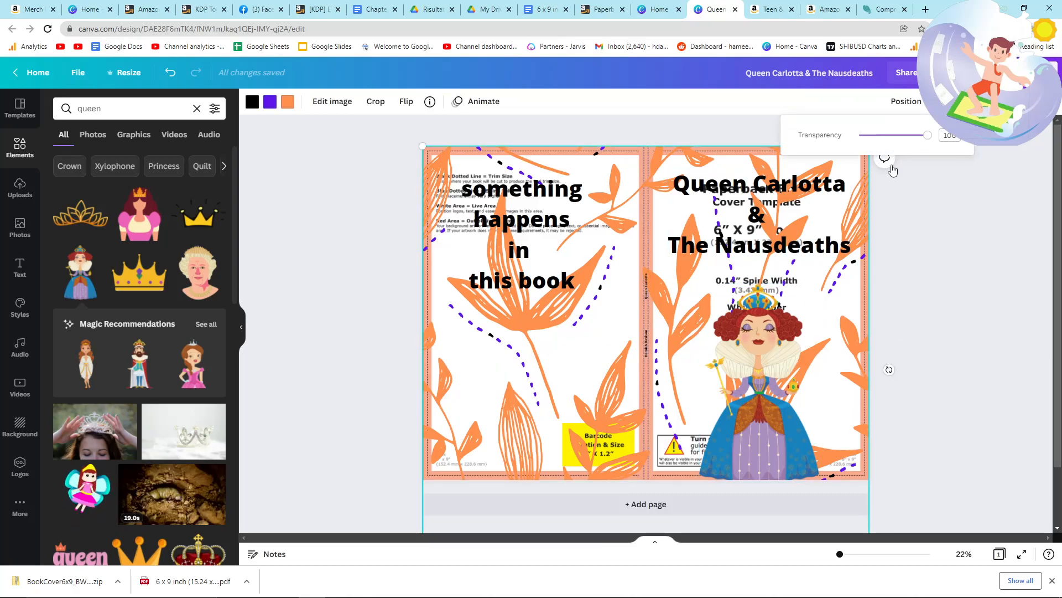
pyautogui.moveTo(928, 142); pyautogui.dragTo(917, 144)
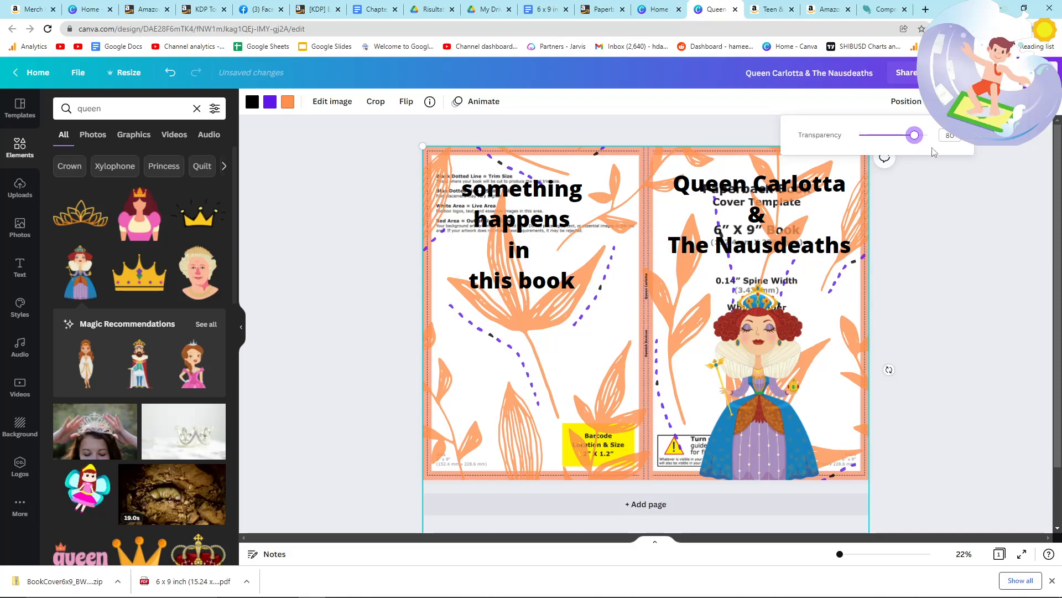
pyautogui.click(913, 242)
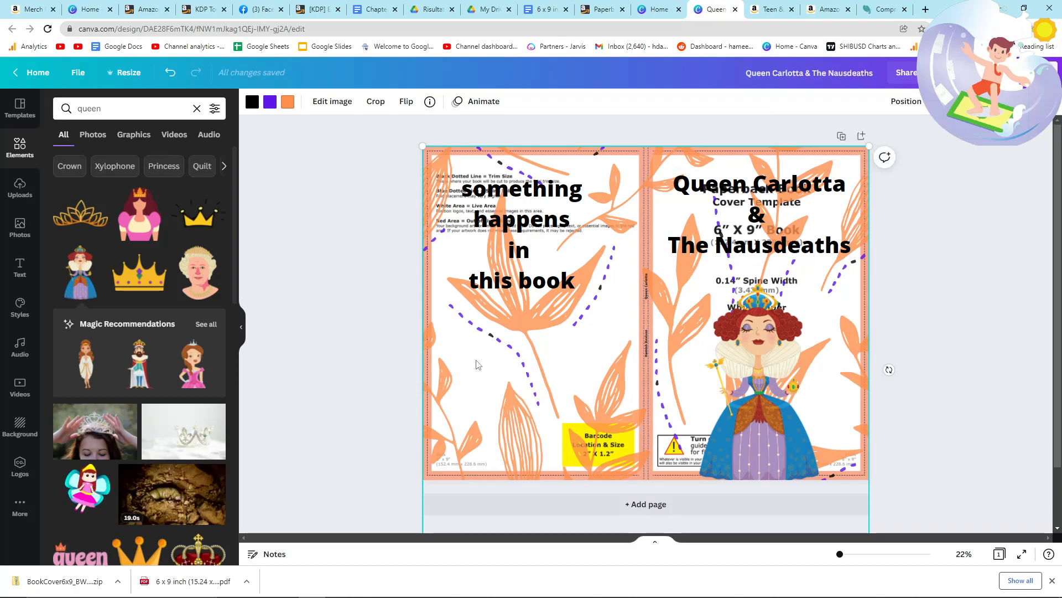
# Remove the leaf pattern from the cover and fill the whole page with the single-image landscape grid.
pyautogui.press('Delete')
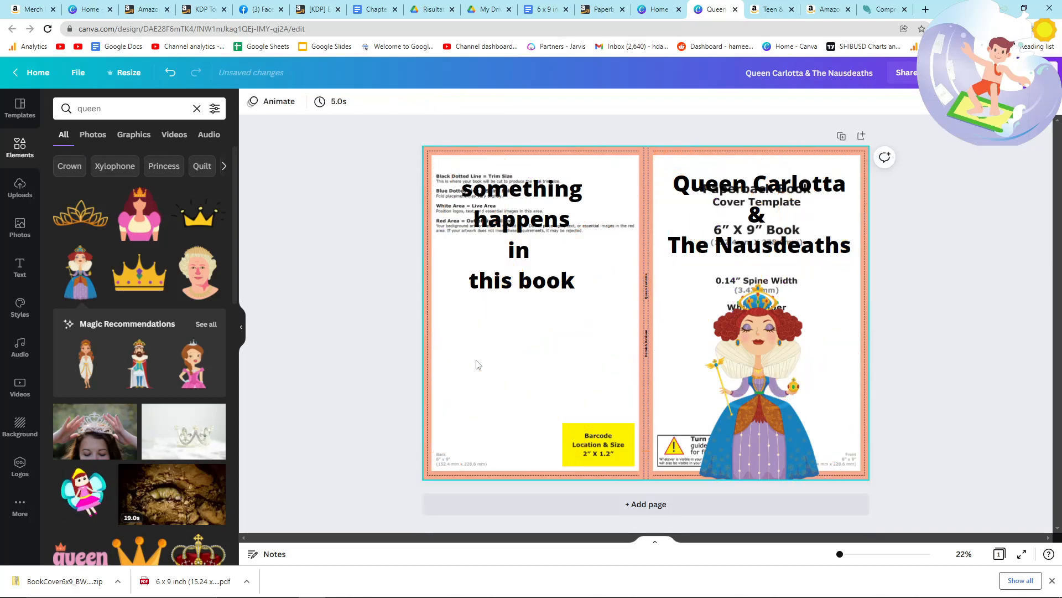
pyautogui.click(22, 194)
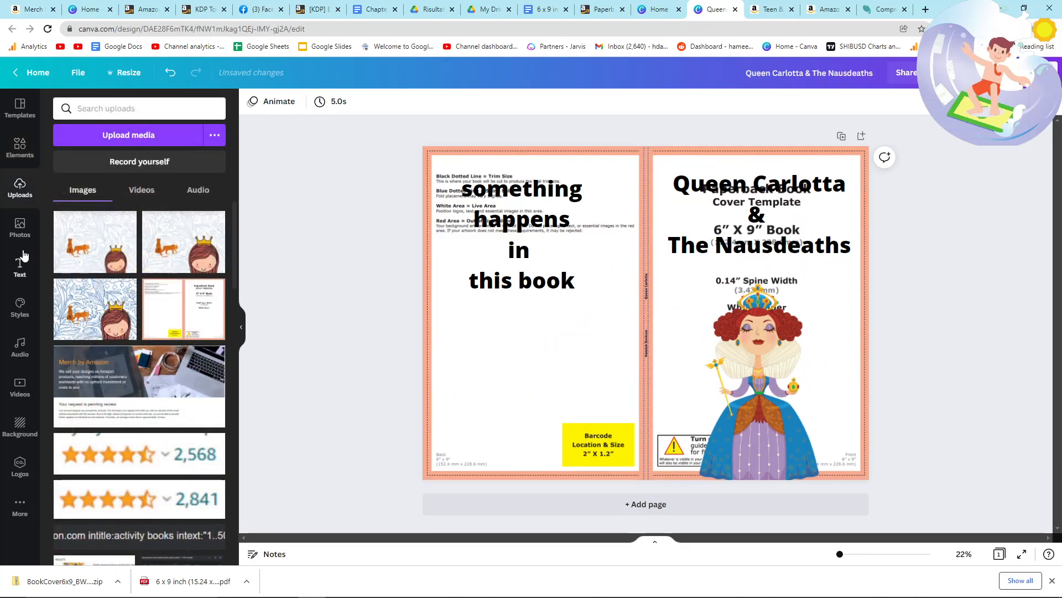
pyautogui.click(20, 149)
pyautogui.click(98, 108)
pyautogui.click(196, 108)
pyautogui.scroll(-5, 124, 344)
pyautogui.scroll(-3, 125, 347)
pyautogui.moveTo(86, 513); pyautogui.dragTo(504, 353)
# Paste the leaf pattern over the landscape background and try shifting it across the page.
pyautogui.click(371, 239)
pyautogui.hotkey('ctrl', 'v')
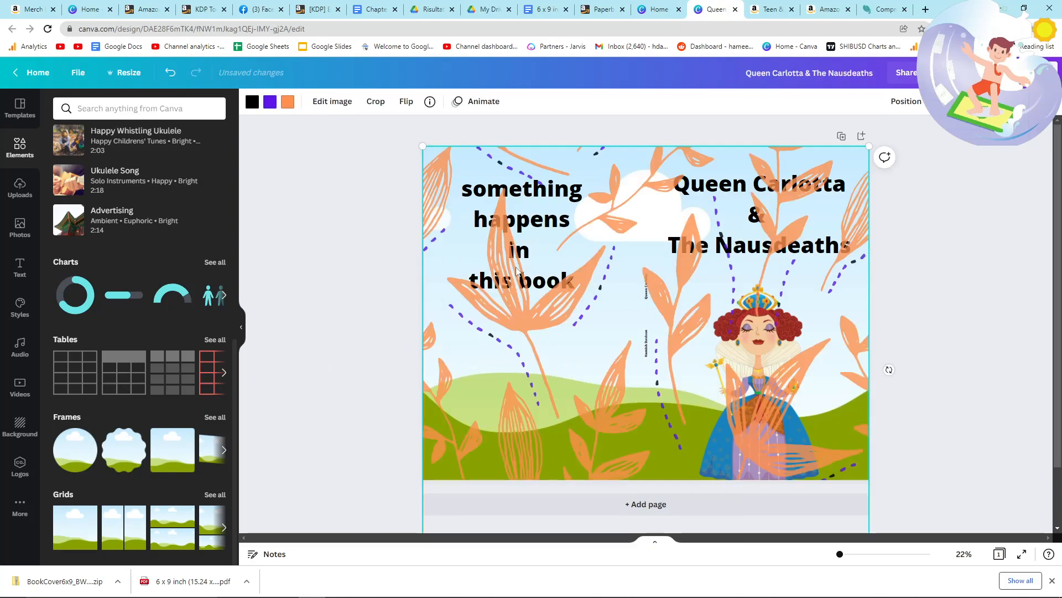
pyautogui.moveTo(505, 316)
pyautogui.mouseDown()
pyautogui.moveTo(516, 317)
pyautogui.moveTo(506, 317)
pyautogui.mouseUp()
pyautogui.click(994, 355)
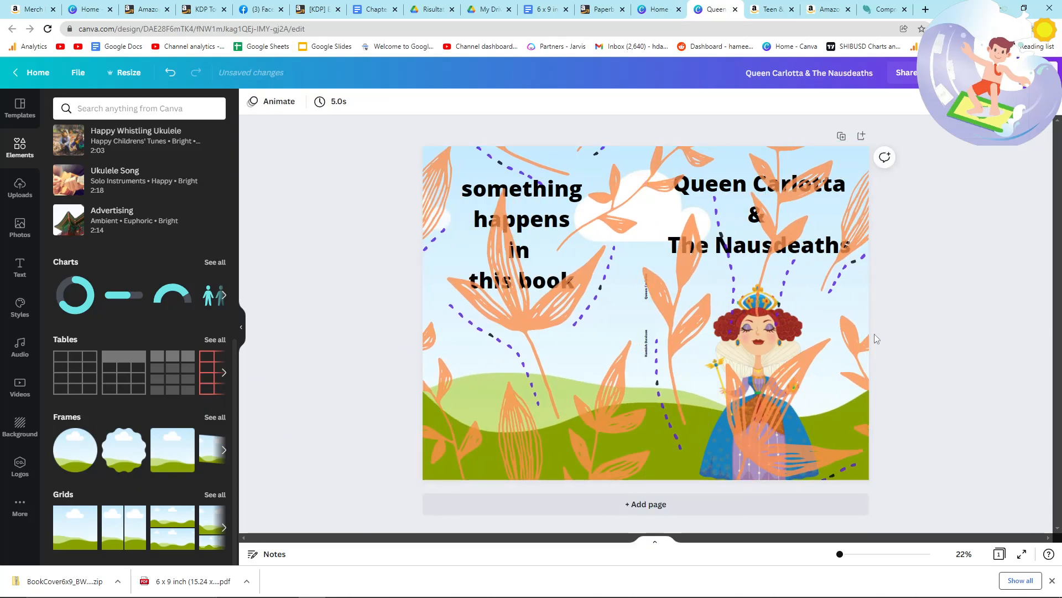
pyautogui.moveTo(457, 185); pyautogui.dragTo(434, 223)
pyautogui.moveTo(398, 182); pyautogui.dragTo(521, 226)
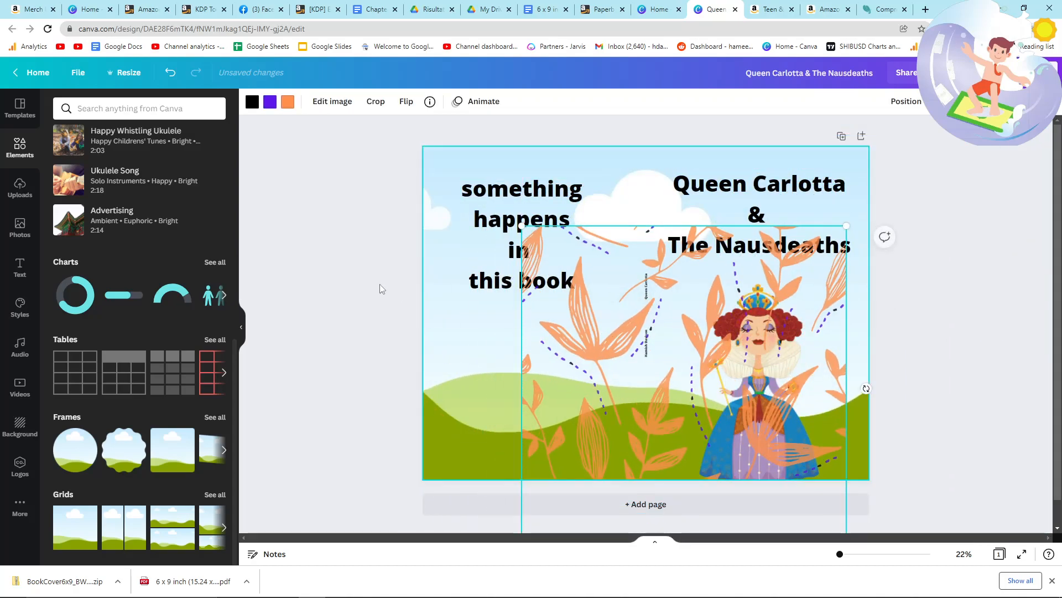
pyautogui.click(397, 289)
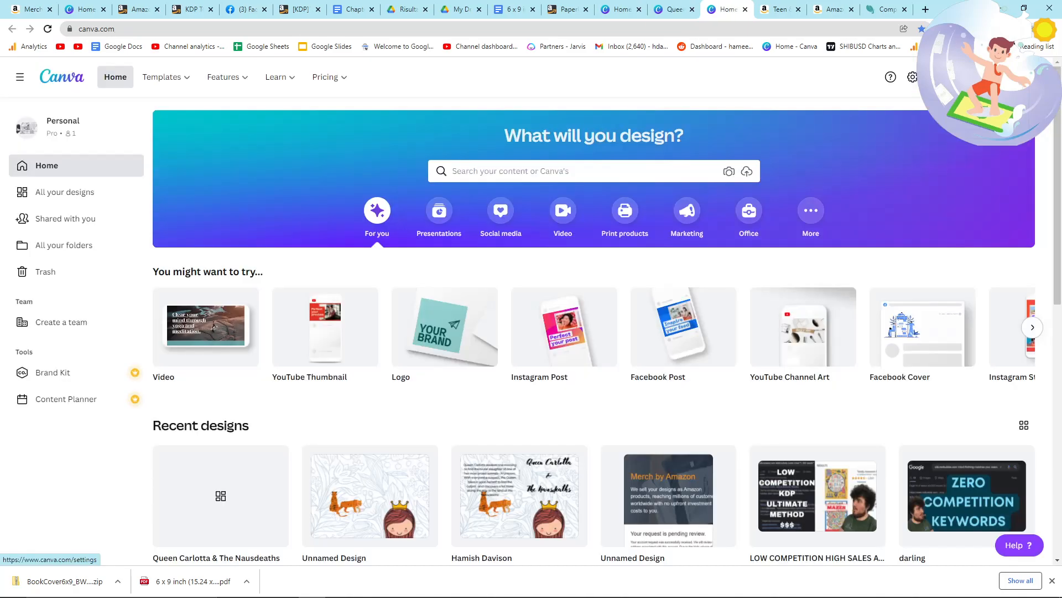
# Create a blank custom-size design of 3716 × 2775 px and put the cover design's browser tab beside it.
pyautogui.click(963, 77)
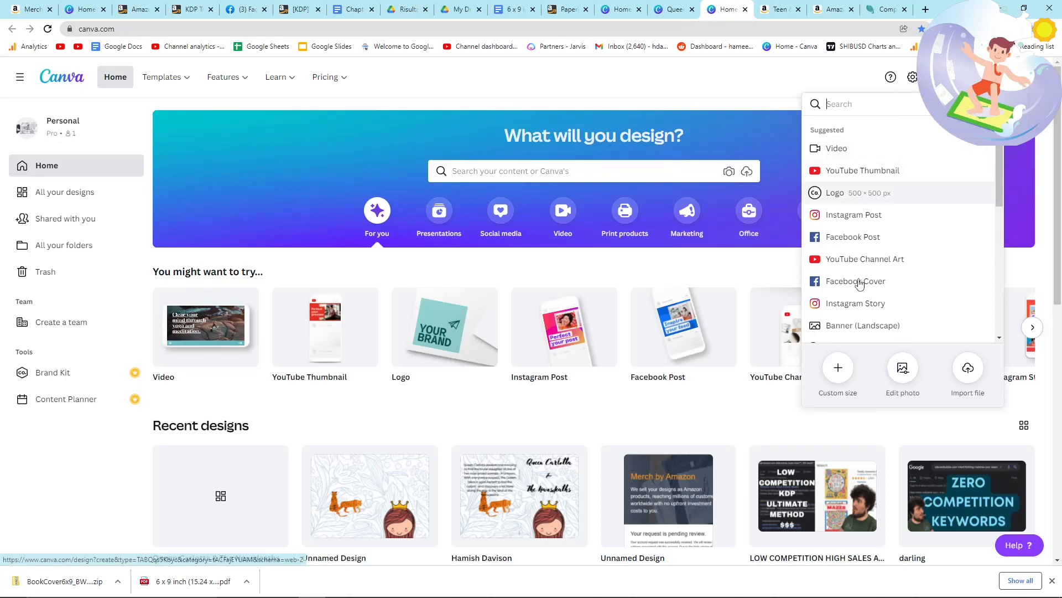
pyautogui.click(838, 368)
pyautogui.click(872, 230)
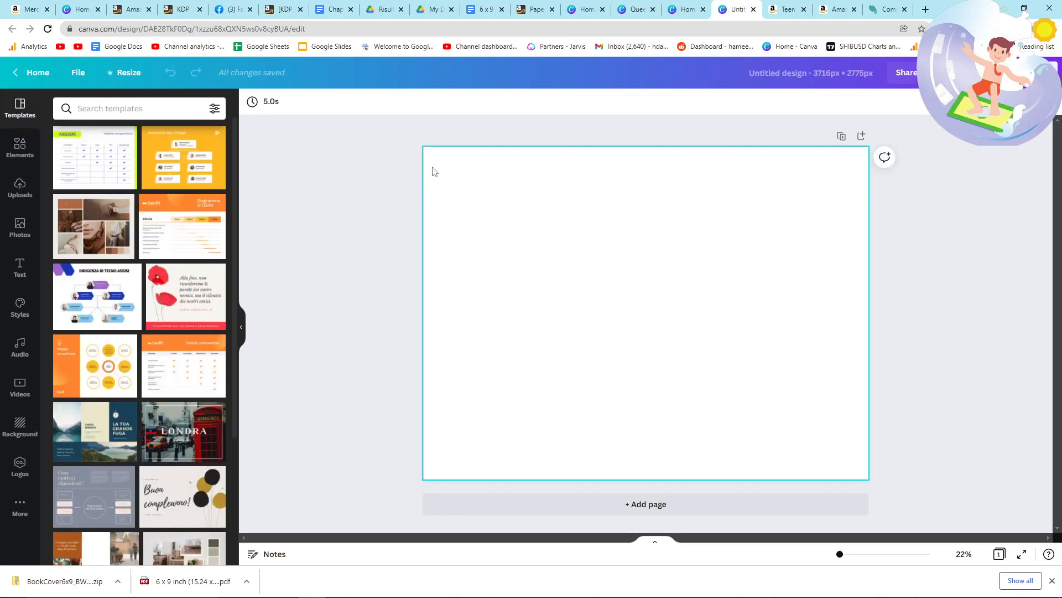
pyautogui.click(691, 7)
pyautogui.moveTo(640, 8); pyautogui.dragTo(690, 16)
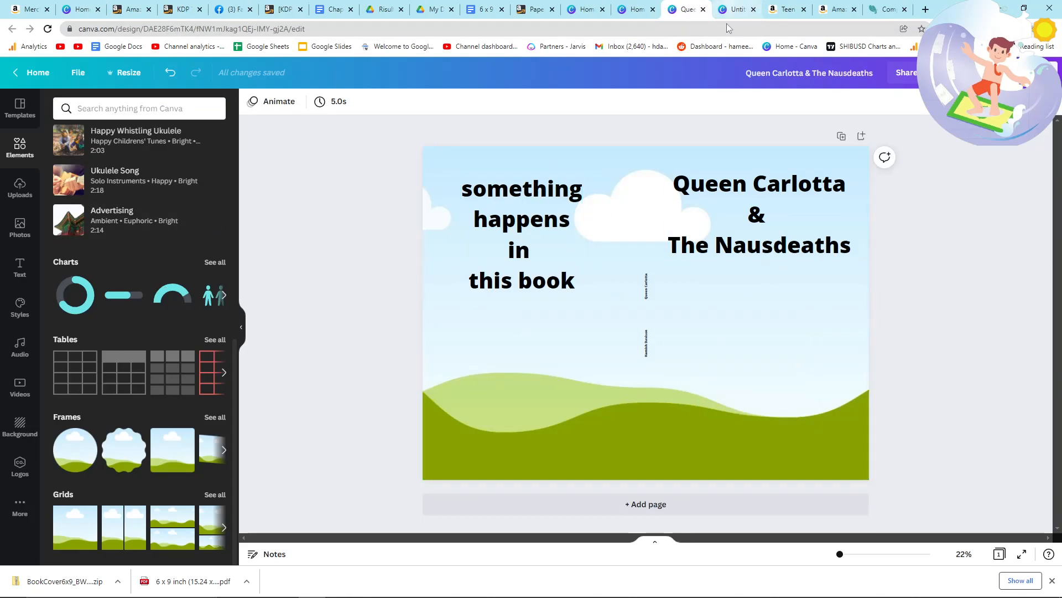
# Replace the queen in the new design with the cover's landscape background and all its texts.
pyautogui.click(730, 9)
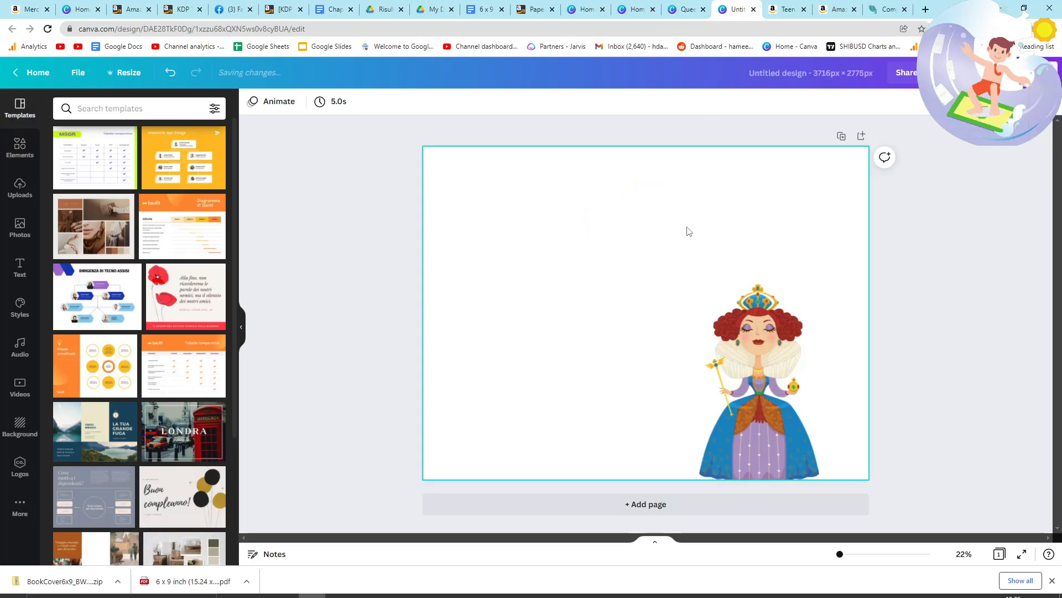
pyautogui.click(731, 347)
pyautogui.press('Delete')
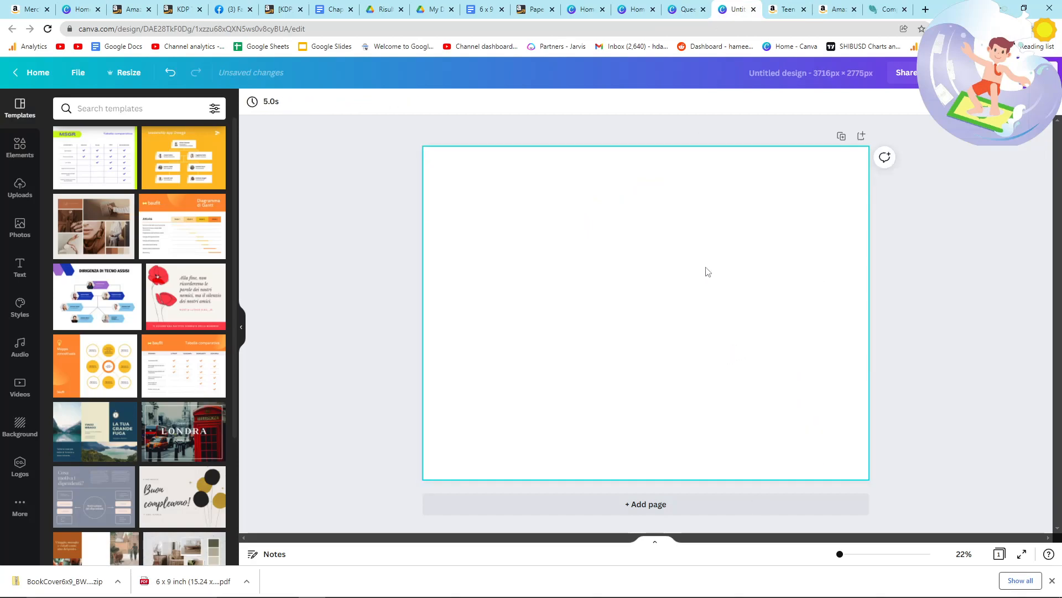
pyautogui.hotkey('ctrl', 'v')
pyautogui.click(941, 327)
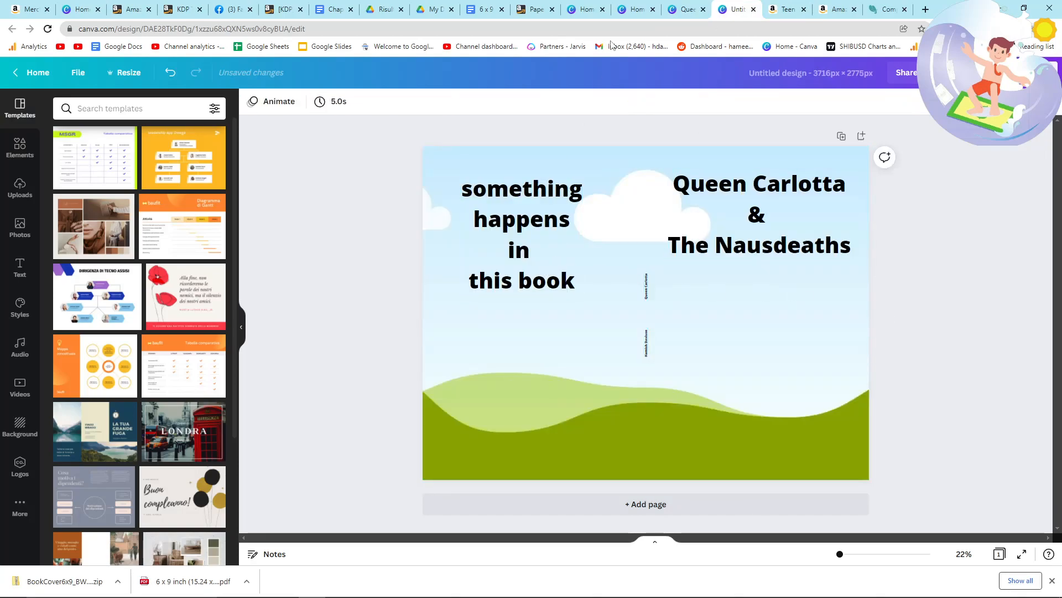
# Copy the queen from the cover design into the new design and place her below the title.
pyautogui.click(673, 3)
pyautogui.click(755, 337)
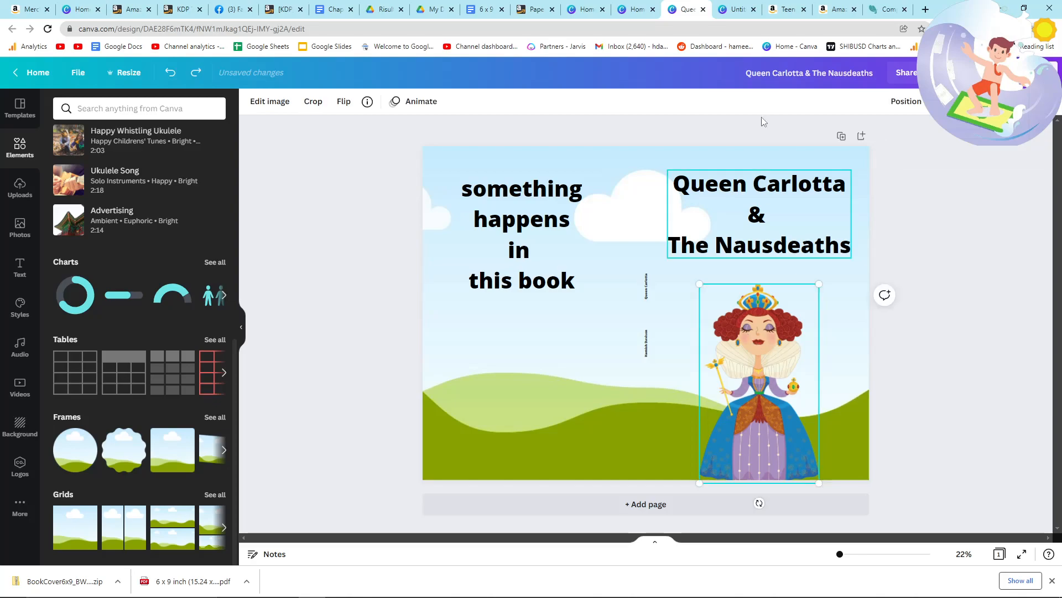
pyautogui.click(743, 5)
pyautogui.hotkey('ctrl', 'v')
pyautogui.moveTo(758, 385); pyautogui.dragTo(761, 377)
pyautogui.click(927, 384)
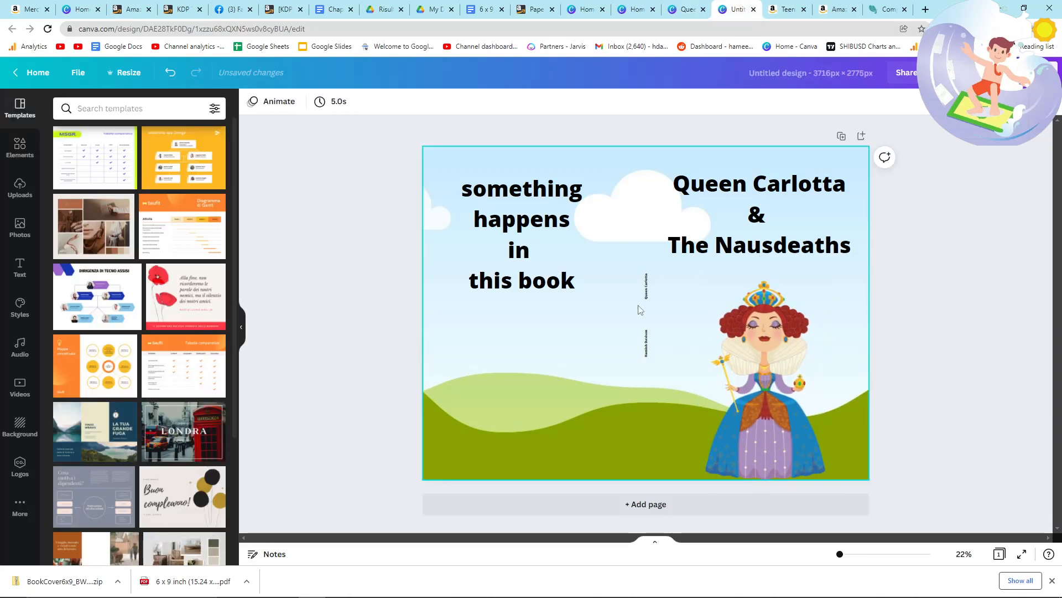
# Delete both spine texts and the back cover text from the new design.
pyautogui.click(647, 292)
pyautogui.press('Delete')
pyautogui.click(649, 347)
pyautogui.click(647, 345)
pyautogui.press('Delete')
pyautogui.click(560, 283)
pyautogui.press('Delete')
pyautogui.click(671, 243)
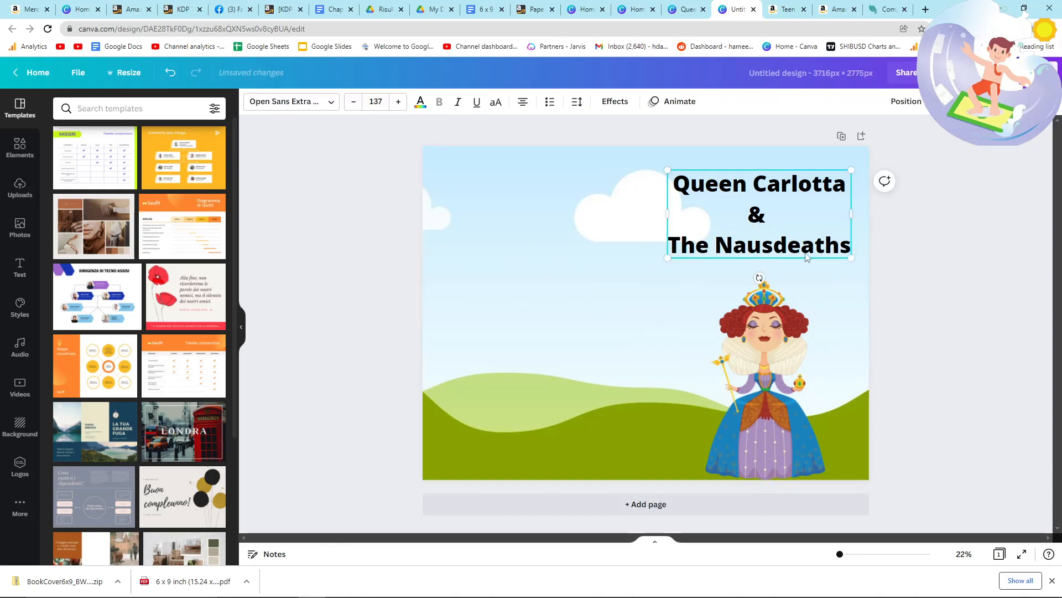
pyautogui.click(985, 278)
# Delete the landscape background and enlarge the recently used leaf pattern to cover the whole page.
pyautogui.click(20, 147)
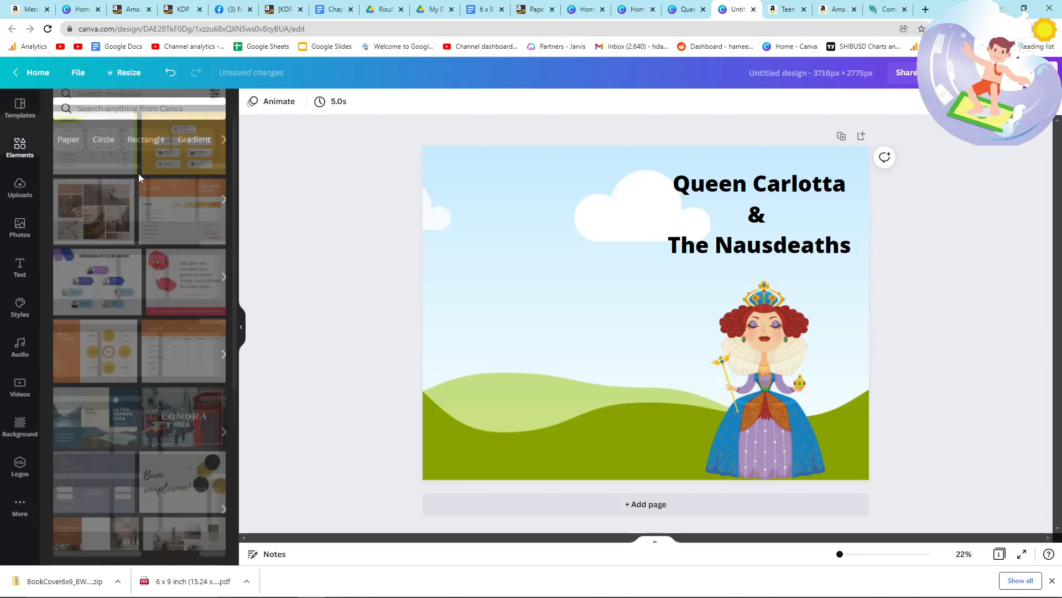
pyautogui.click(493, 325)
pyautogui.press('Delete')
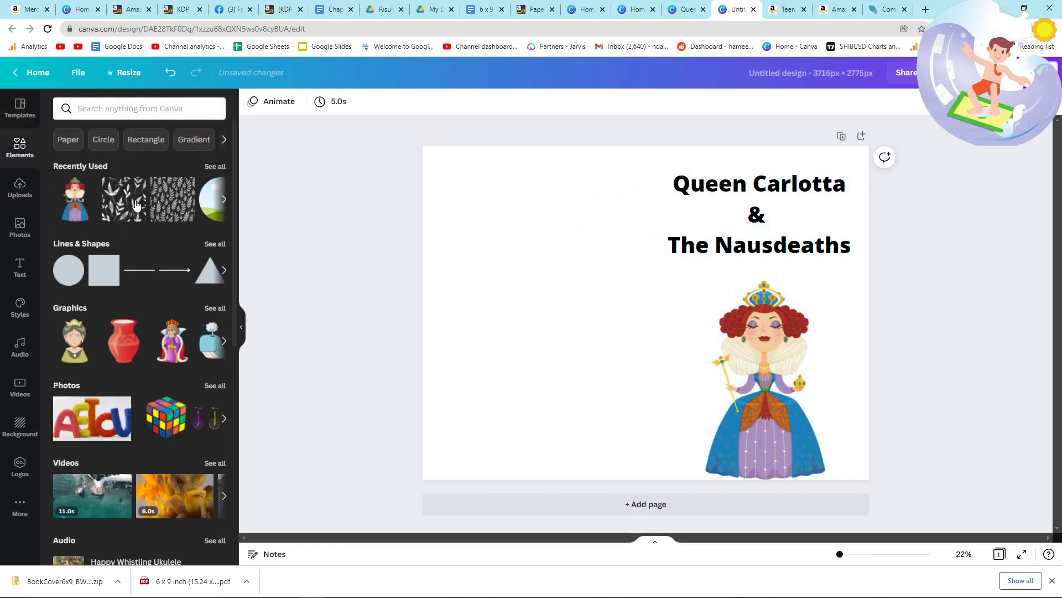
pyautogui.moveTo(137, 206); pyautogui.dragTo(354, 207)
pyautogui.moveTo(462, 206); pyautogui.dragTo(499, 234)
pyautogui.moveTo(556, 282); pyautogui.dragTo(952, 510)
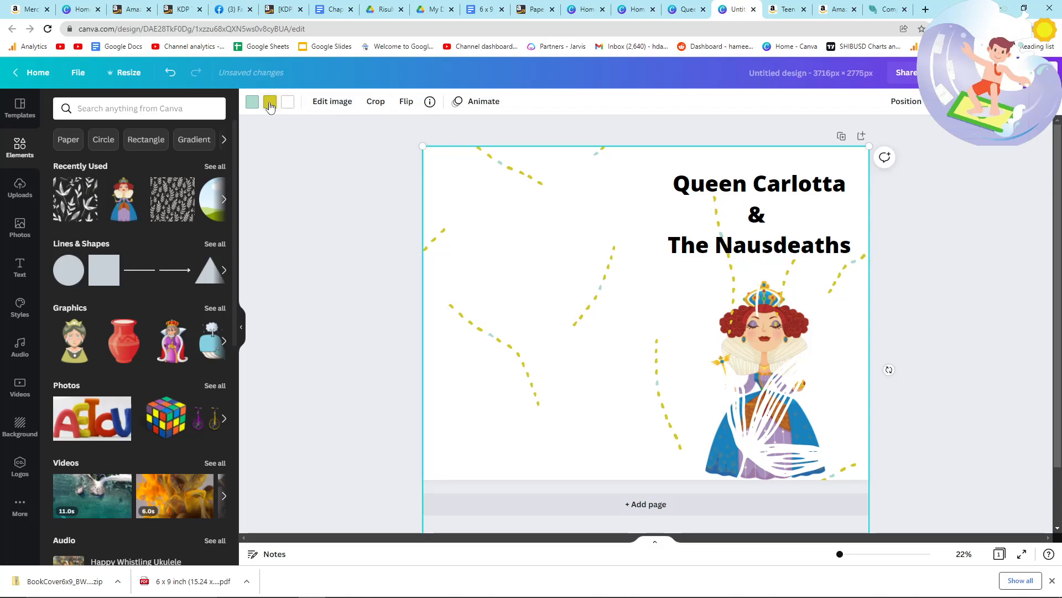
# Recolour the pattern's white leaves violet and make the pattern partly transparent.
pyautogui.click(288, 102)
pyautogui.click(213, 331)
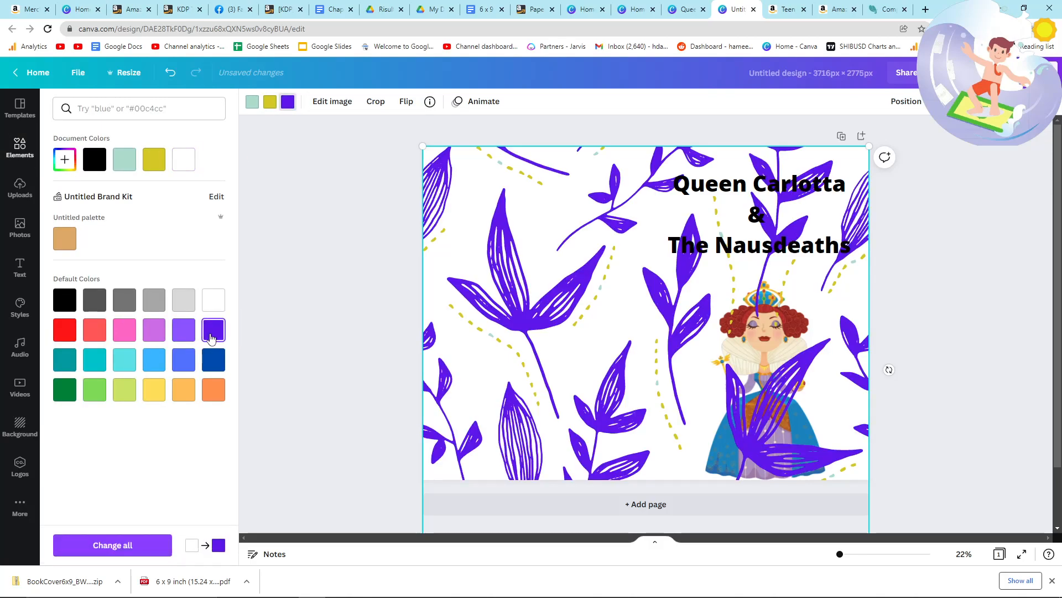
pyautogui.click(581, 292)
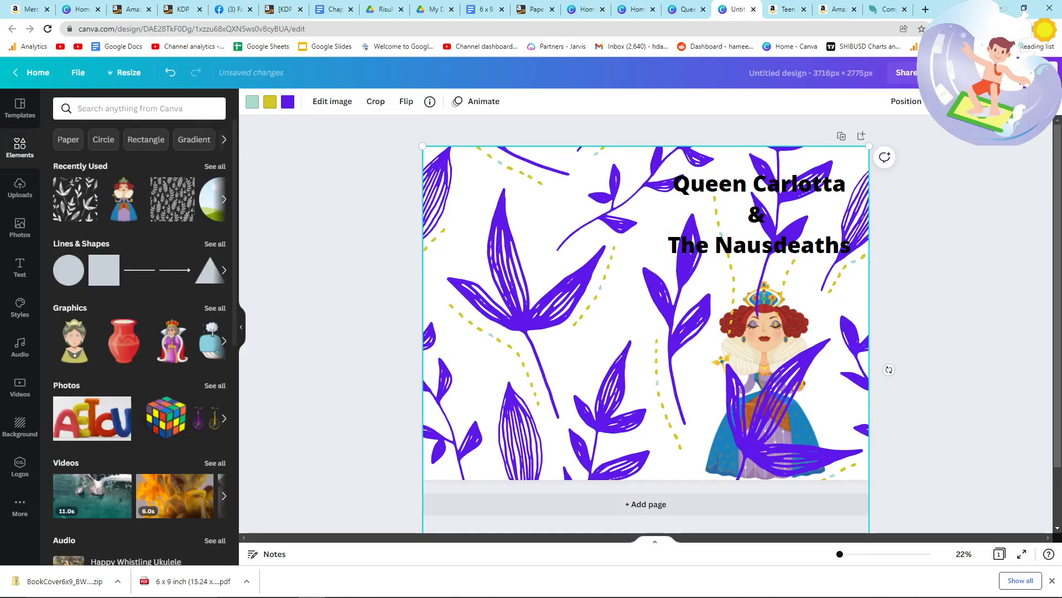
pyautogui.click(964, 102)
pyautogui.moveTo(930, 138); pyautogui.dragTo(906, 138)
pyautogui.click(976, 273)
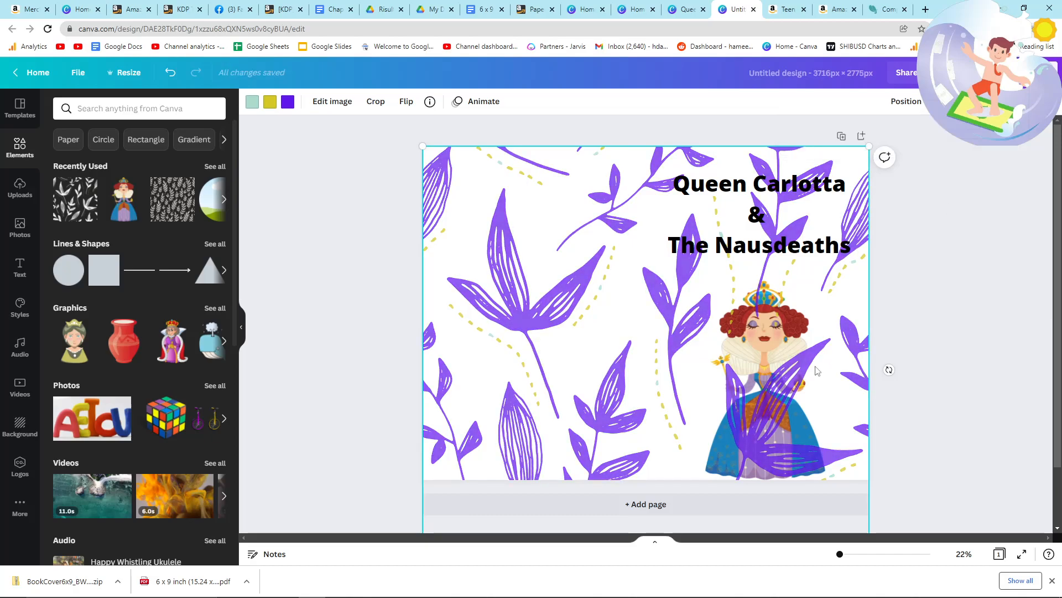
# Send the leaf pattern behind the queen and move her down until her dress runs past the page's lower edge.
pyautogui.rightClick(663, 360)
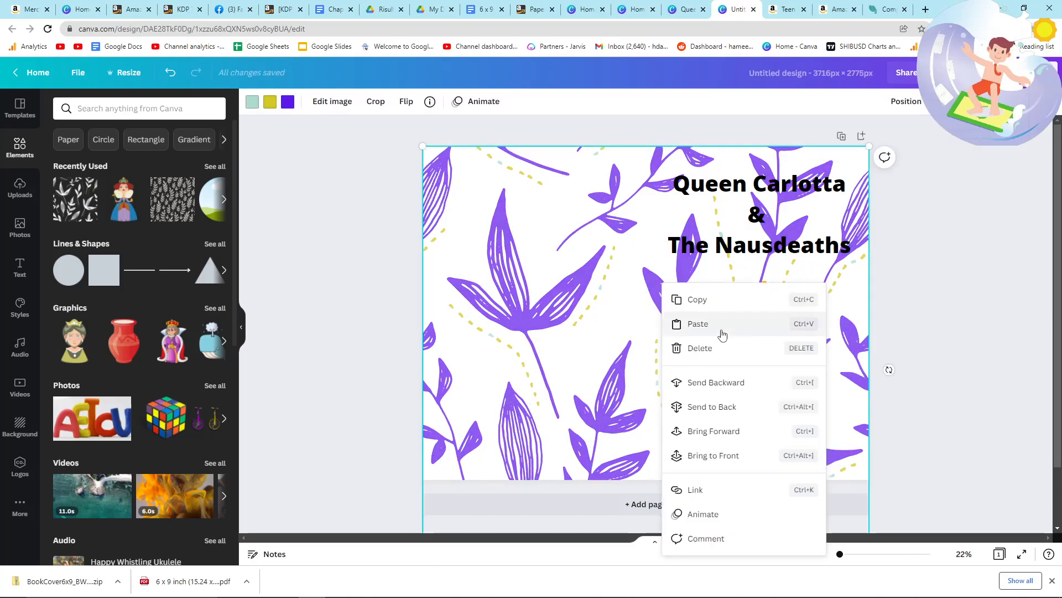
pyautogui.click(730, 390)
pyautogui.click(977, 379)
pyautogui.click(783, 464)
pyautogui.moveTo(782, 463); pyautogui.dragTo(780, 476)
pyautogui.click(921, 388)
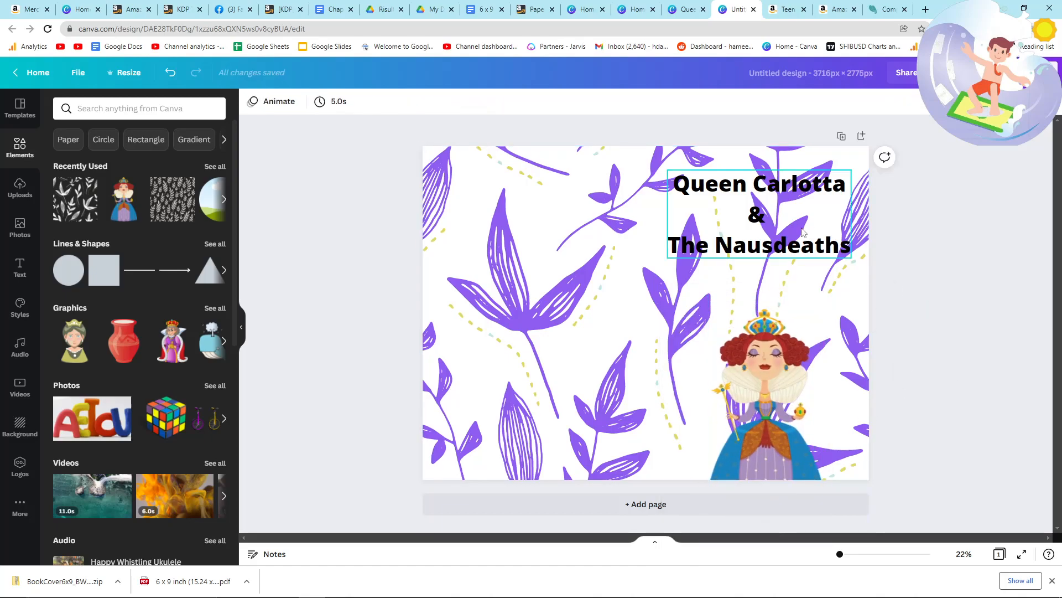
# Delete the title from the new design and start downloading the artwork.
pyautogui.click(803, 233)
pyautogui.press('Delete')
pyautogui.click(1022, 73)
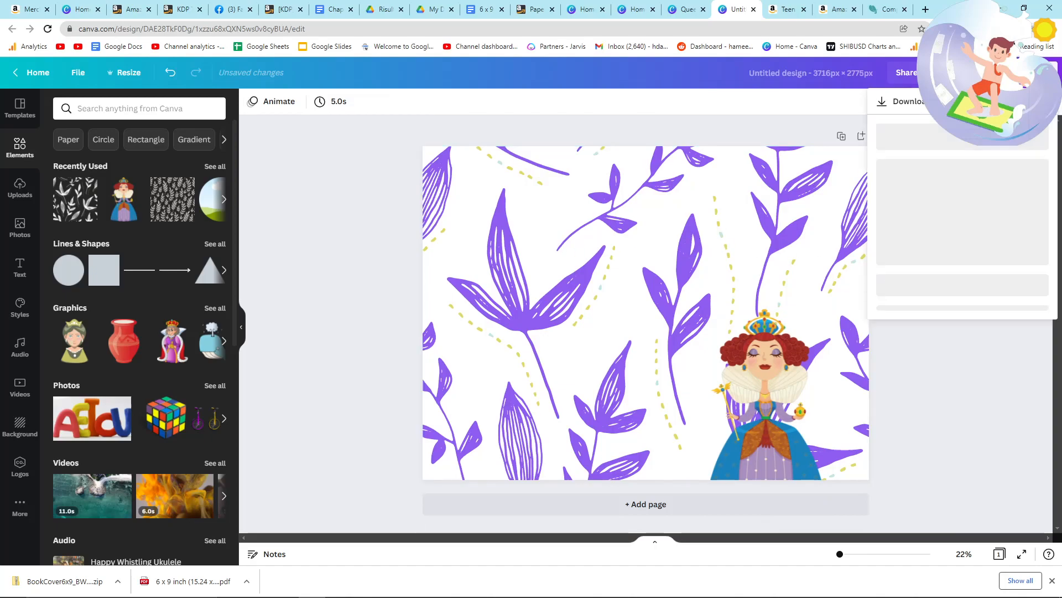
pyautogui.click(960, 288)
# Delete the queen from the original cover design and save the downloaded artwork as the PNG image "Untitled design (9)".
pyautogui.click(687, 9)
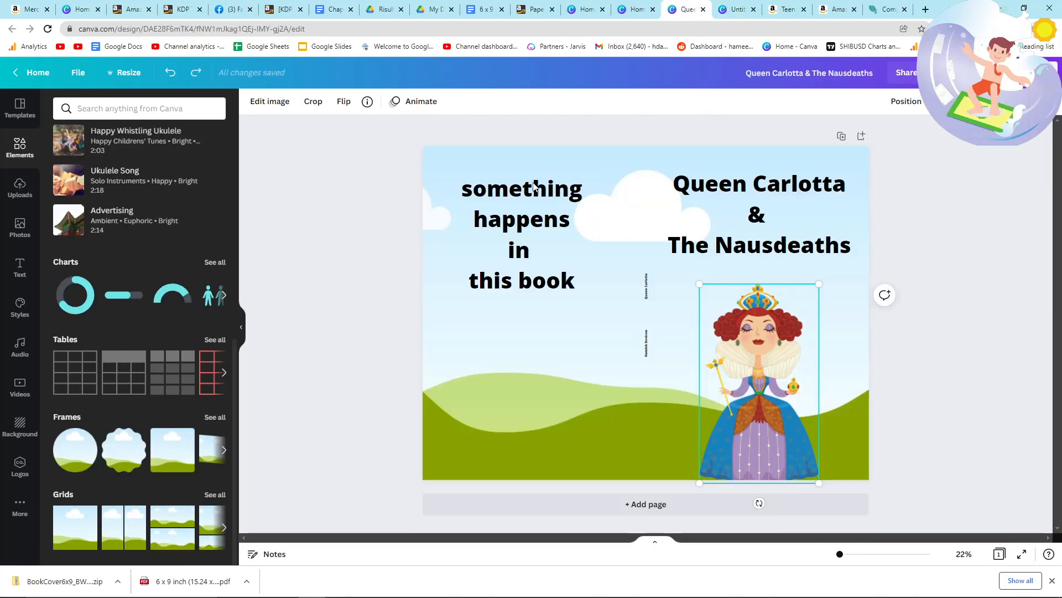
pyautogui.click(363, 199)
pyautogui.click(732, 348)
pyautogui.press('Delete')
pyautogui.click(339, 272)
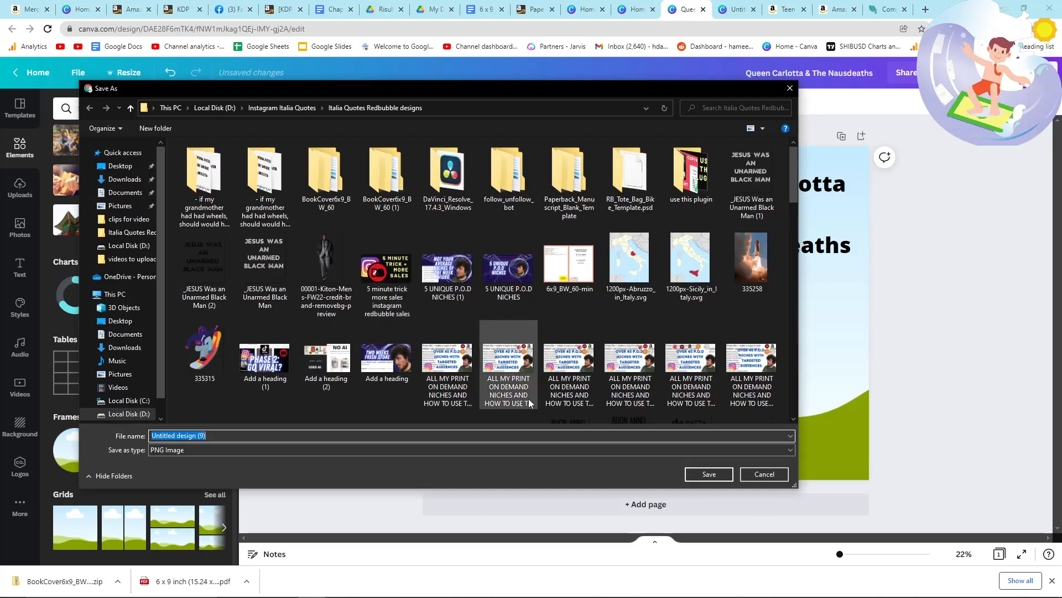
pyautogui.click(711, 476)
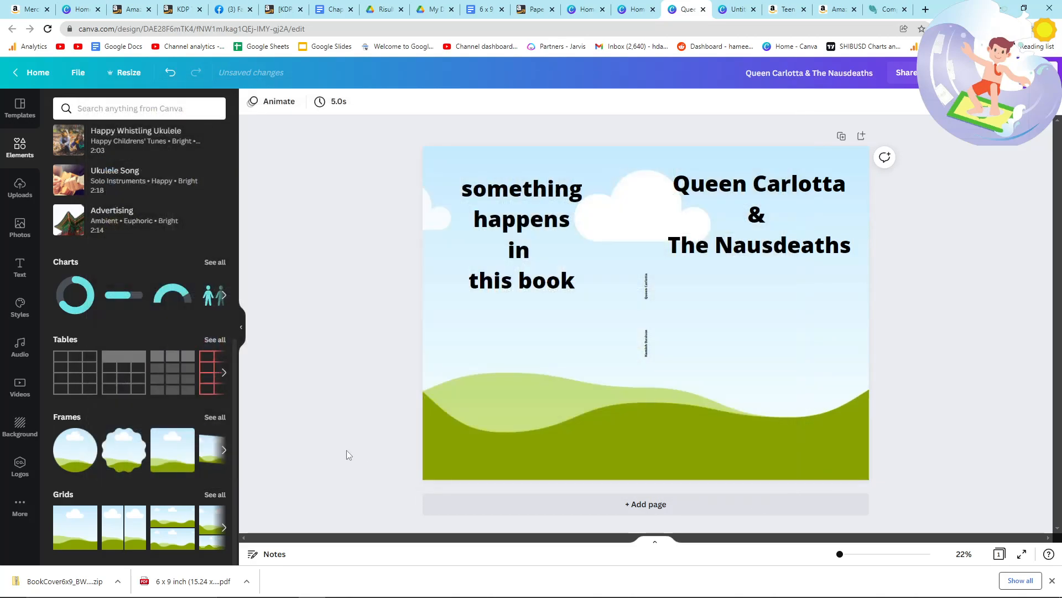
# Place the saved image "Untitled design (9)" as the full-page background of the cover design.
pyautogui.moveTo(63, 589); pyautogui.dragTo(461, 338)
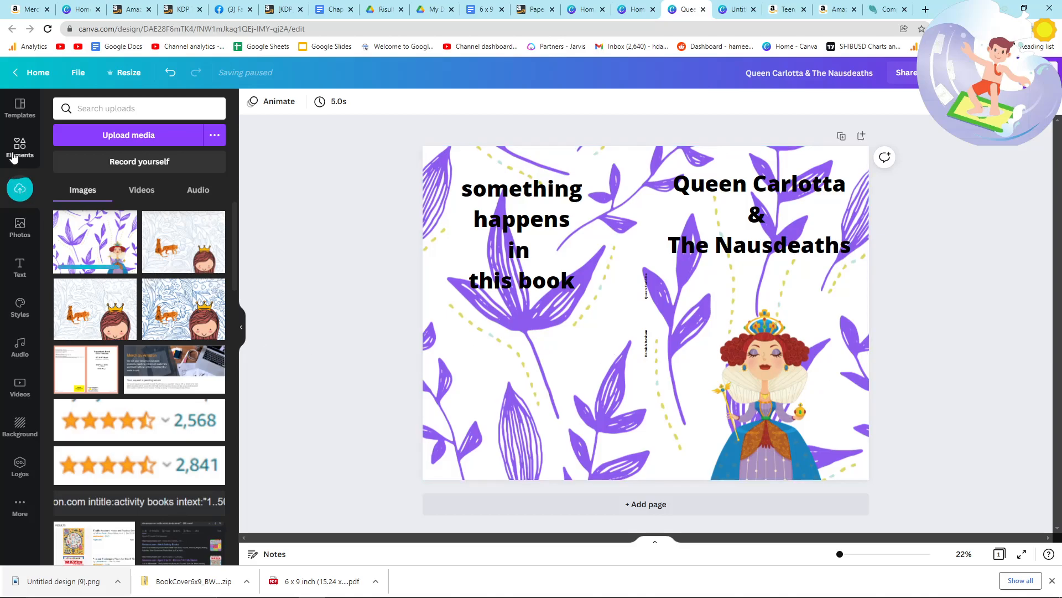
pyautogui.click(14, 157)
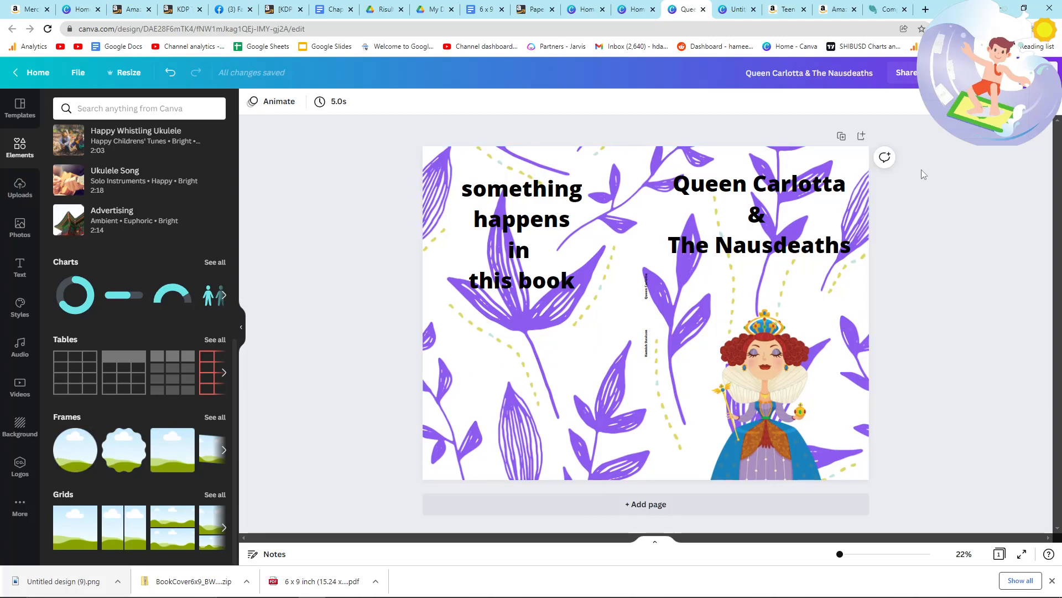
pyautogui.click(1012, 73)
pyautogui.click(930, 292)
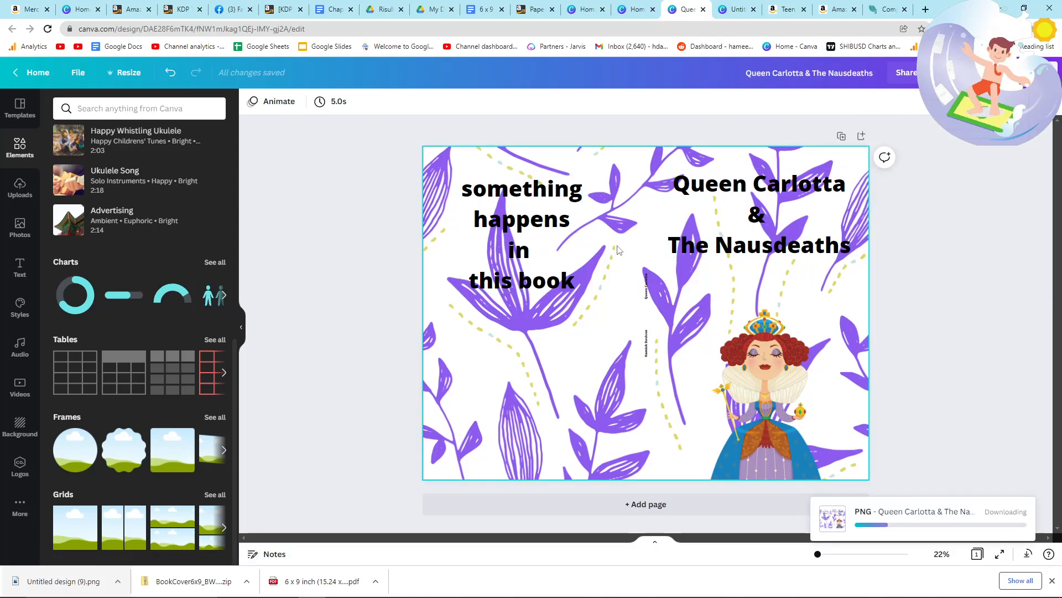
pyautogui.click(829, 520)
# Download the cover design as PDF Print and save it as "Queen Carlotta & The Nausdeaths".
pyautogui.click(996, 73)
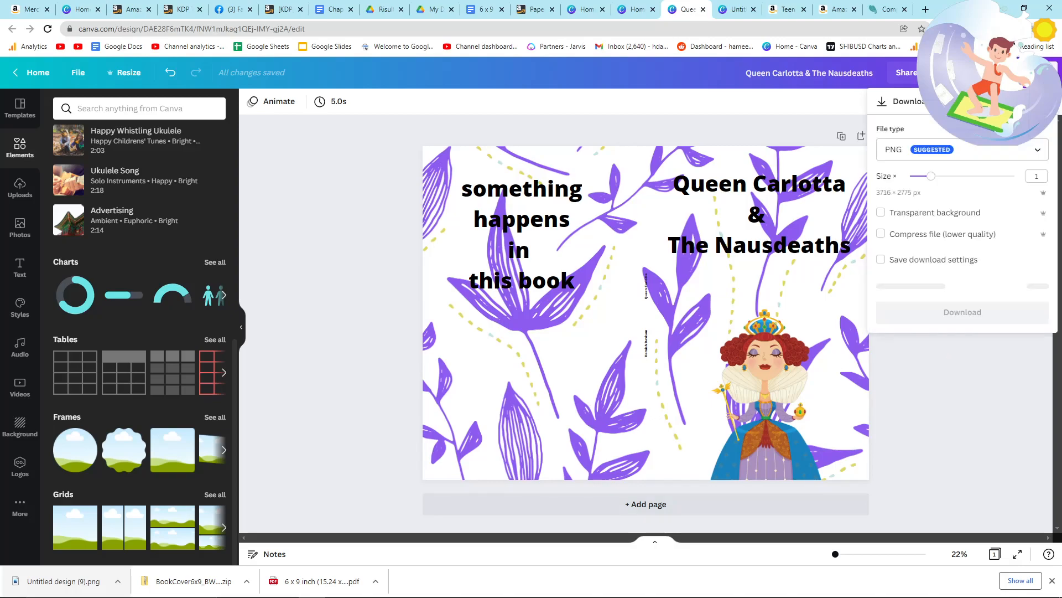
pyautogui.click(920, 153)
pyautogui.click(932, 263)
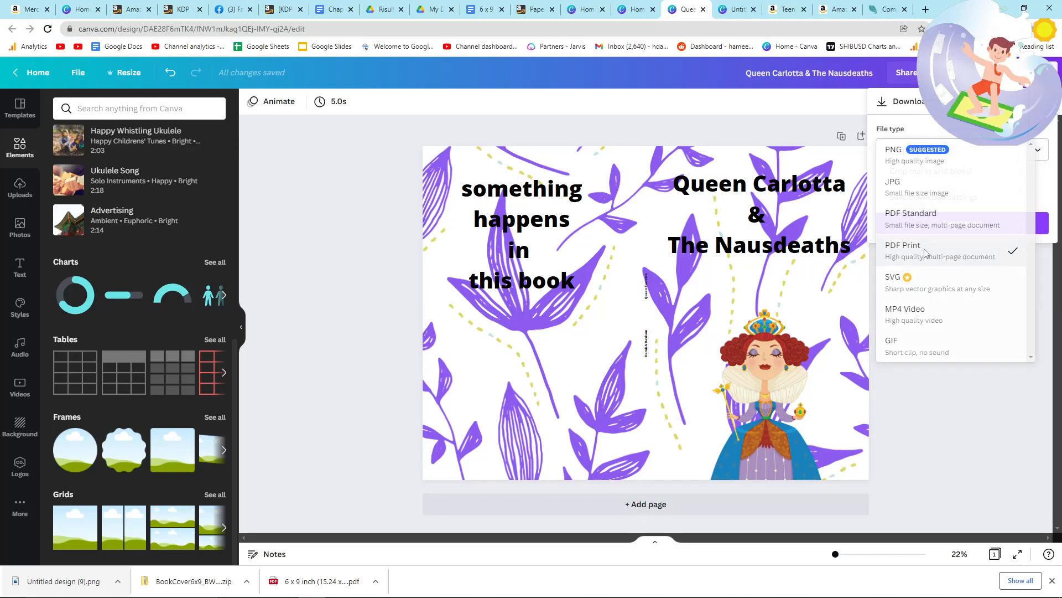
pyautogui.click(942, 227)
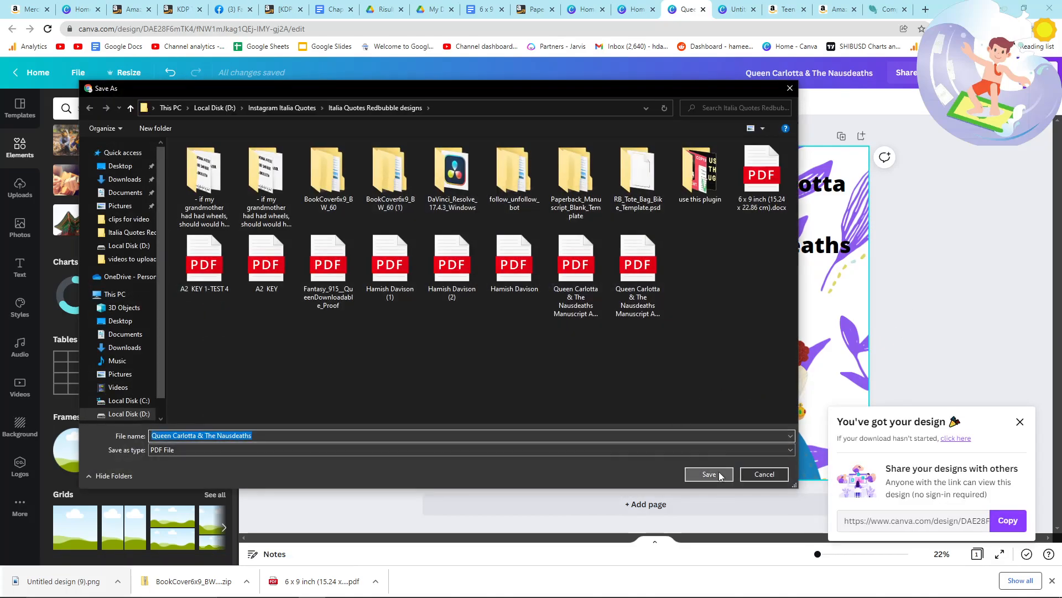
pyautogui.click(721, 477)
# Switch to the KDP paperback setup and launch Cover Creator.
pyautogui.click(284, 10)
pyautogui.click(507, 235)
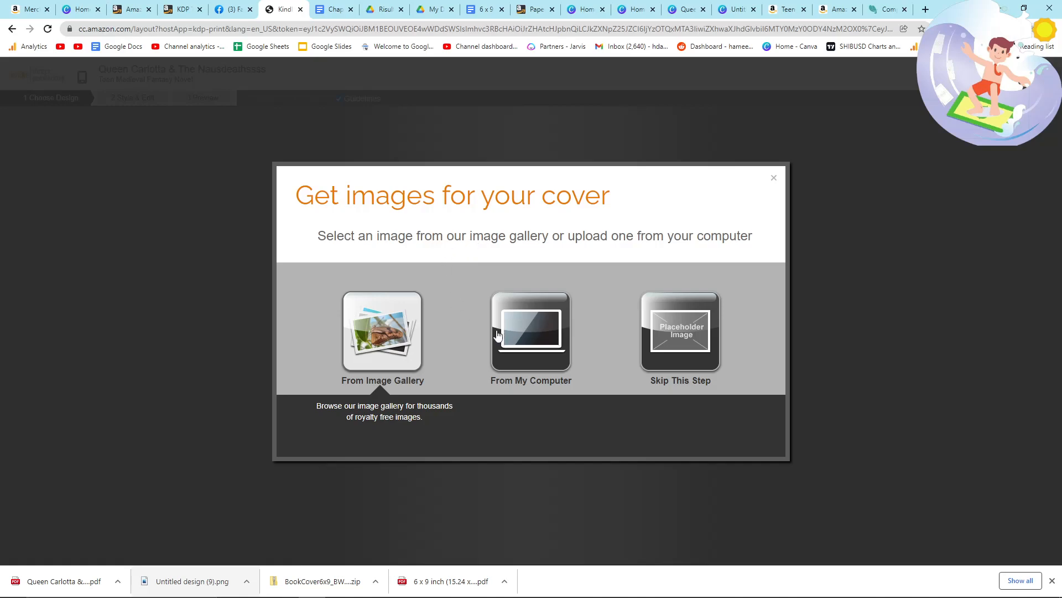
pyautogui.click(525, 324)
pyautogui.click(451, 275)
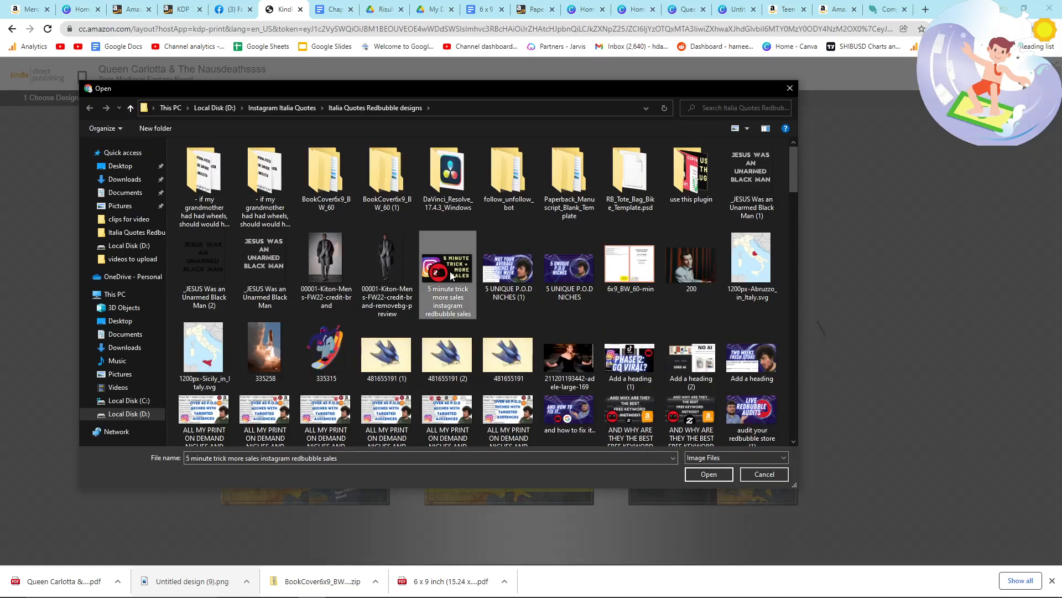
pyautogui.click(509, 176)
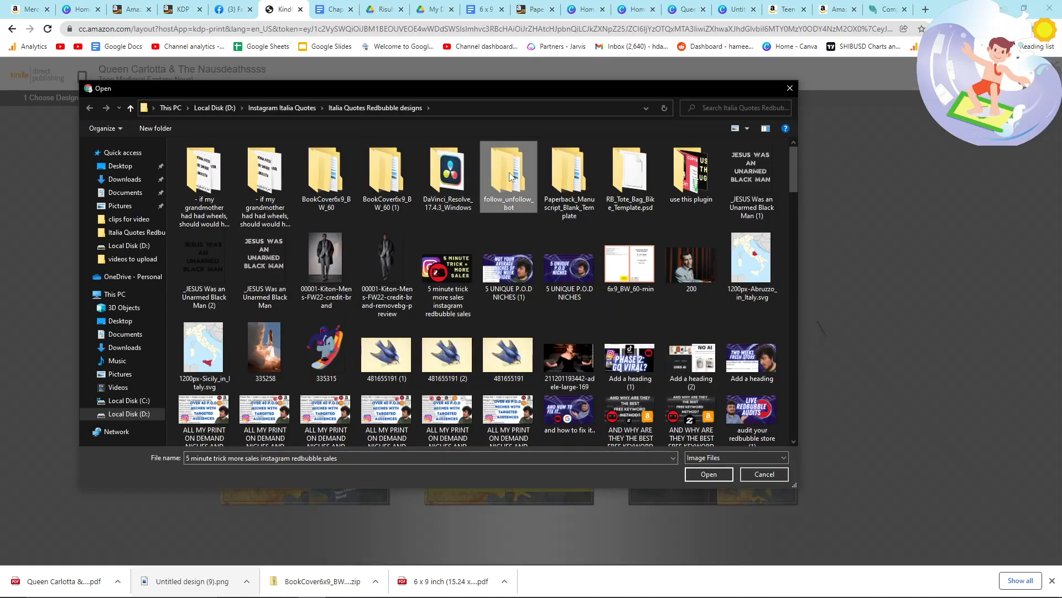
pyautogui.scroll(-10, 498, 249)
pyautogui.click(457, 368)
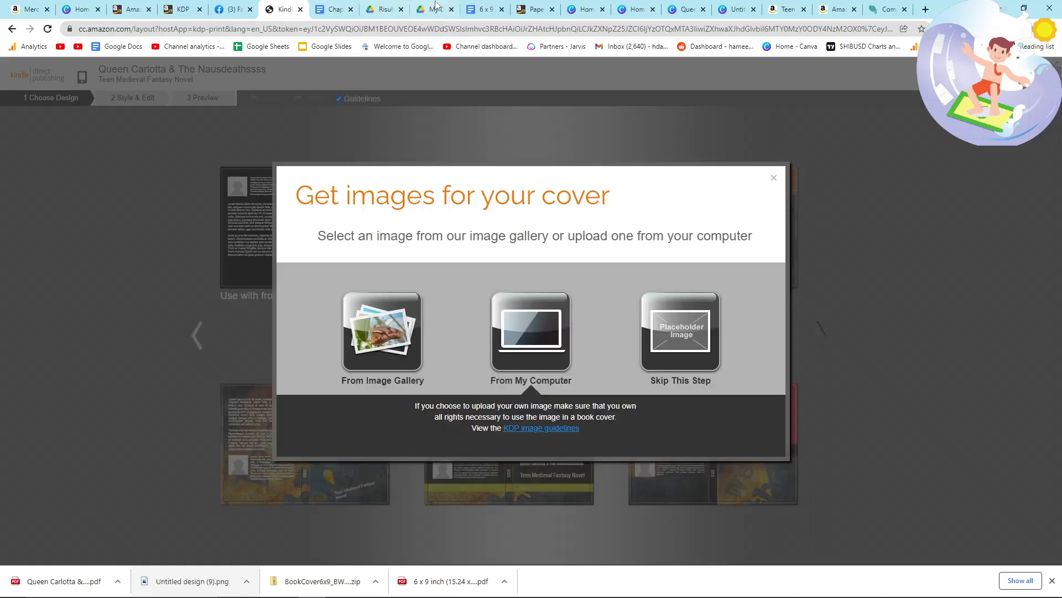
# Switch back to the Canva cover design and save it as the PNG image "Queen Carlotta & The Nausdeaths".
pyautogui.click(635, 9)
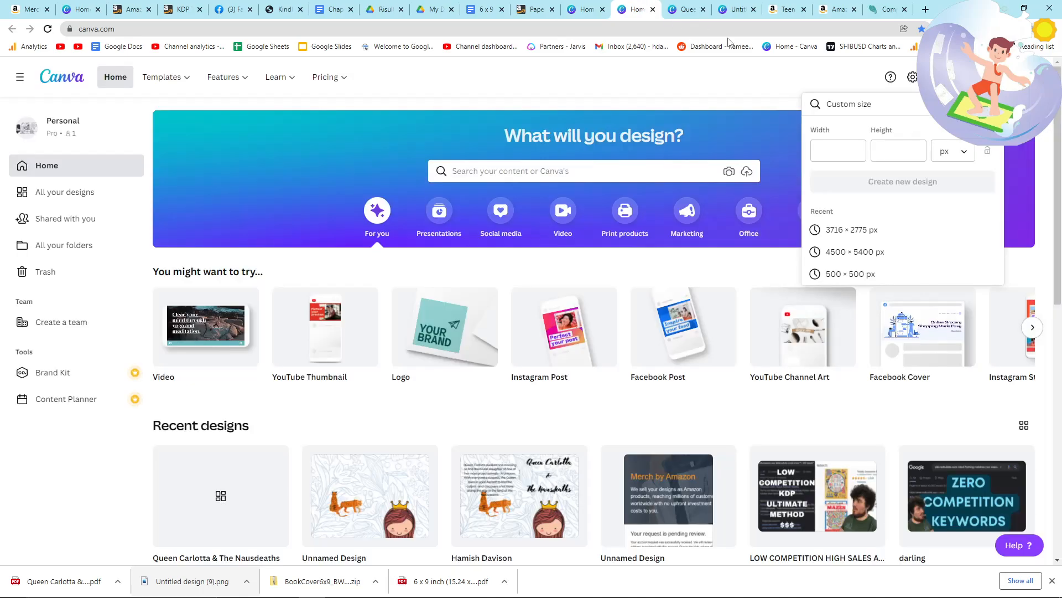
pyautogui.click(680, 7)
pyautogui.click(1020, 73)
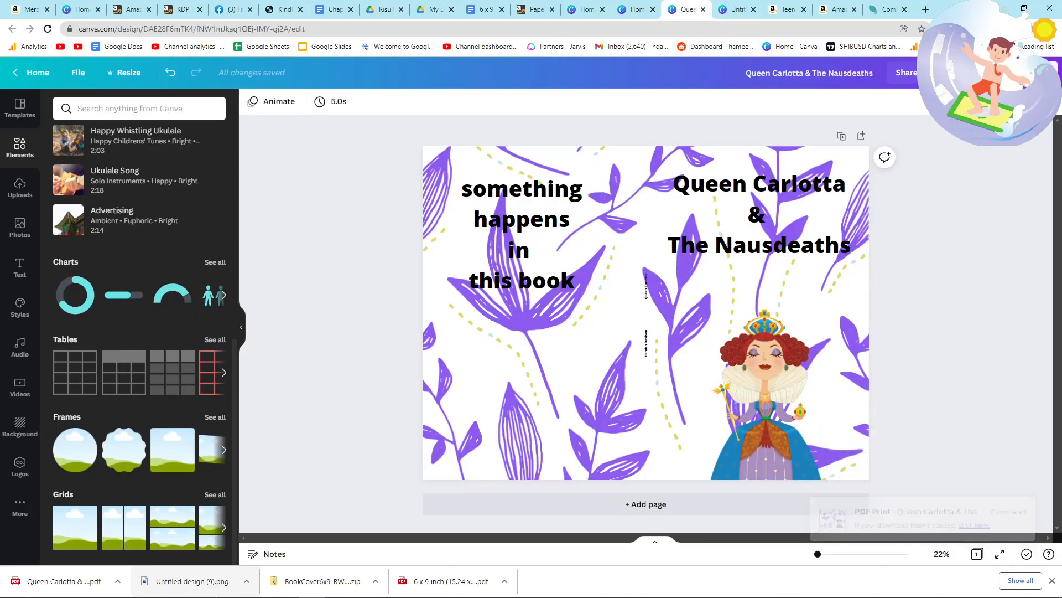
pyautogui.click(919, 284)
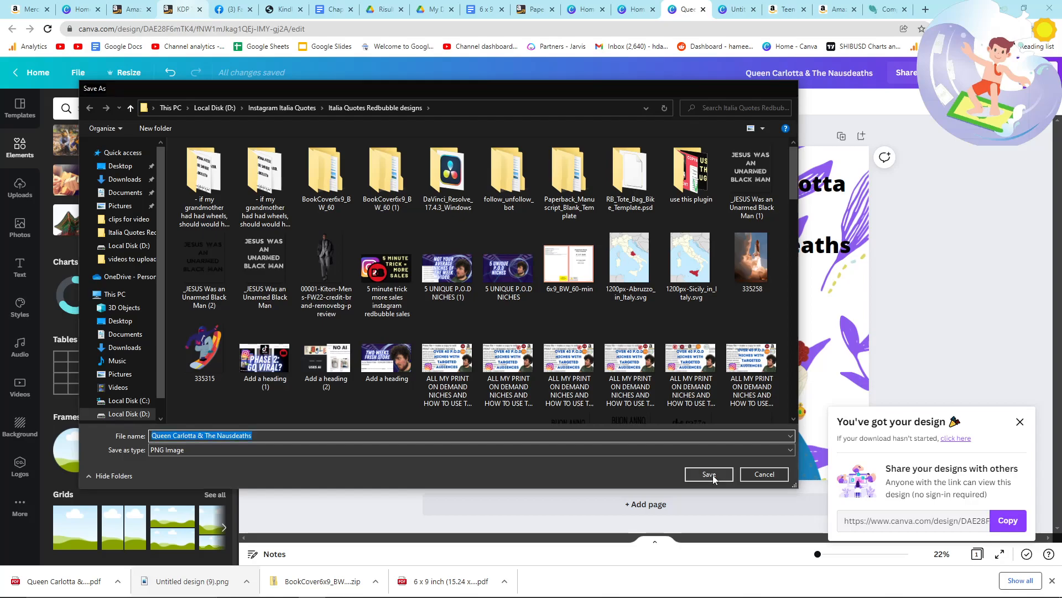
pyautogui.click(709, 474)
# Return to Cover Creator and upload the PNG "Queen Carlotta & The Nausdeaths" as the cover image.
pyautogui.click(181, 8)
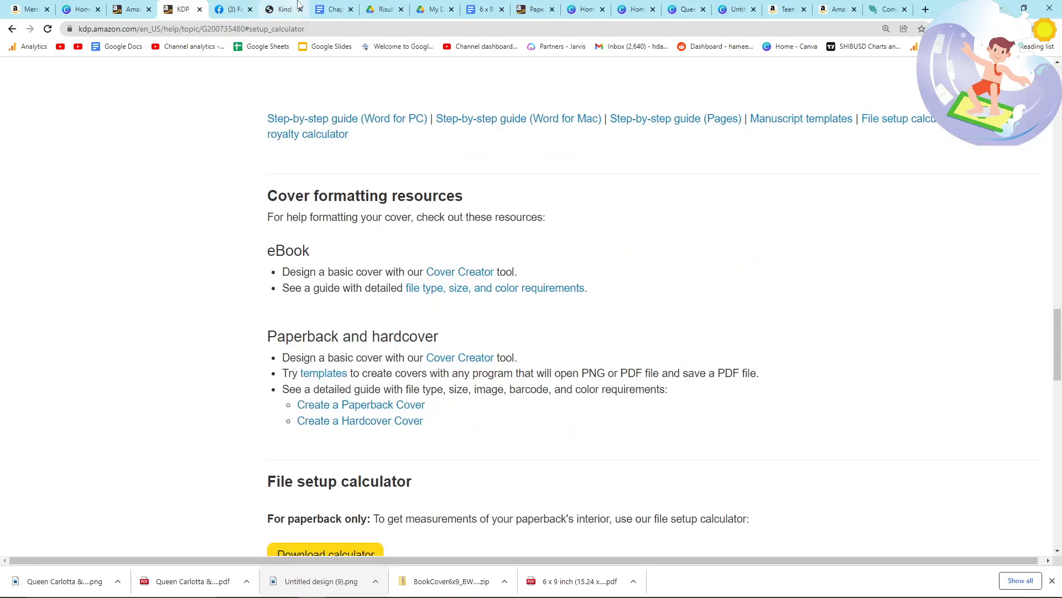
pyautogui.click(285, 4)
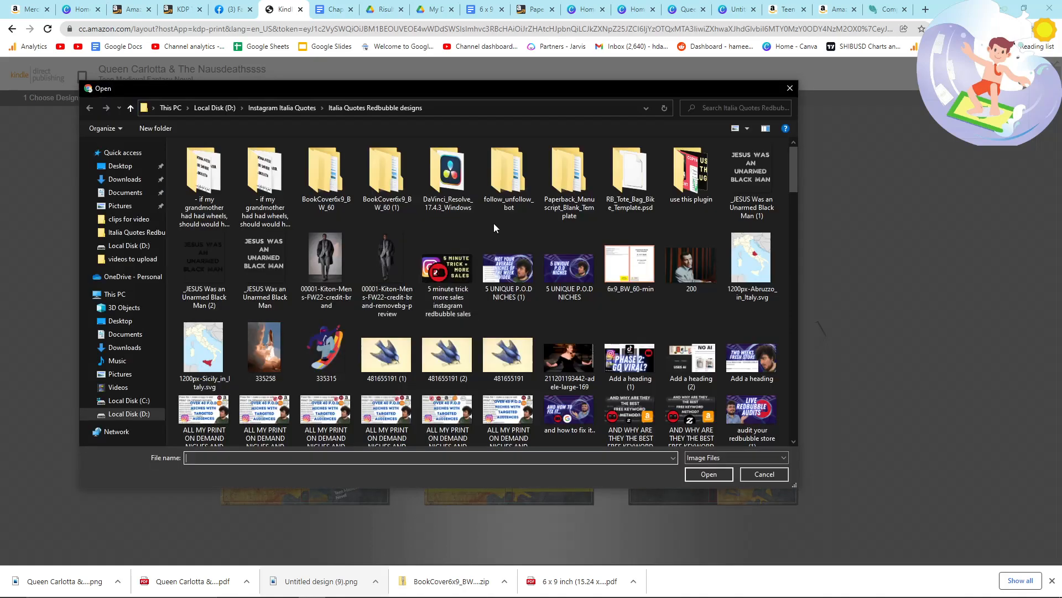
pyautogui.click(464, 260)
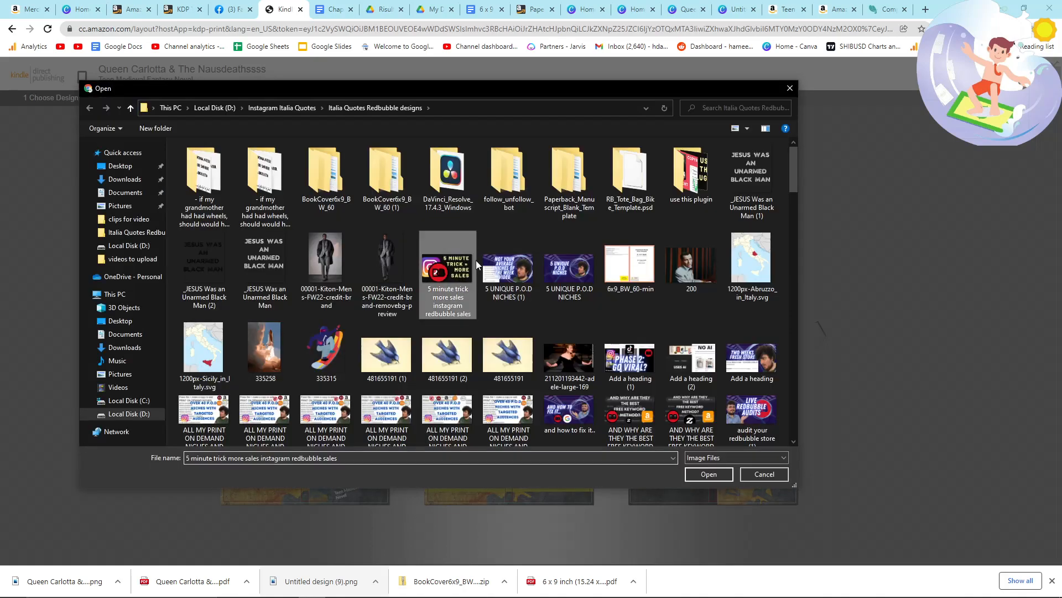
pyautogui.press('q')
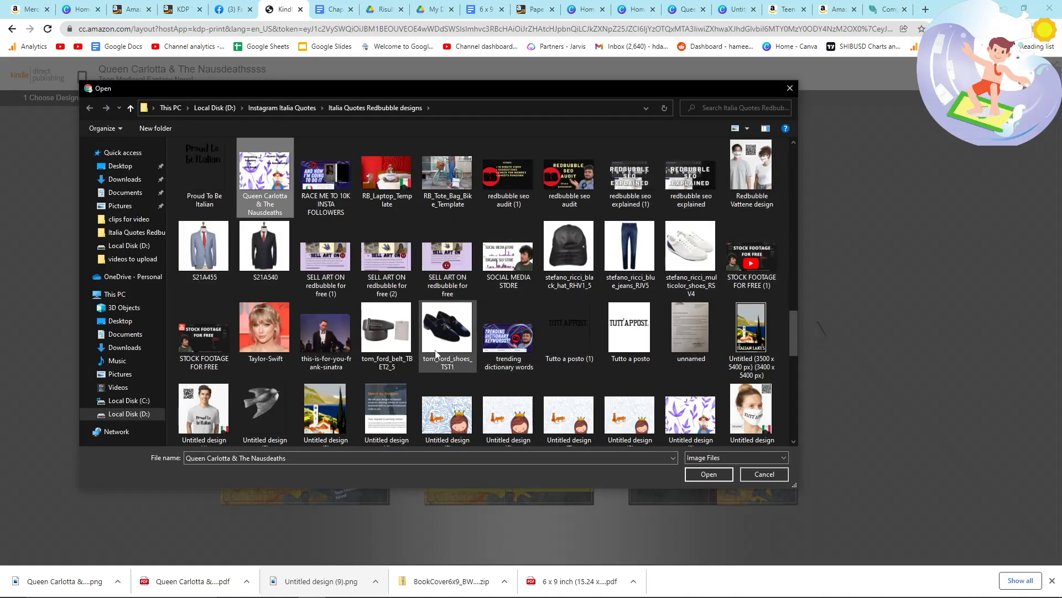
pyautogui.doubleClick(257, 178)
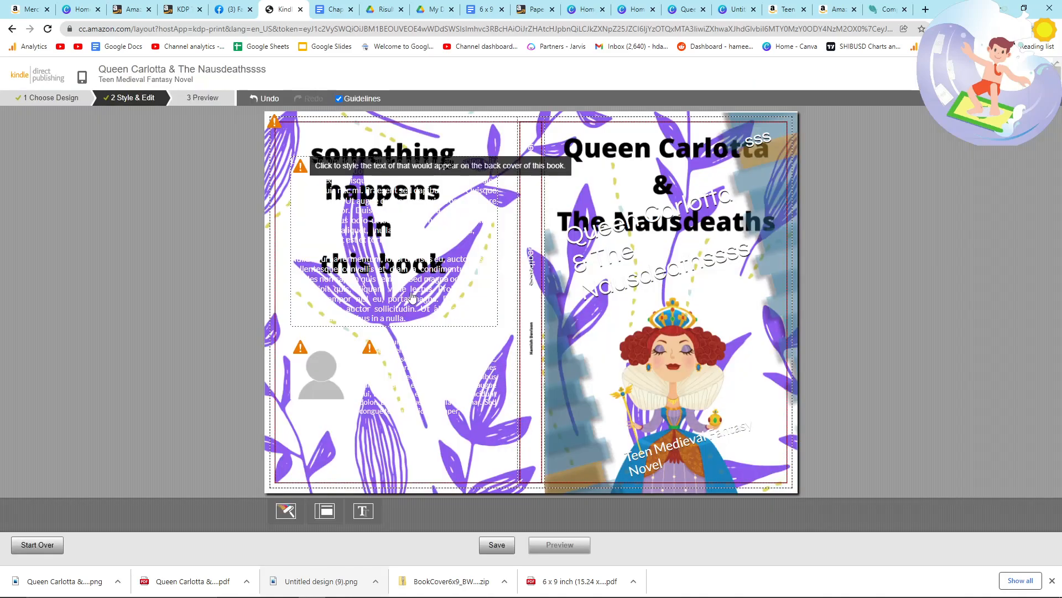
# Clear the placeholder description and author biography from the back cover.
pyautogui.click(412, 292)
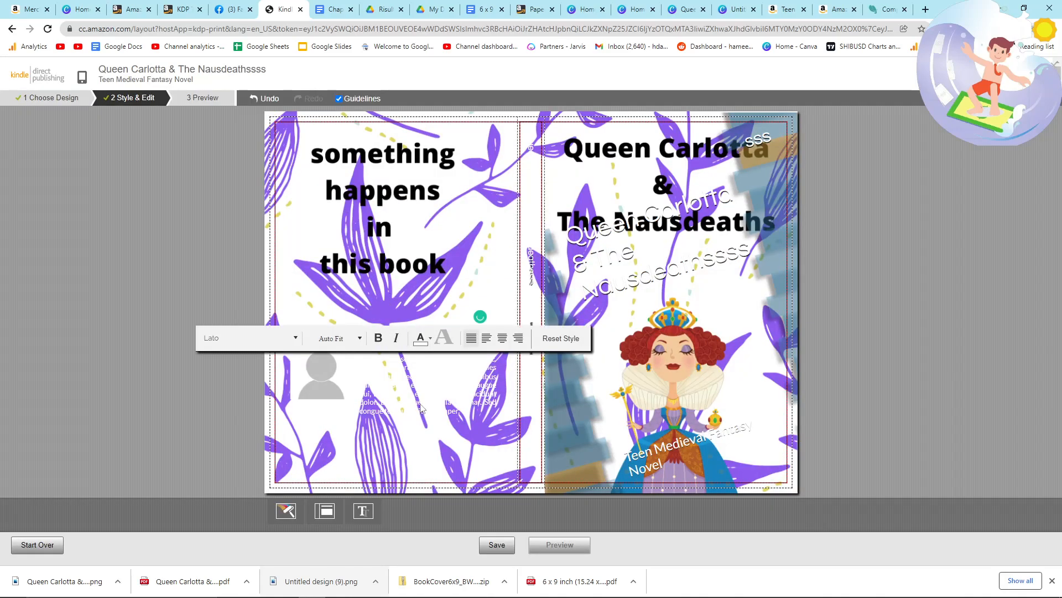
pyautogui.click(388, 402)
pyautogui.click(318, 374)
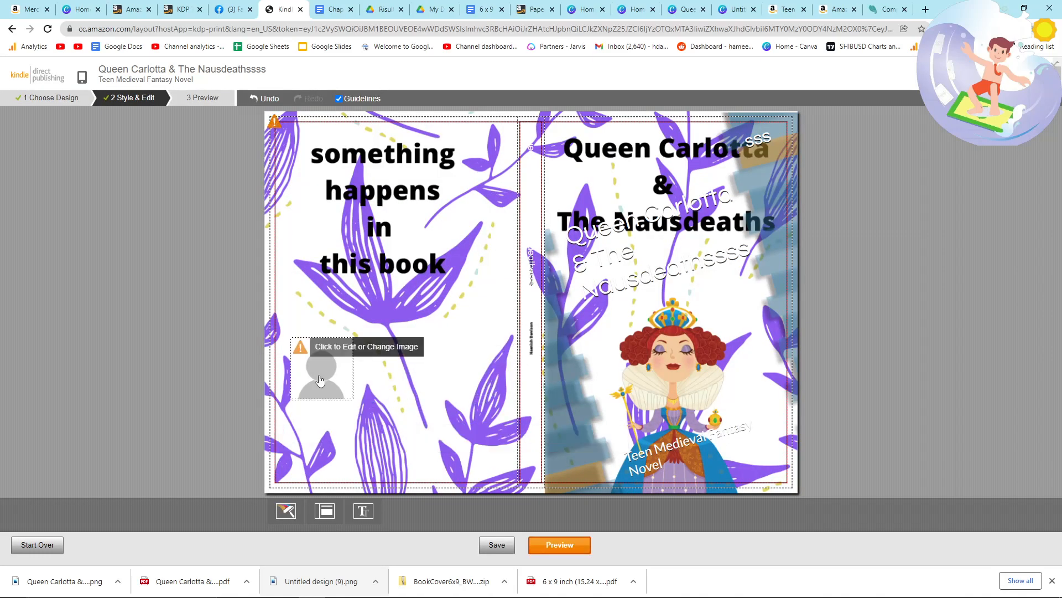
pyautogui.click(626, 331)
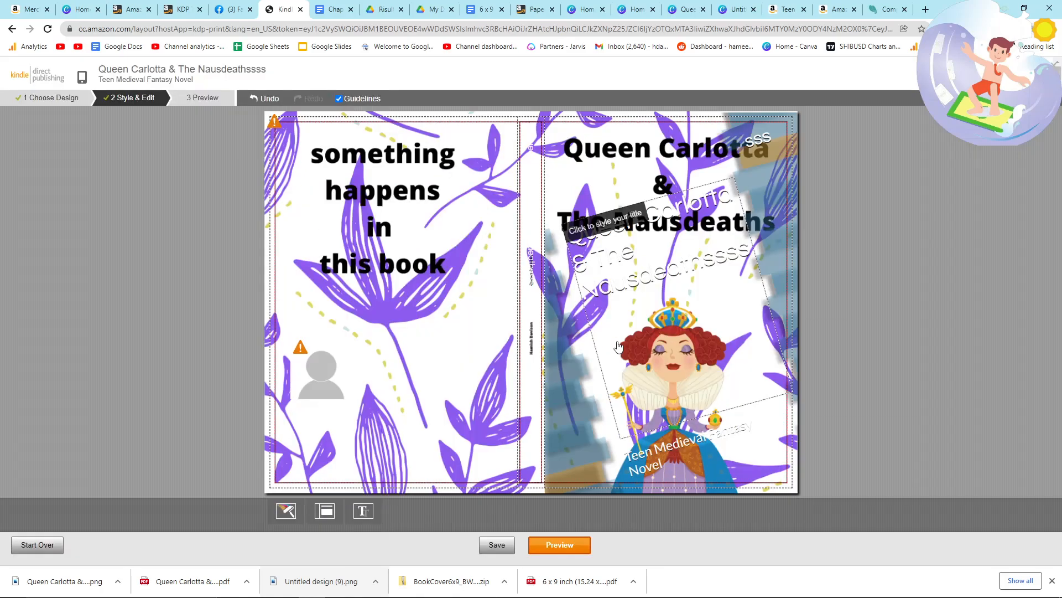
pyautogui.click(335, 380)
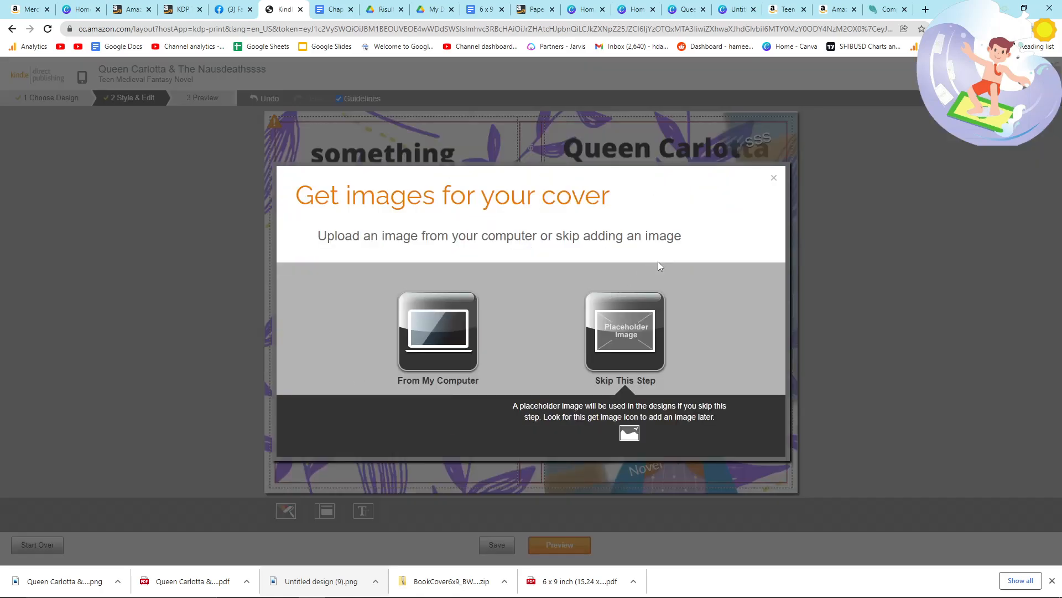
pyautogui.click(777, 180)
# Delete the template's overlaid author name, title and subtitle from the front cover.
pyautogui.click(724, 182)
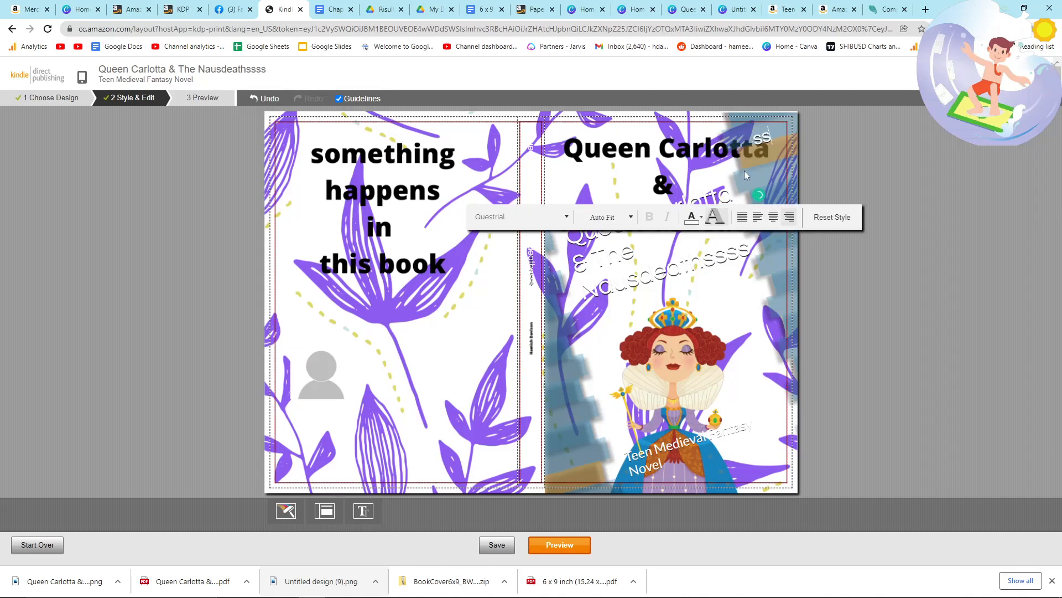
pyautogui.click(670, 285)
pyautogui.click(654, 272)
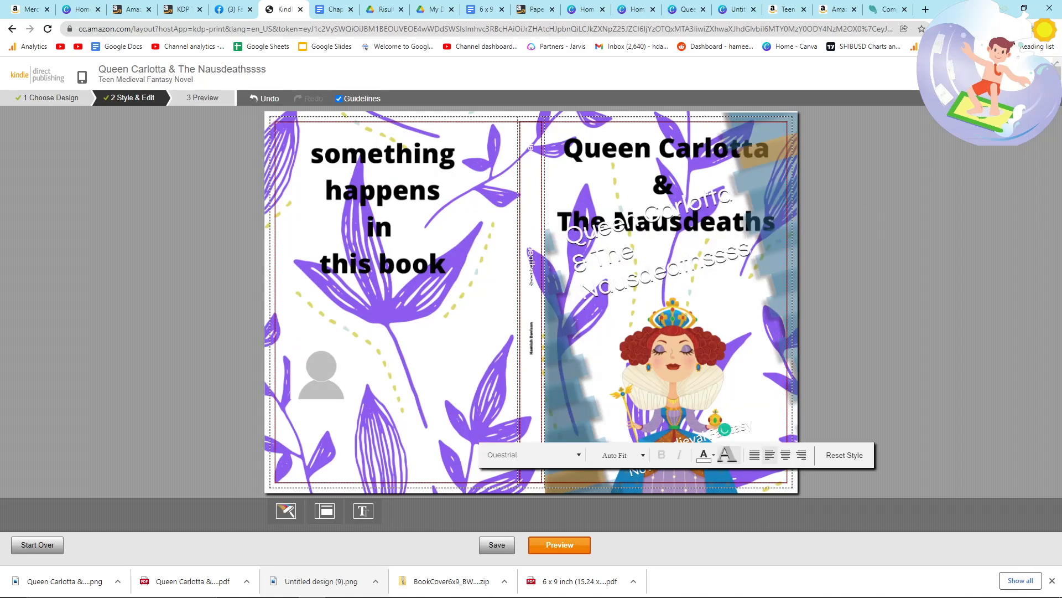
pyautogui.tripleClick(642, 264)
pyautogui.press('BackSpace')
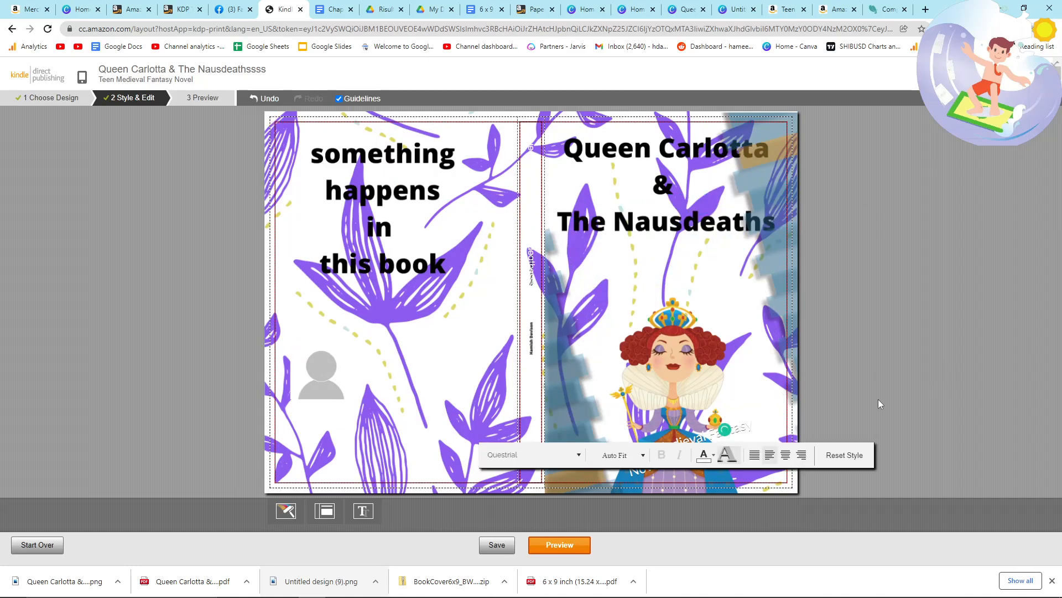
pyautogui.click(902, 393)
pyautogui.tripleClick(733, 440)
pyautogui.press('BackSpace')
pyautogui.click(901, 363)
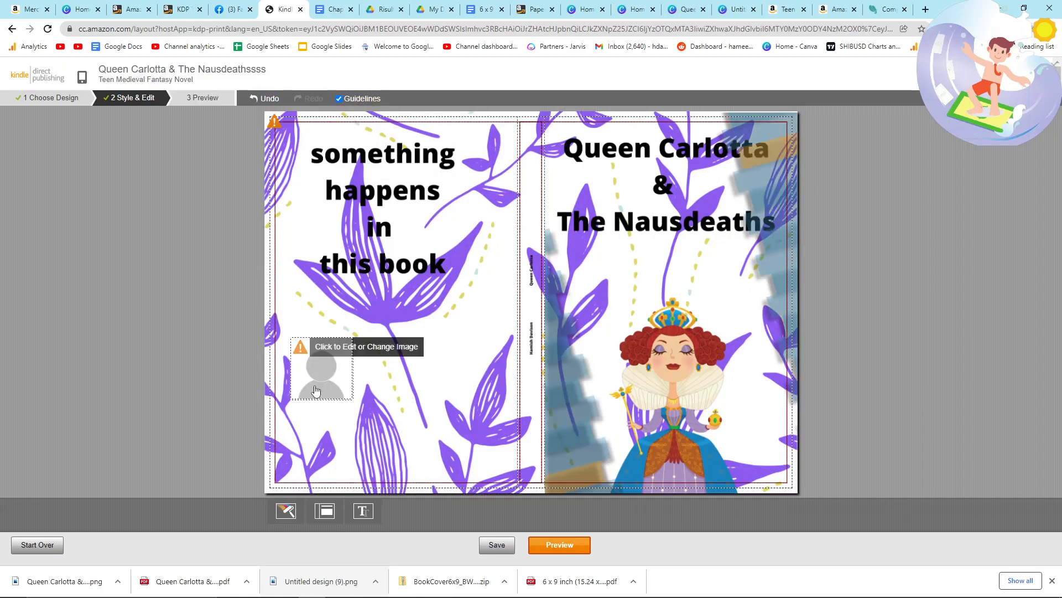
# Leave the author photo placeholder as it is, preview the cover and submit it to the paperback setup.
pyautogui.click(315, 391)
pyautogui.press('Escape')
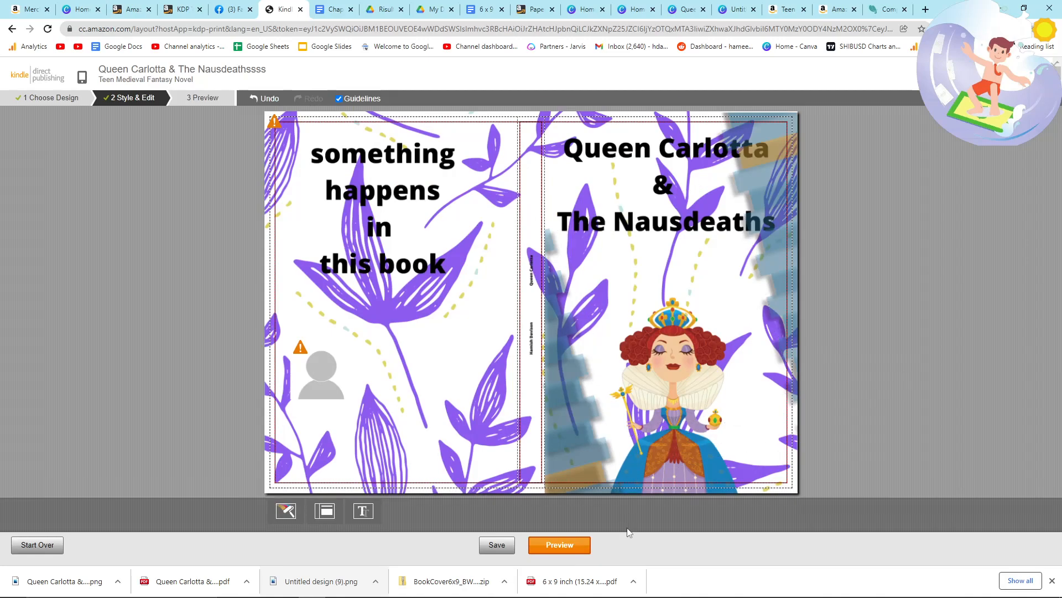
pyautogui.click(575, 550)
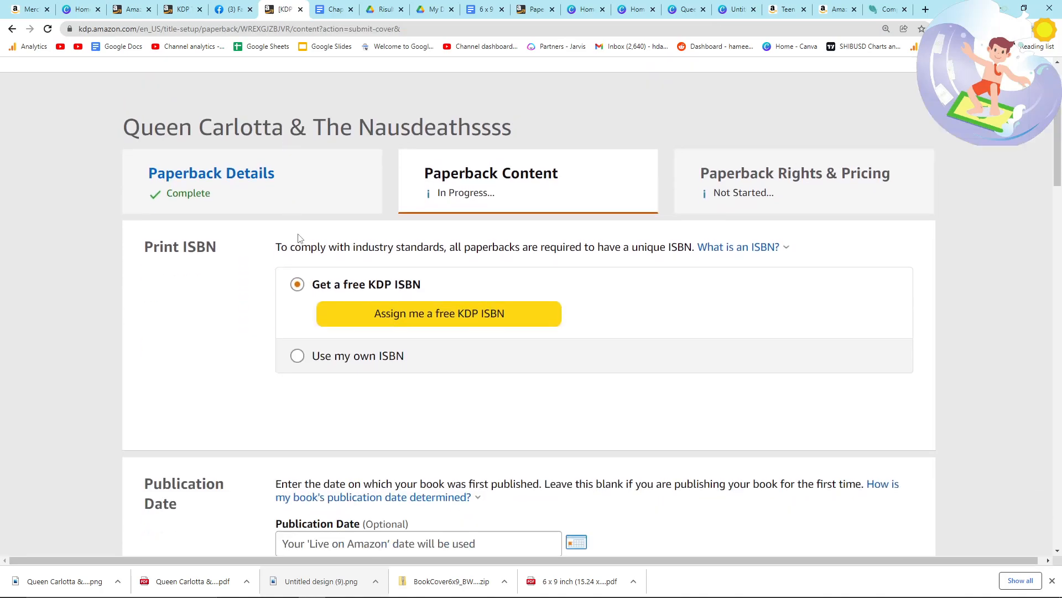
# Check the manuscript and cover uploads, and try to save the paperback content and continue to pricing.
pyautogui.scroll(-20, 287, 297)
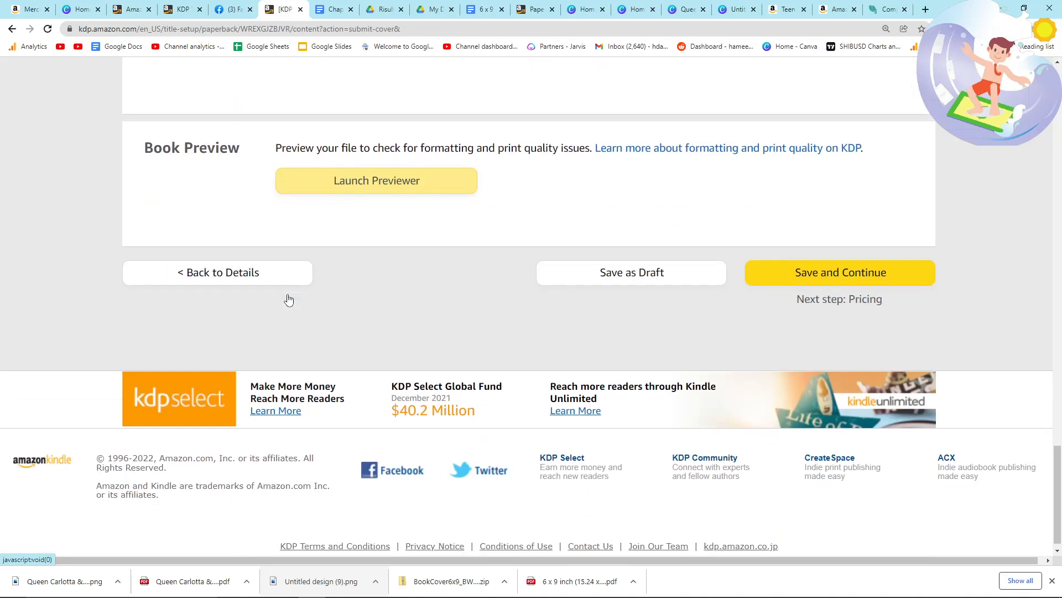
pyautogui.scroll(7, 288, 299)
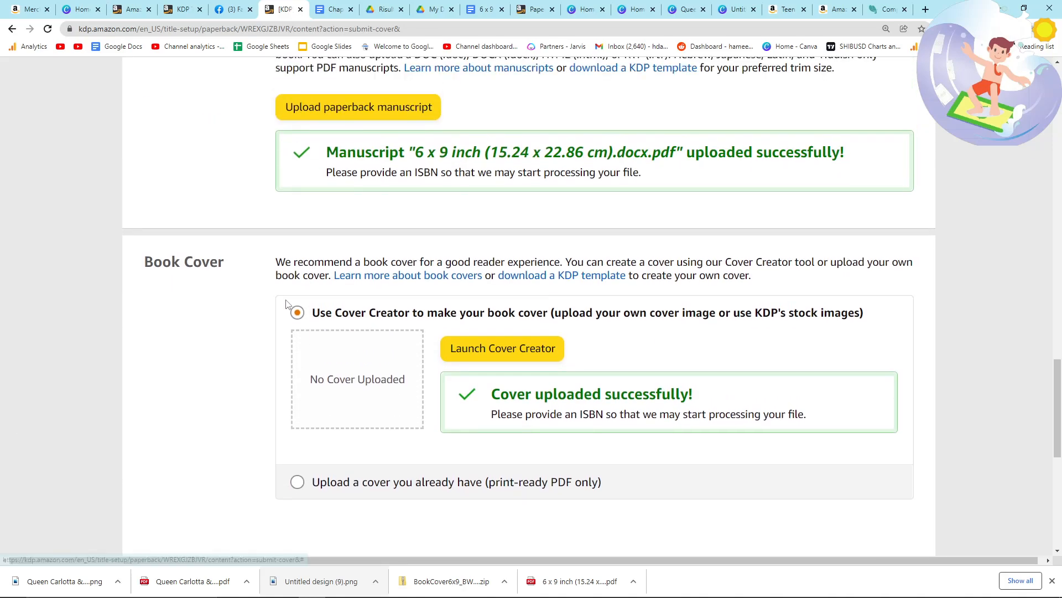
pyautogui.scroll(-7, 332, 315)
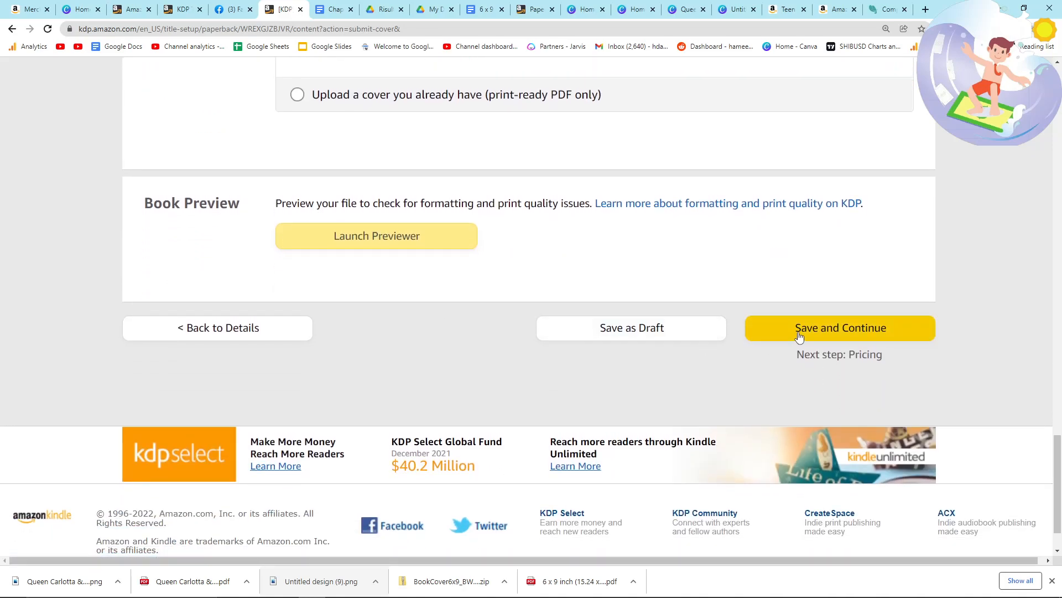
pyautogui.click(799, 332)
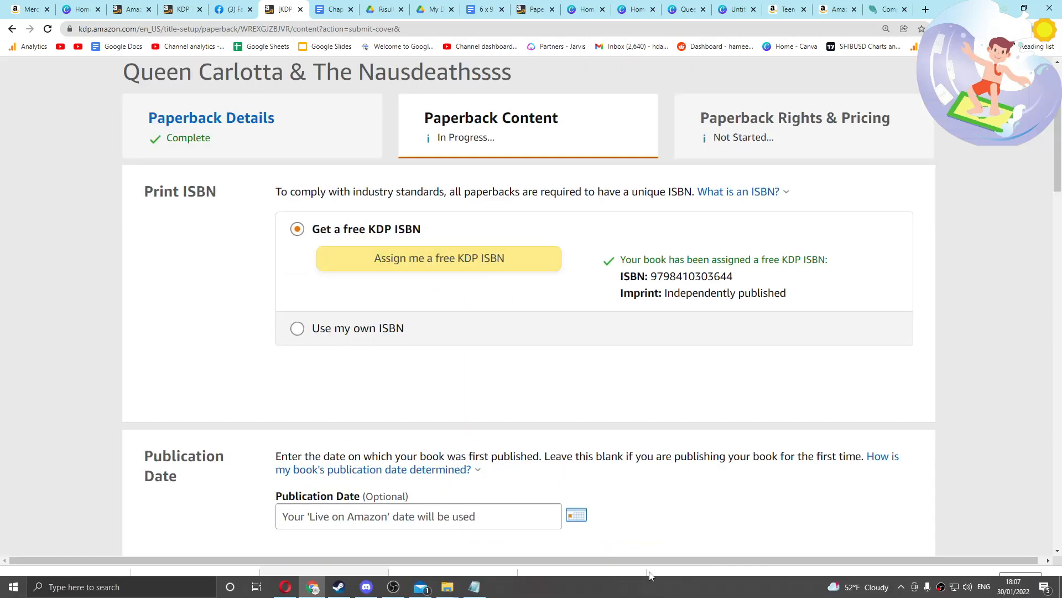
# Launch the Book Preview for the paperback's manuscript and cover.
pyautogui.scroll(-20, 590, 430)
pyautogui.scroll(-5, 308, 433)
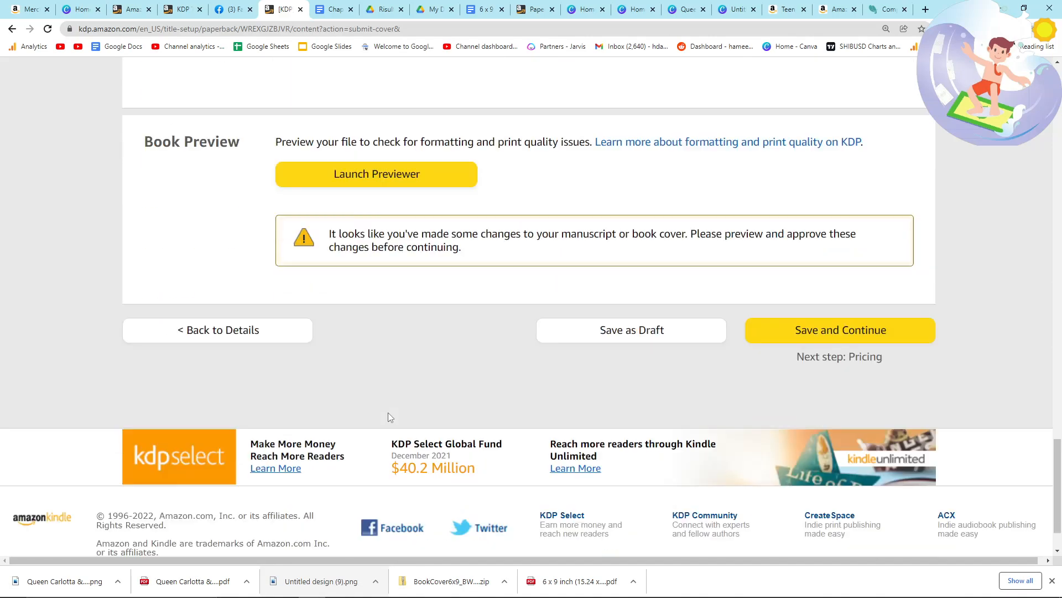
pyautogui.click(368, 105)
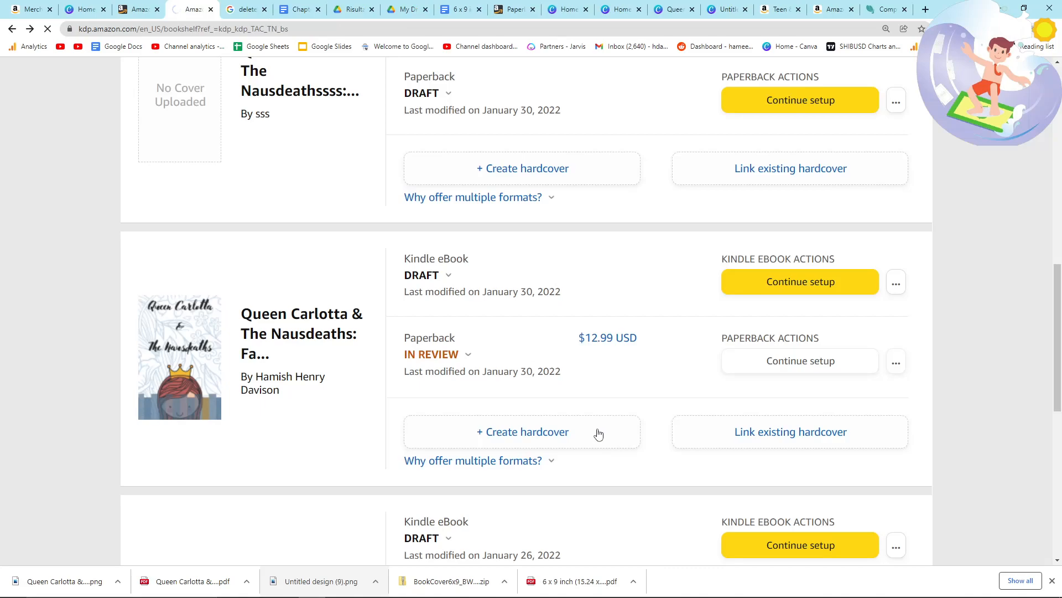
# Examine the Queen Carlotta & The Nausdeaths entry on the KDP bookshelf, including its cover, formats, publishing status and price.
pyautogui.scroll(-4, 665, 463)
pyautogui.scroll(-5, 665, 463)
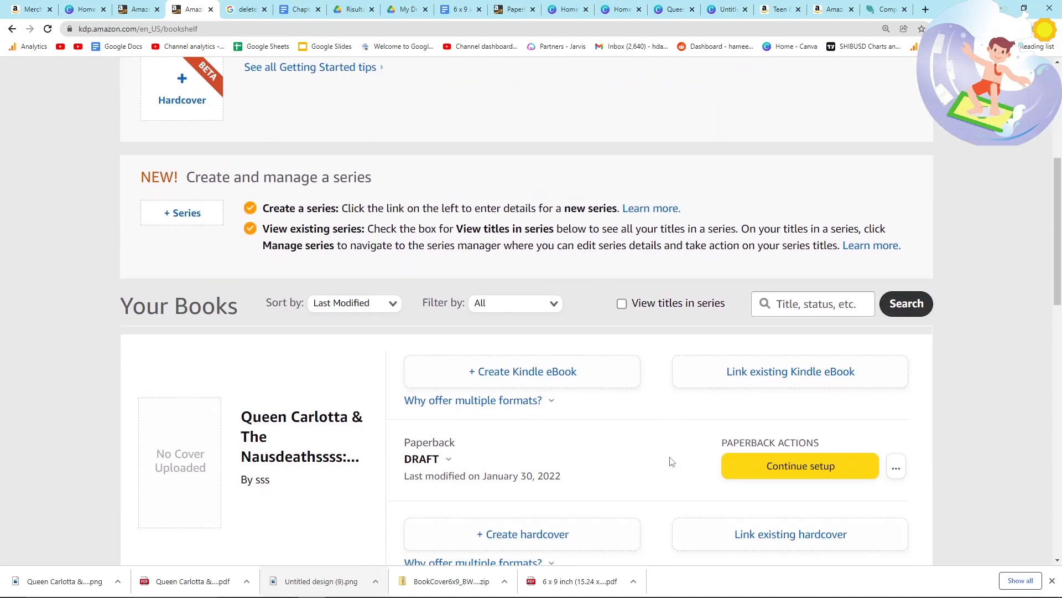
pyautogui.scroll(-4, 591, 311)
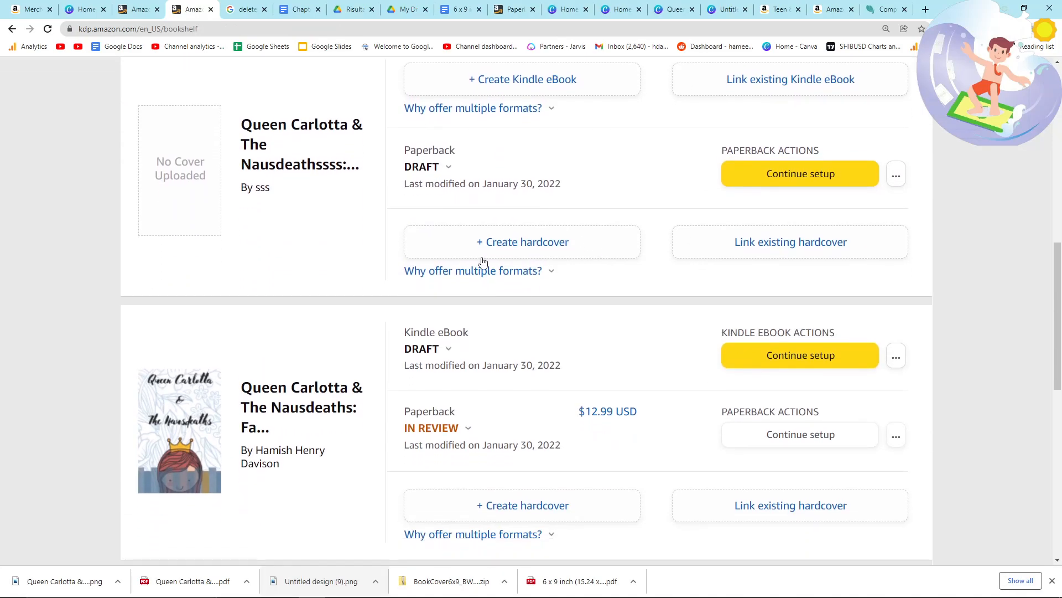
pyautogui.click(896, 195)
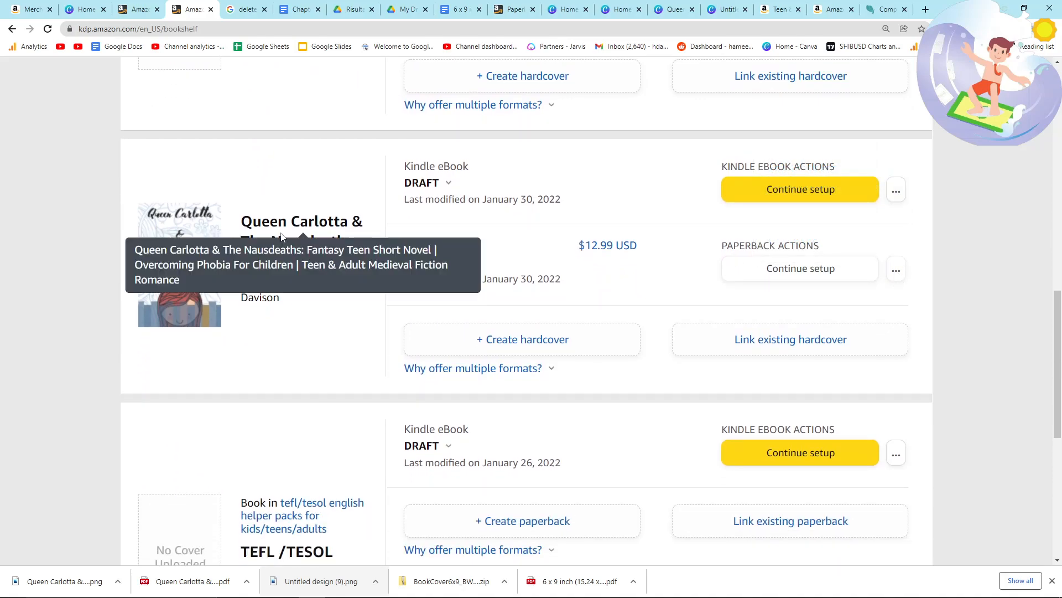
pyautogui.scroll(-2, 517, 277)
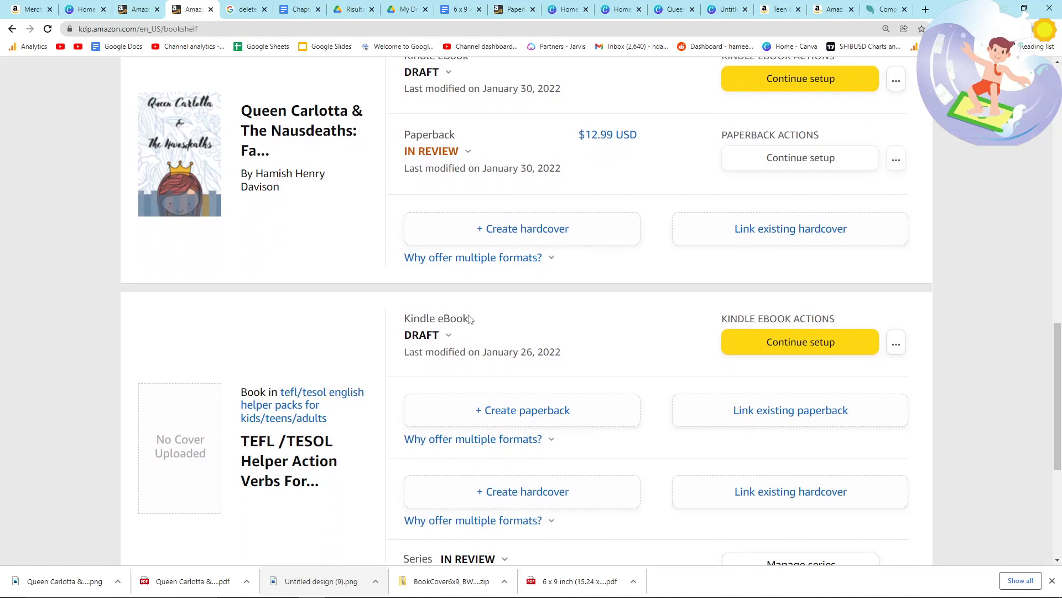
pyautogui.scroll(1, 472, 315)
pyautogui.moveTo(135, 194); pyautogui.dragTo(288, 202)
pyautogui.moveTo(284, 244); pyautogui.dragTo(225, 149)
pyautogui.click(357, 258)
pyautogui.scroll(-3, 356, 254)
pyautogui.scroll(3, 356, 254)
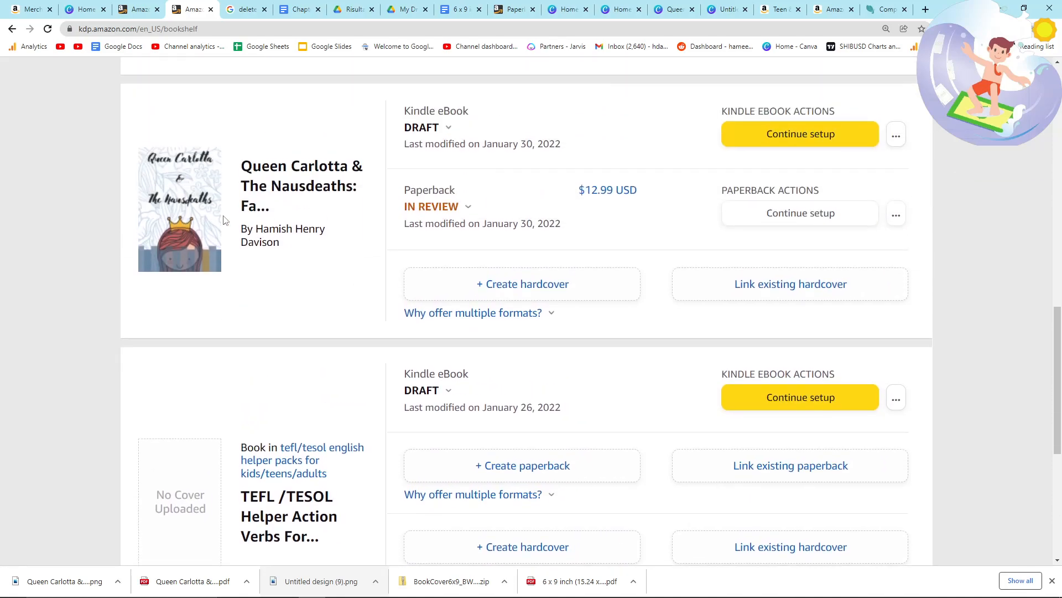
# View the Queen Carlotta & The Nausdeaths cover thumbnail in its own browser tab, and return to the bookshelf.
pyautogui.moveTo(191, 205); pyautogui.dragTo(370, 2)
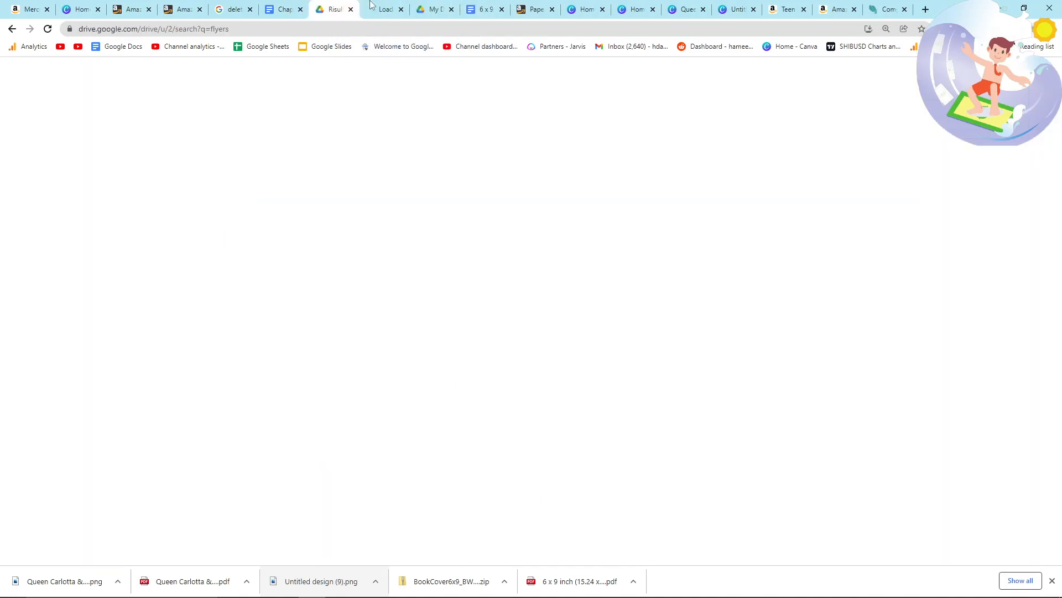
pyautogui.click(371, 2)
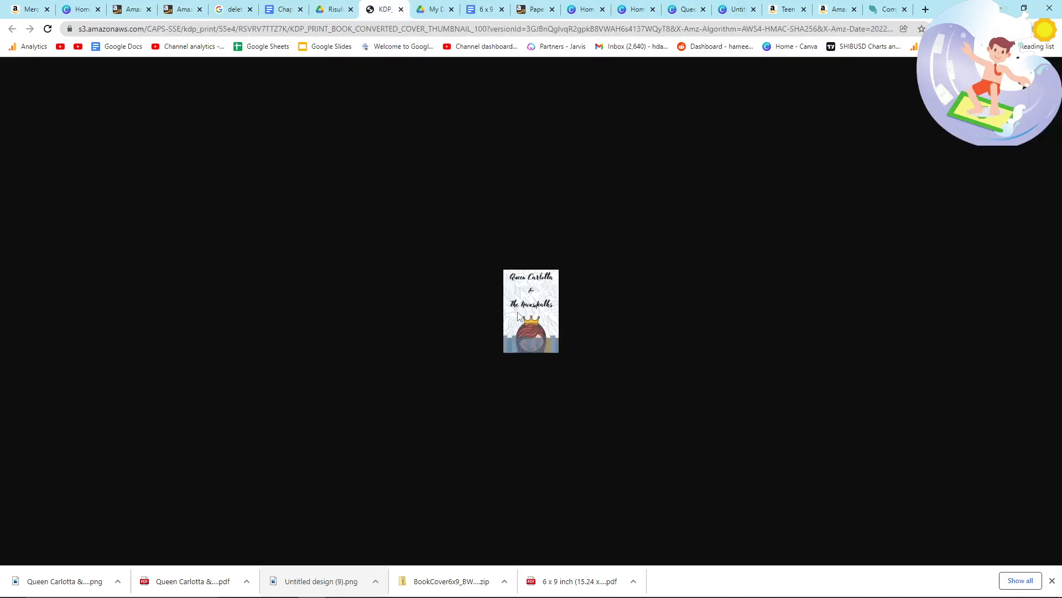
pyautogui.click(182, 9)
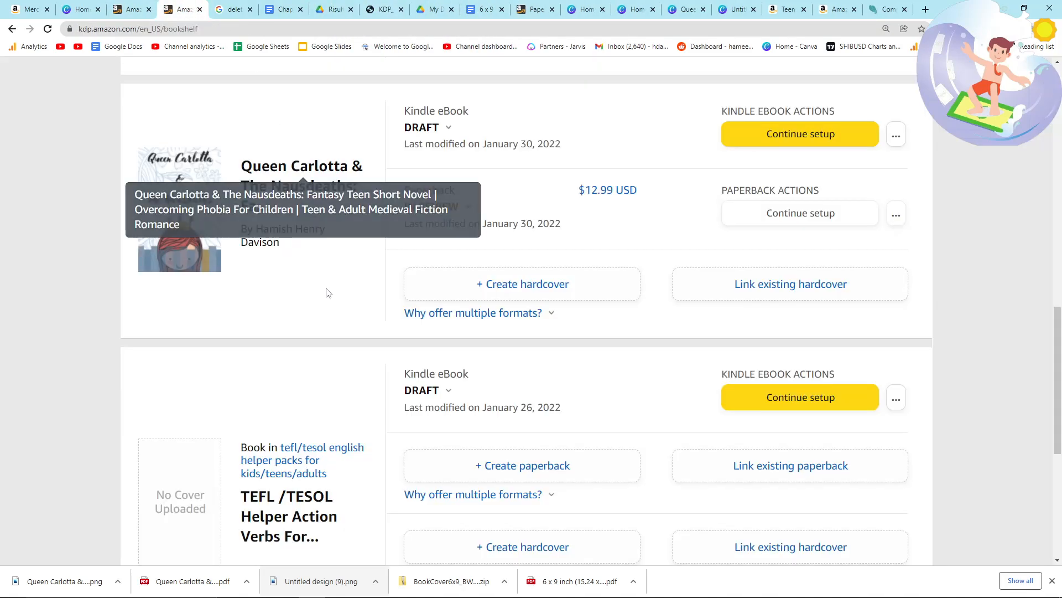
# Look through the whole bookshelf page, from the new-title options to the status of each listed book.
pyautogui.scroll(-6, 317, 276)
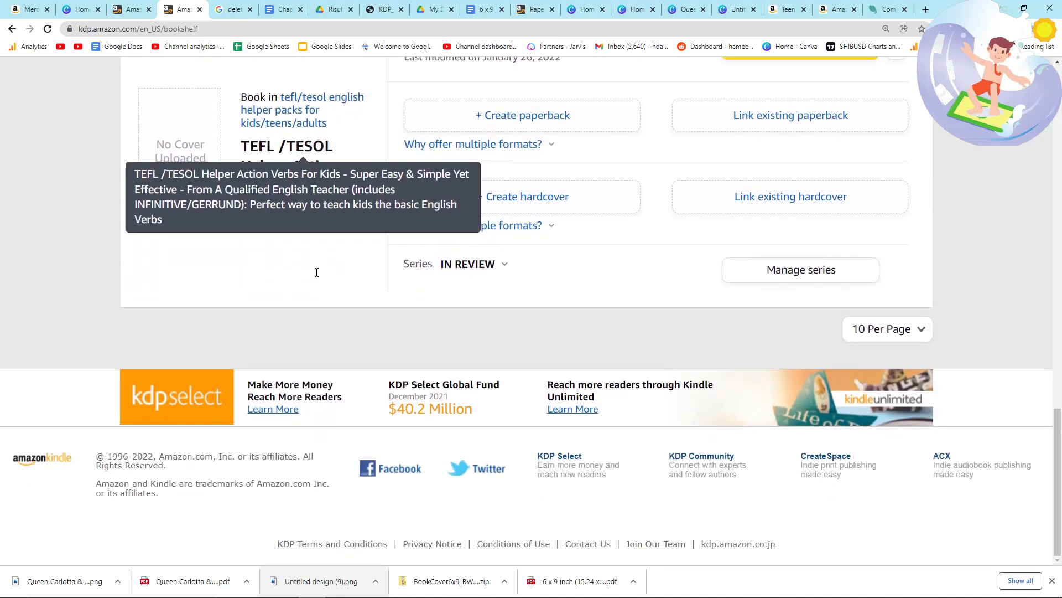
pyautogui.scroll(20, 316, 272)
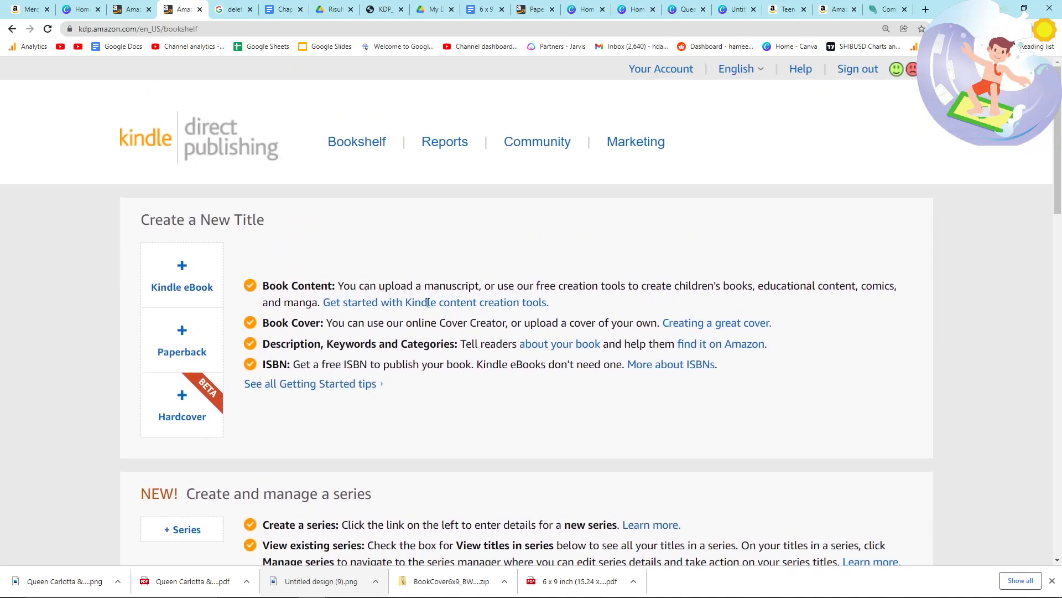
pyautogui.scroll(-6, 428, 303)
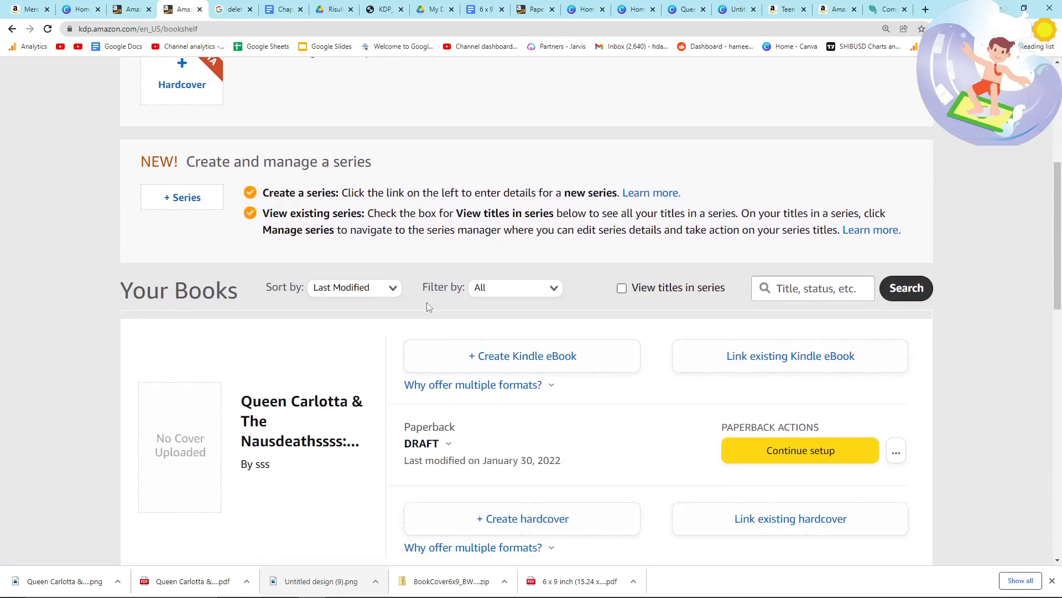
pyautogui.scroll(-3, 427, 304)
pyautogui.scroll(-5, 428, 306)
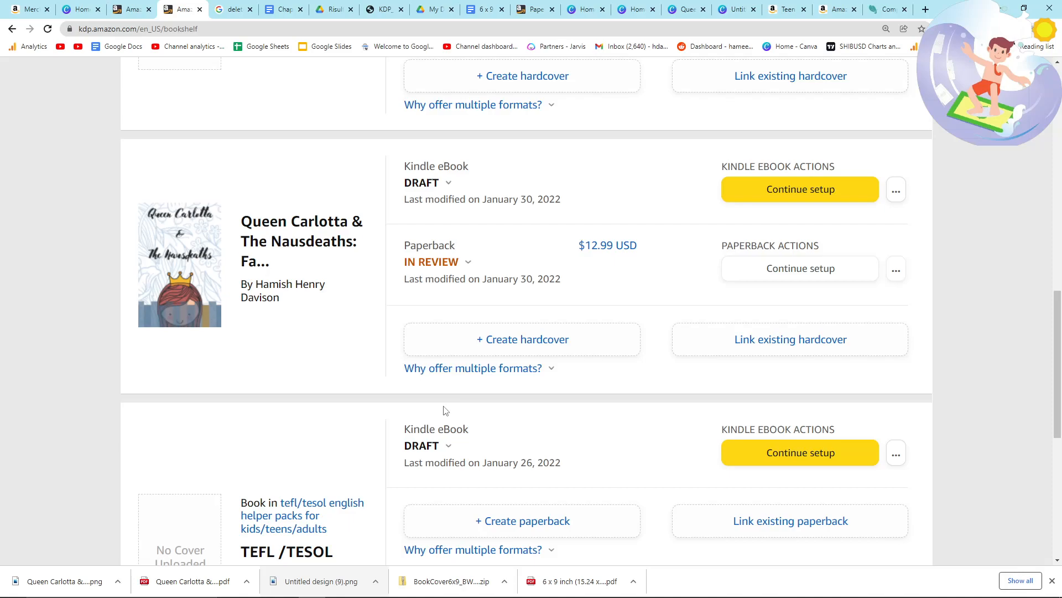
pyautogui.scroll(-2, 391, 348)
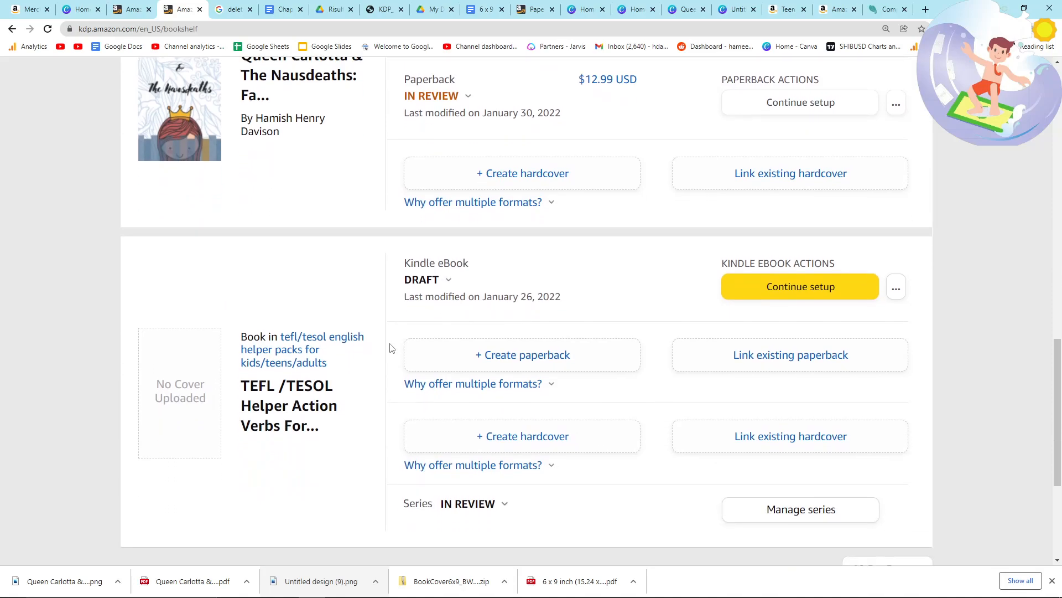